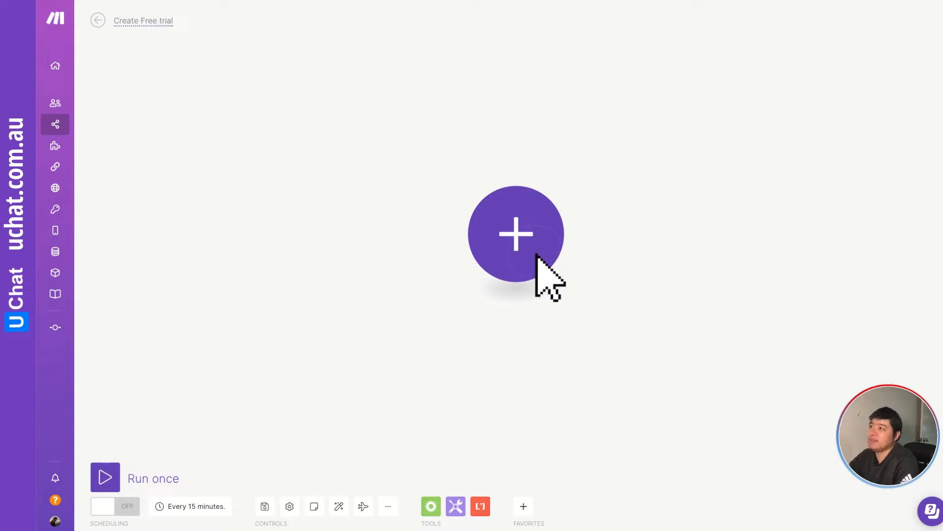
Add a Webhooks Custom webhook module as the scenario's trigger.
left_click_drag(417, 143, 207, 140)
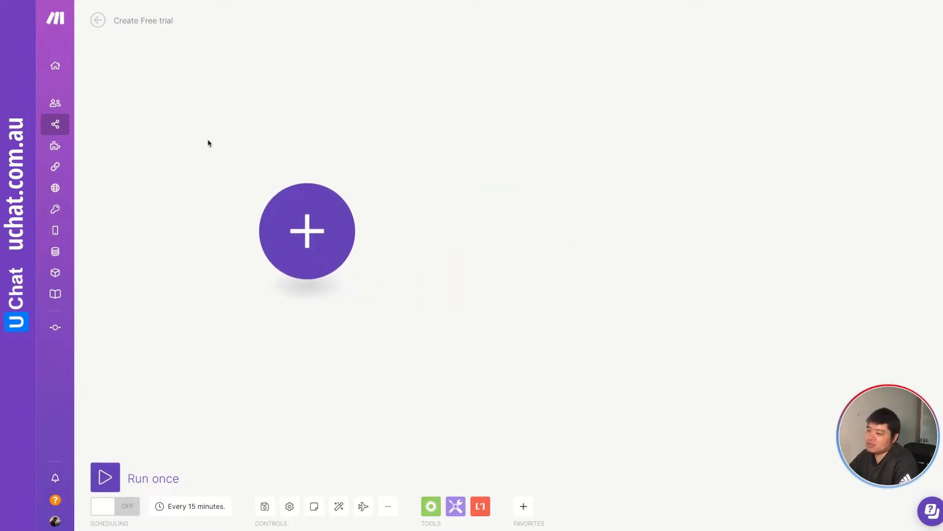
left_click_drag(399, 213, 360, 172)
left_click(270, 192)
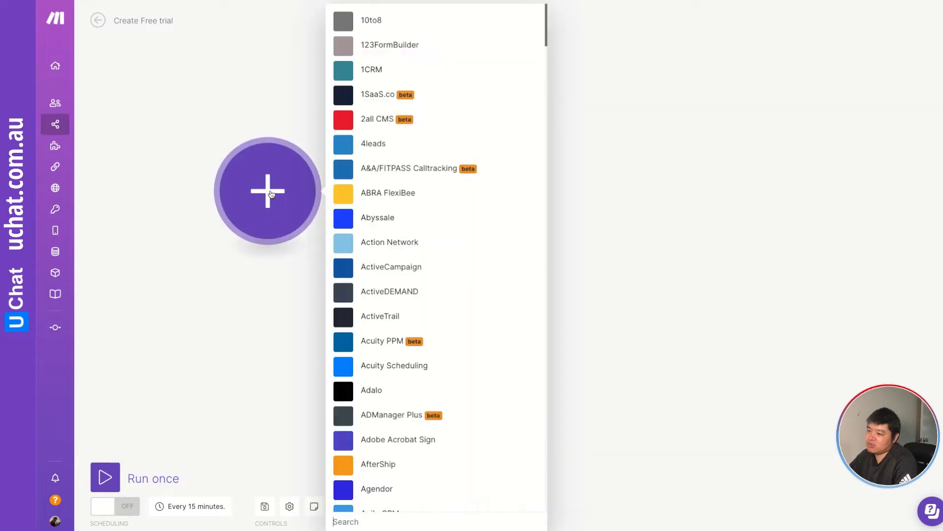
type("we")
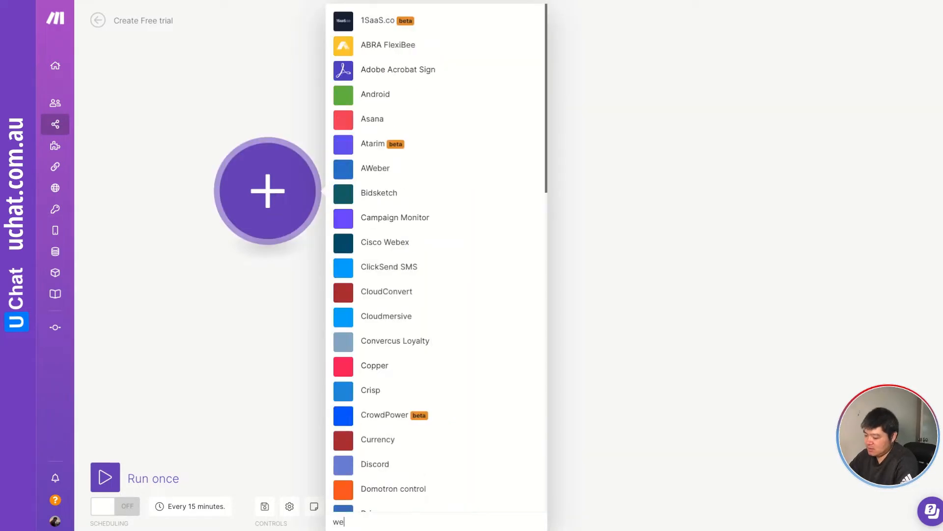
type("bhook")
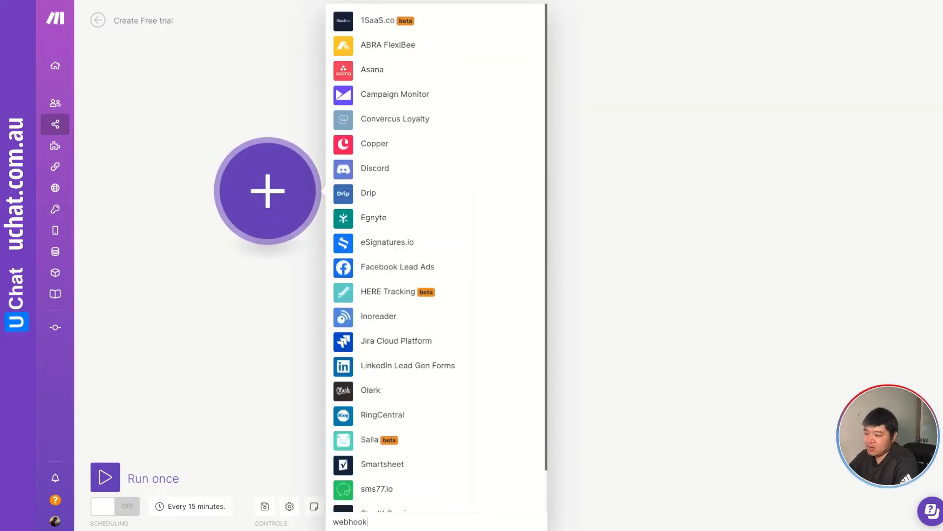
scroll(422, 375, "down", 1)
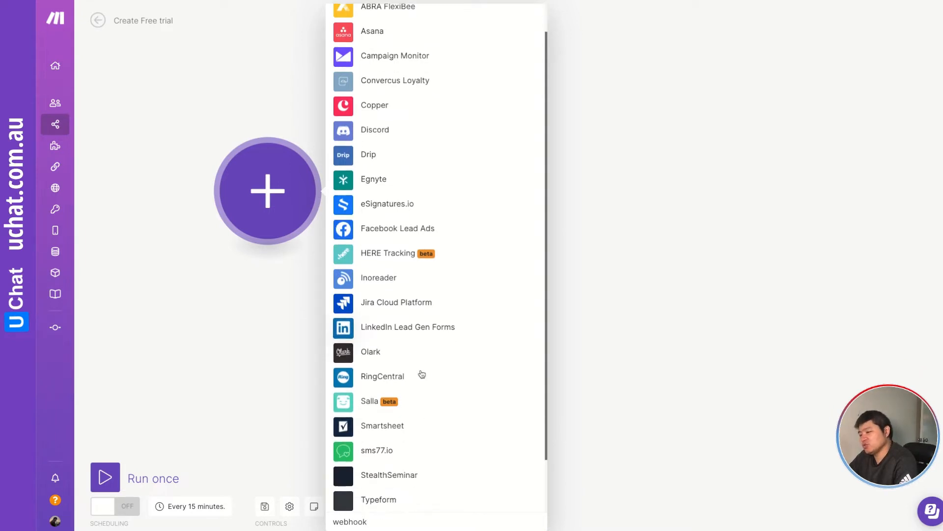
scroll(422, 374, "down", 2)
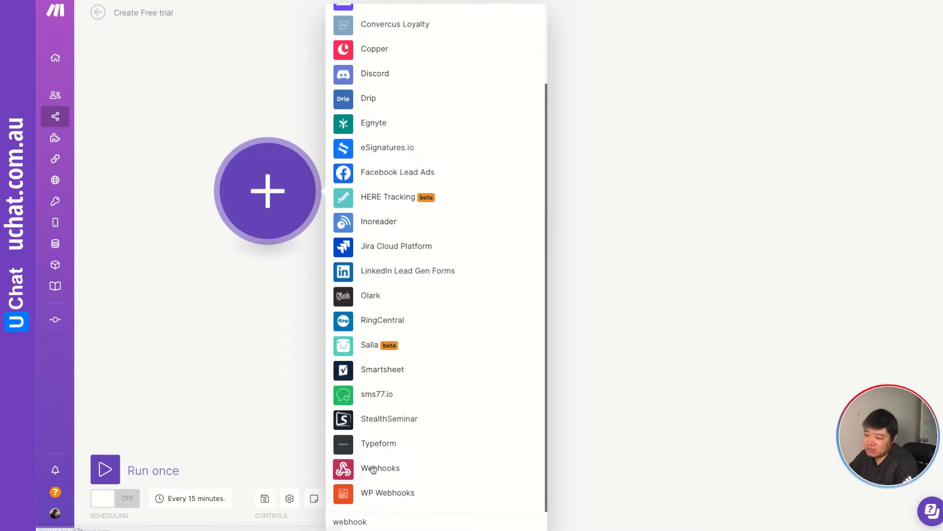
left_click(376, 470)
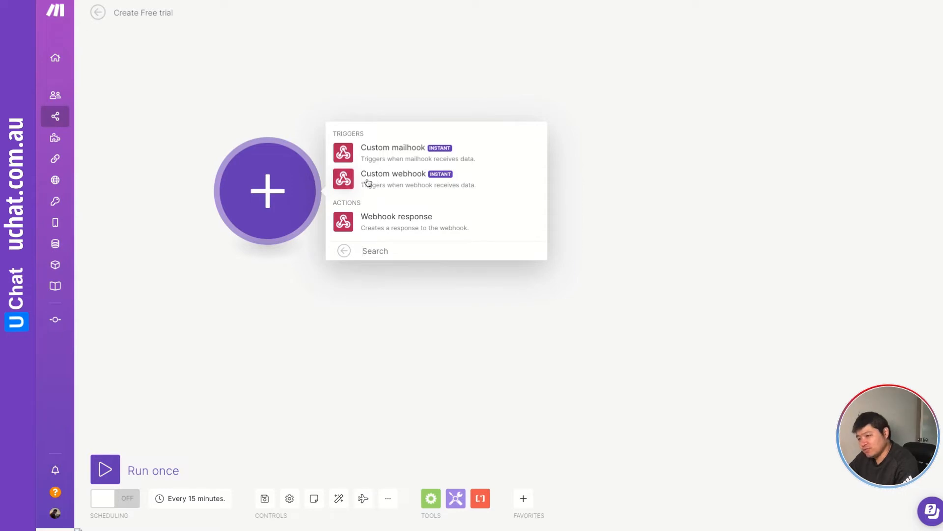
left_click(402, 185)
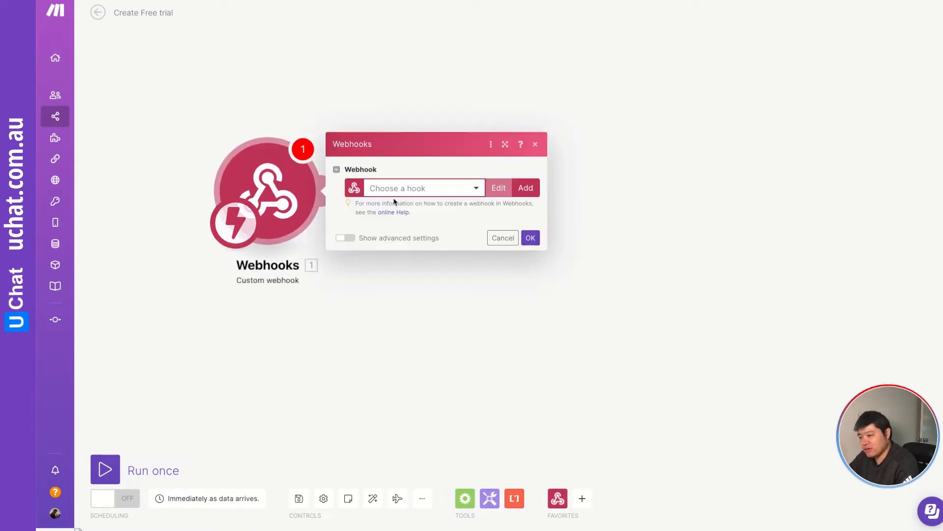
Create a new webhook named "Convertbox-free trial", copy its address to the clipboard and confirm the module.
left_click(429, 188)
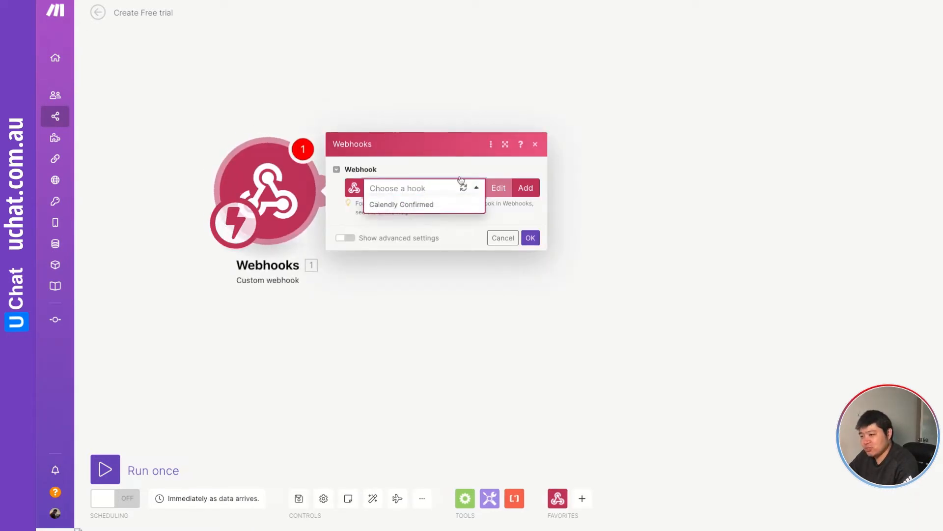
left_click(525, 187)
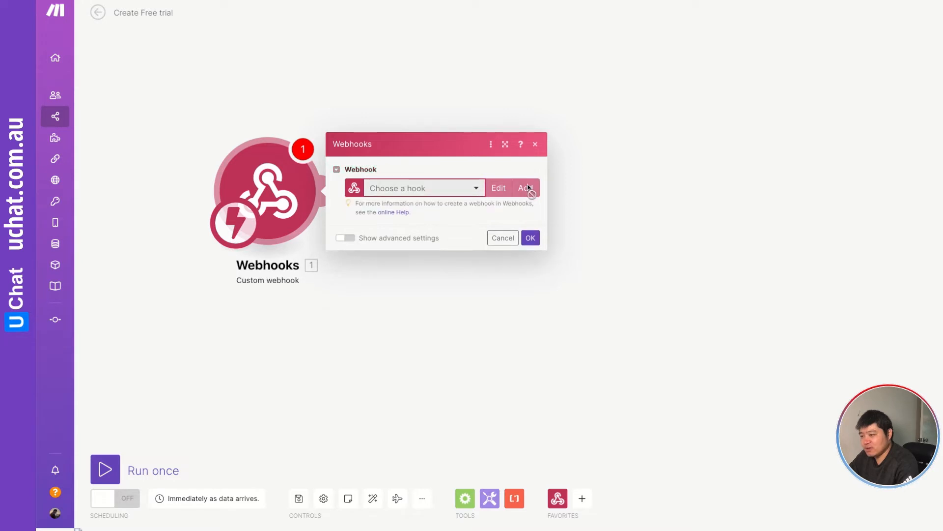
triple_click(638, 148)
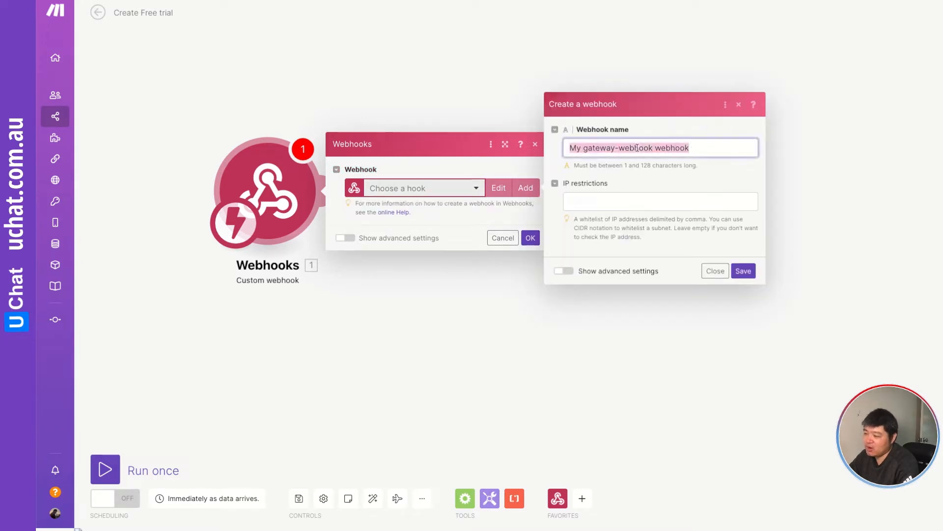
type("Conve")
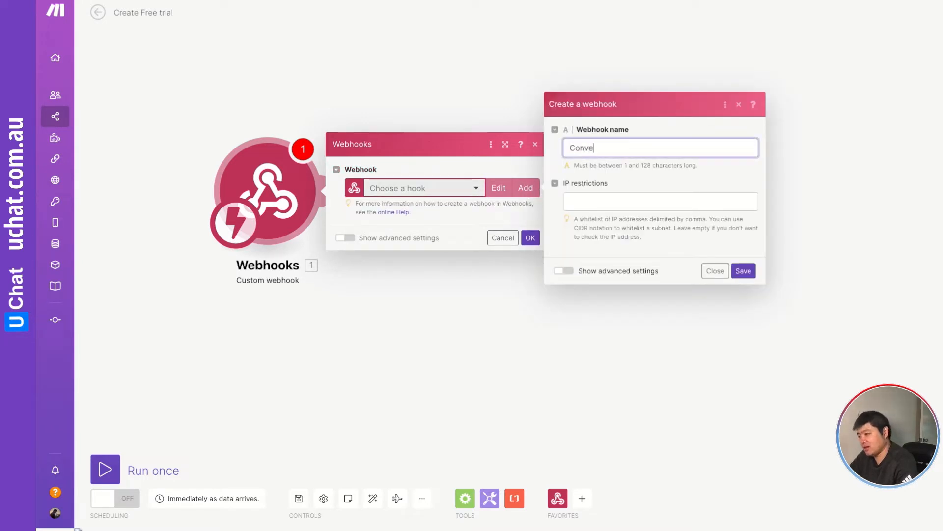
type("rtbo")
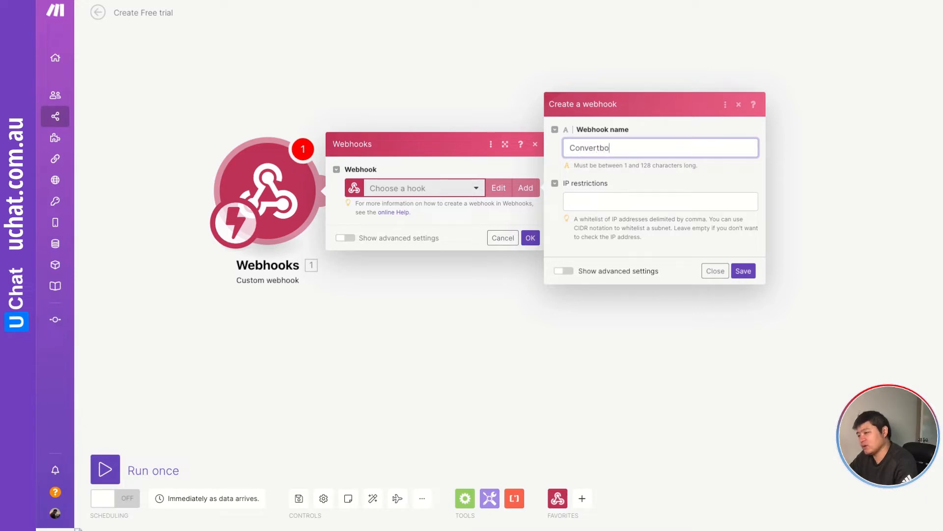
type("x-free trial")
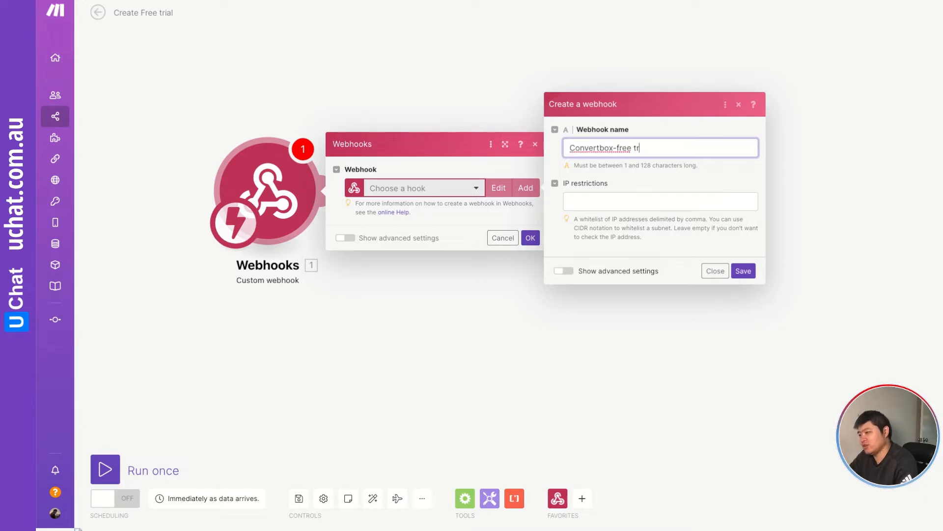
left_click(744, 270)
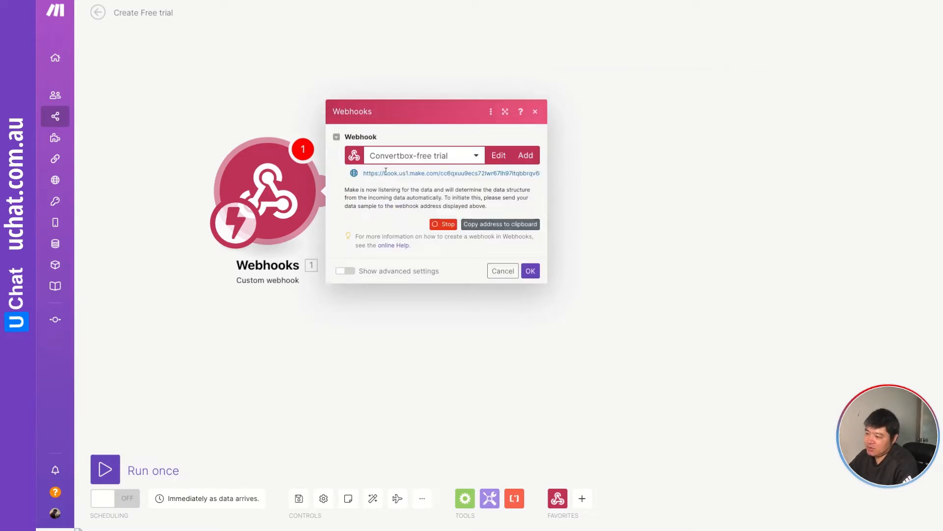
left_click(506, 224)
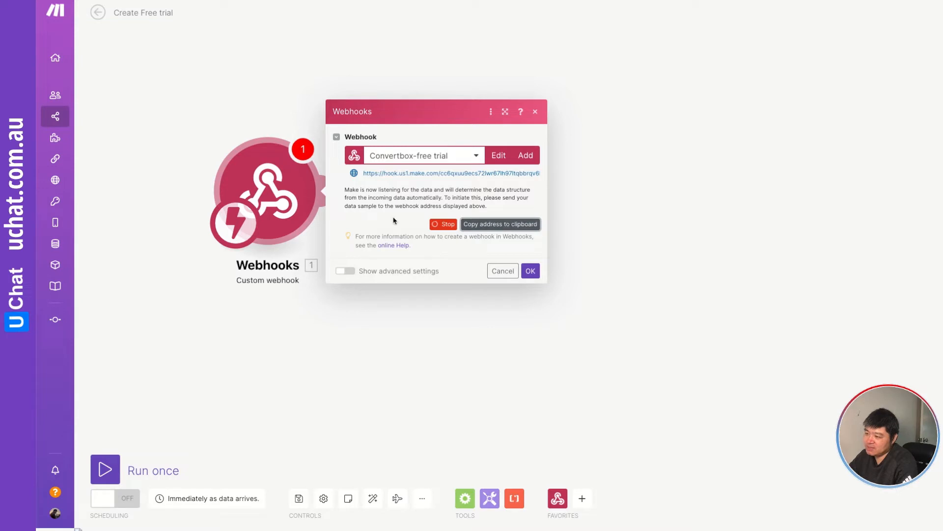
left_click(531, 271)
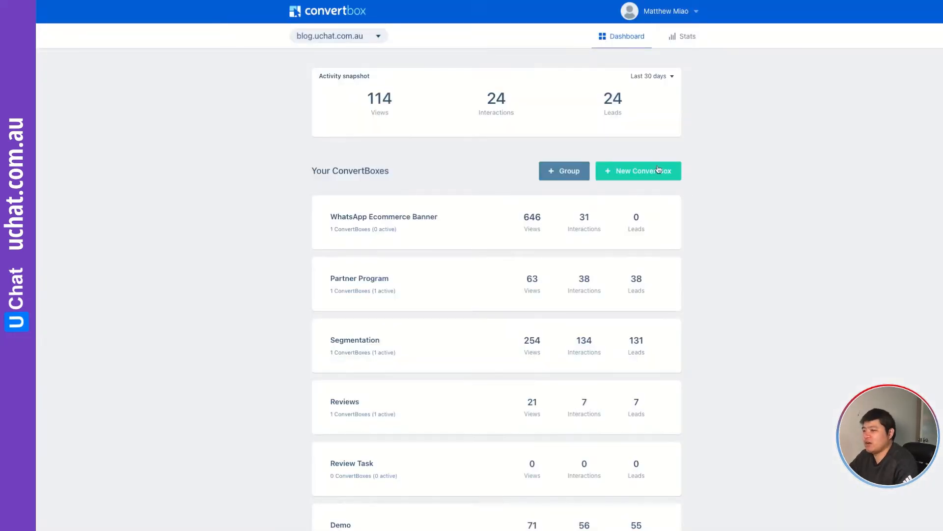
Switch to ConvertBox and create a new ConvertBox named "Free trial - new" in the Demo group.
scroll(772, 164, "down", 1)
scroll(773, 165, "up", 1)
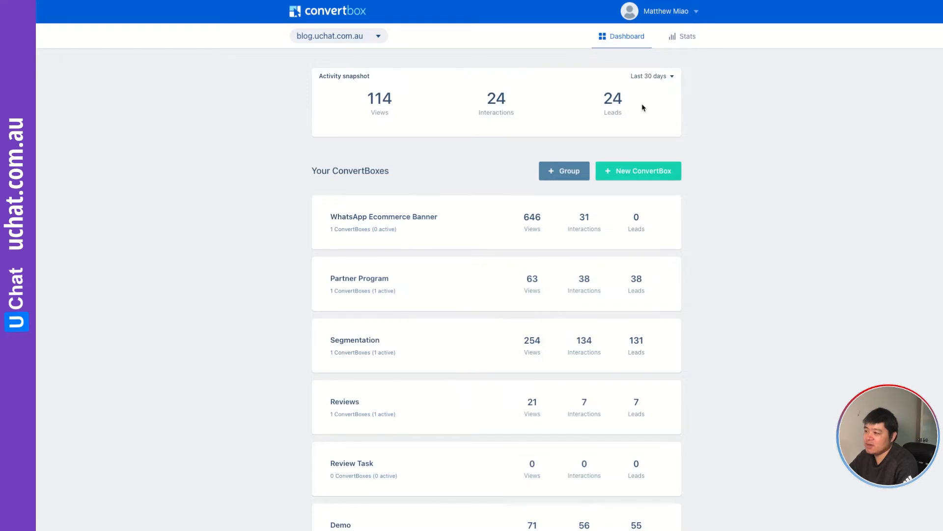
left_click(649, 177)
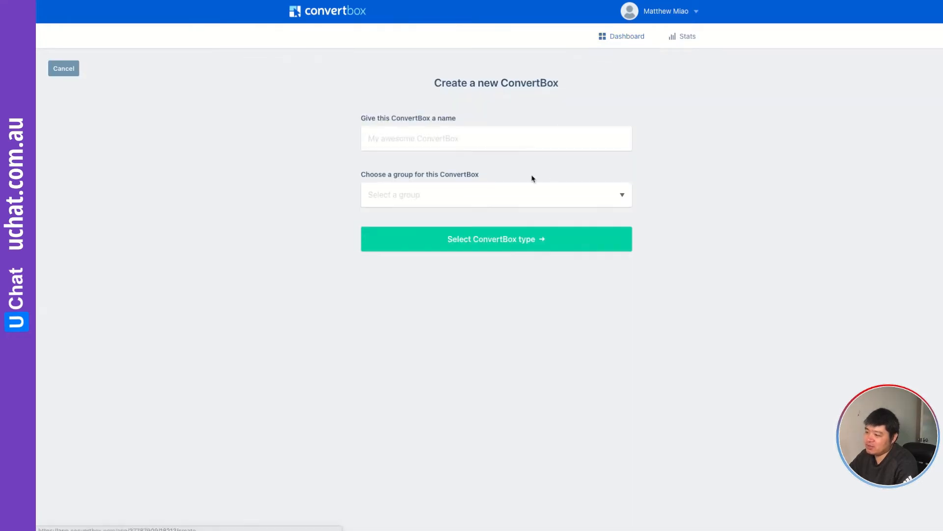
left_click(478, 140)
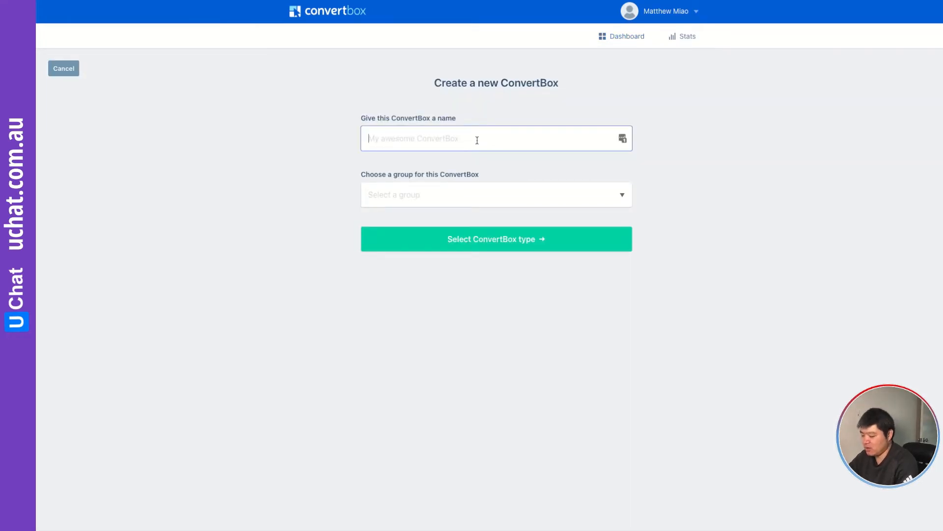
type("Free")
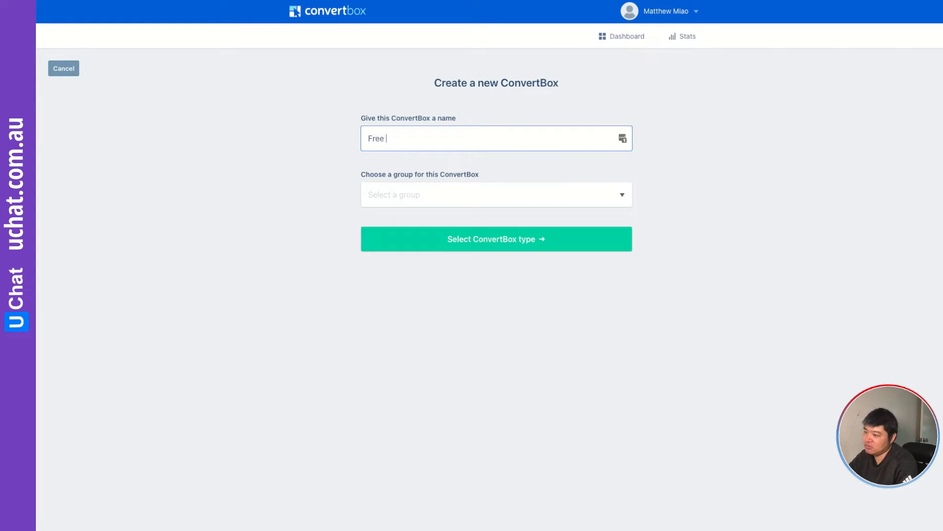
type(" trial - n")
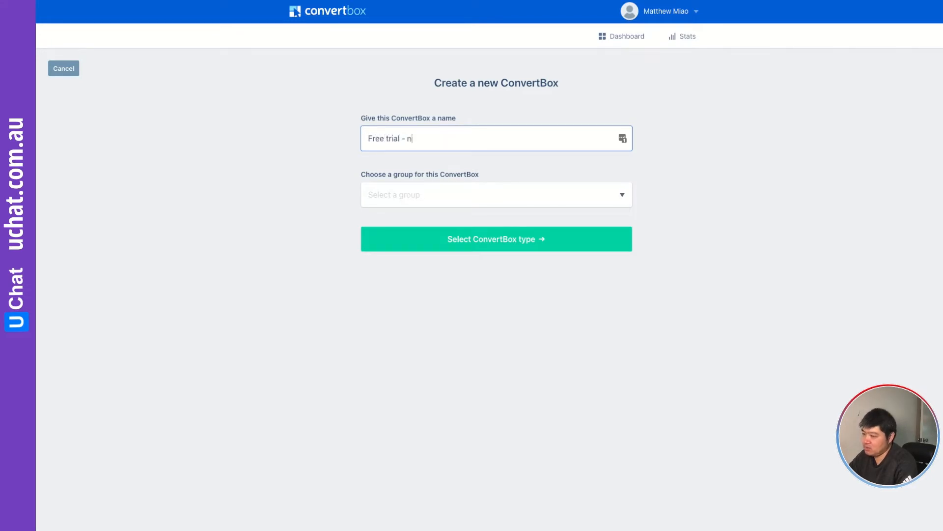
type("ew")
left_click(447, 191)
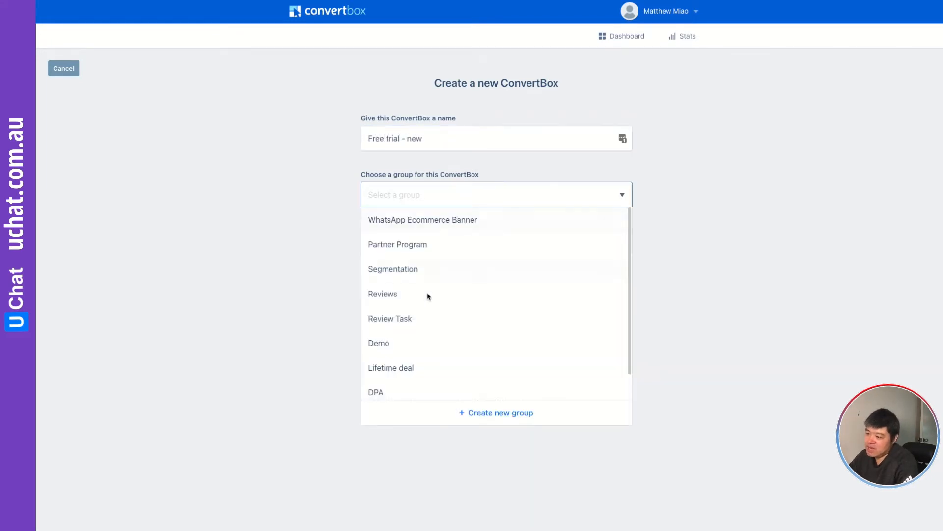
left_click(393, 344)
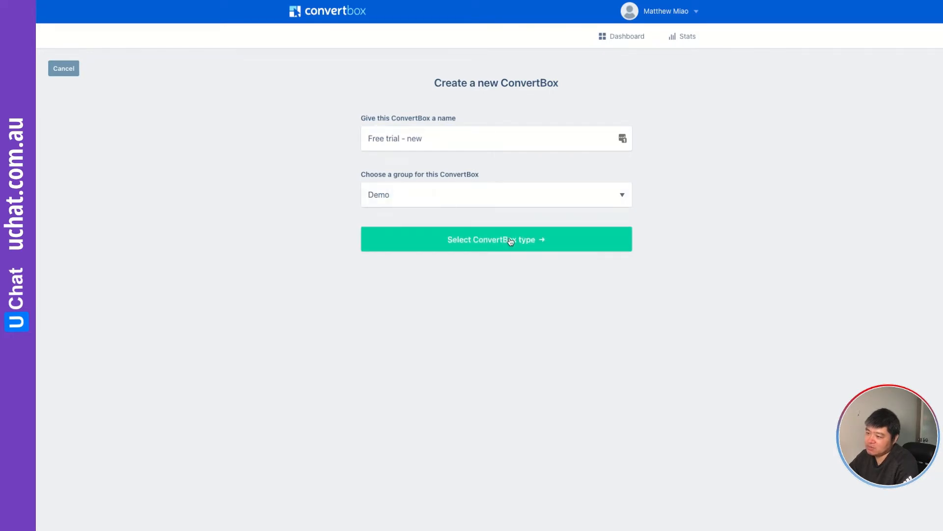
left_click(524, 239)
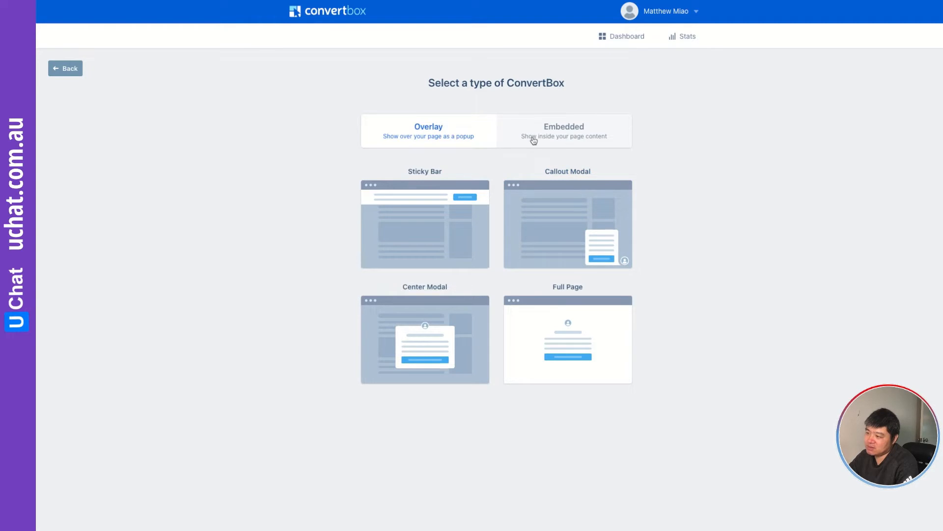
Choose the Embedded ConvertBox type and start from the Lead gen template.
left_click(576, 136)
left_click(425, 224)
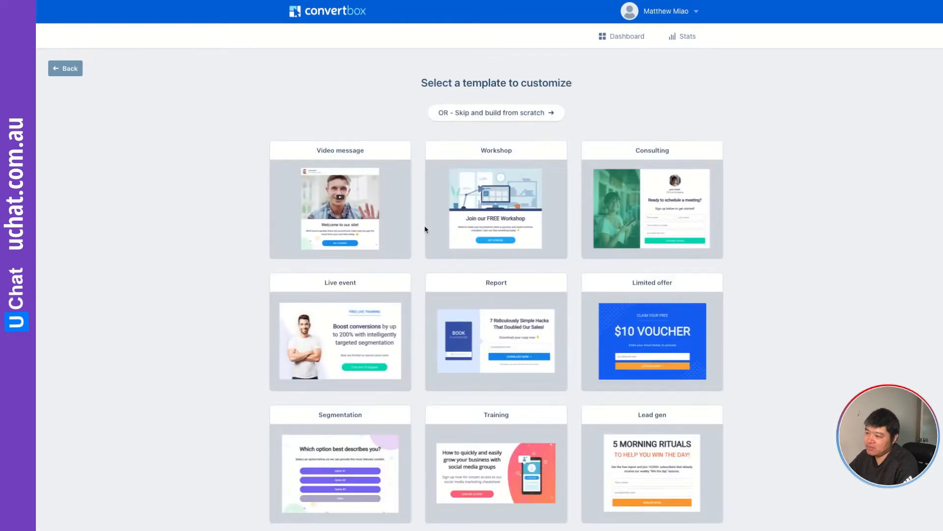
scroll(606, 242, "down", 1)
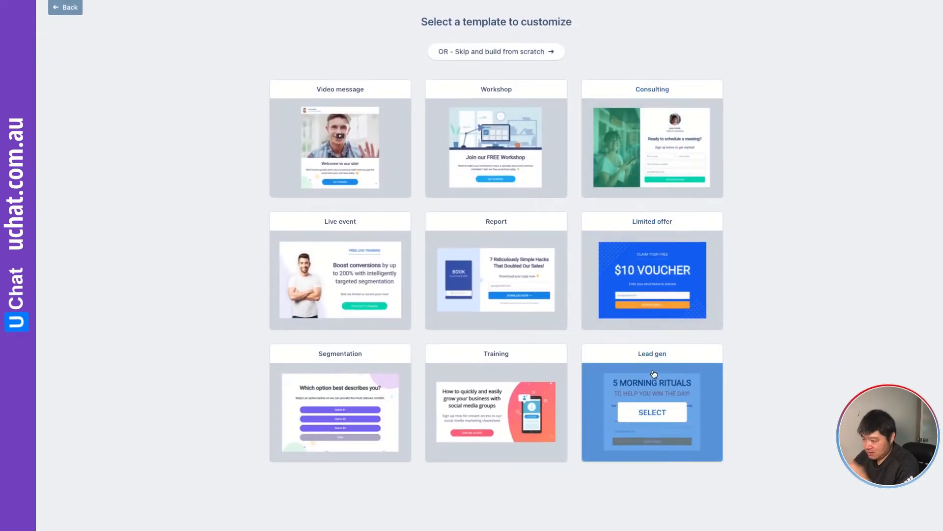
left_click(661, 415)
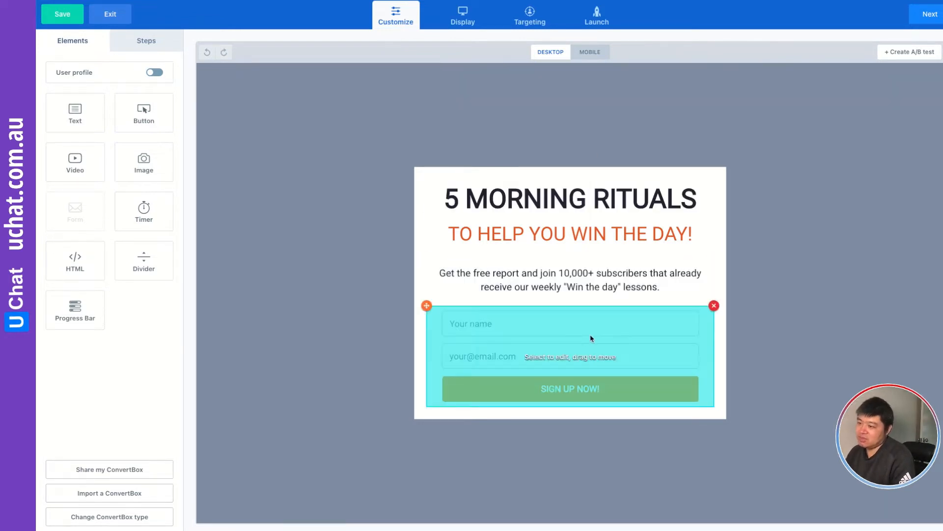
Open the sign-up form's settings and start a new default integration of type Webhooks.
left_click(566, 339)
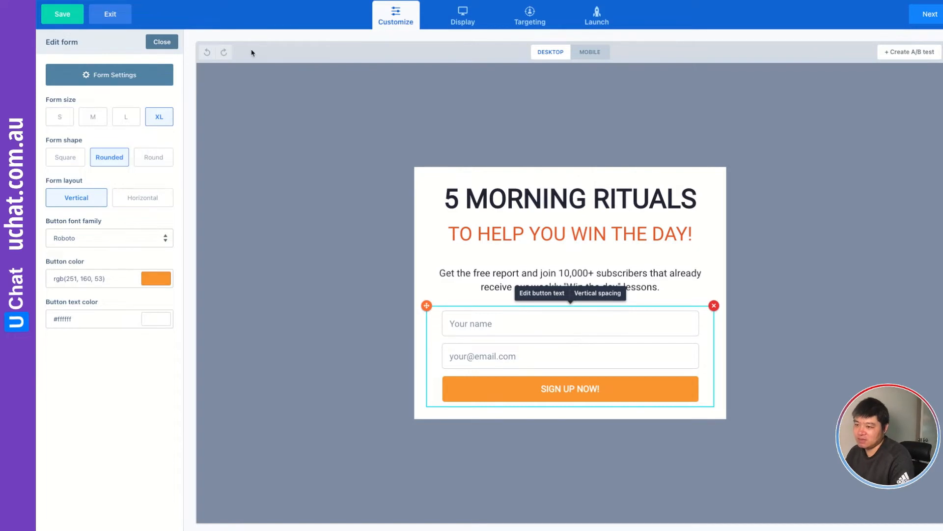
left_click(109, 75)
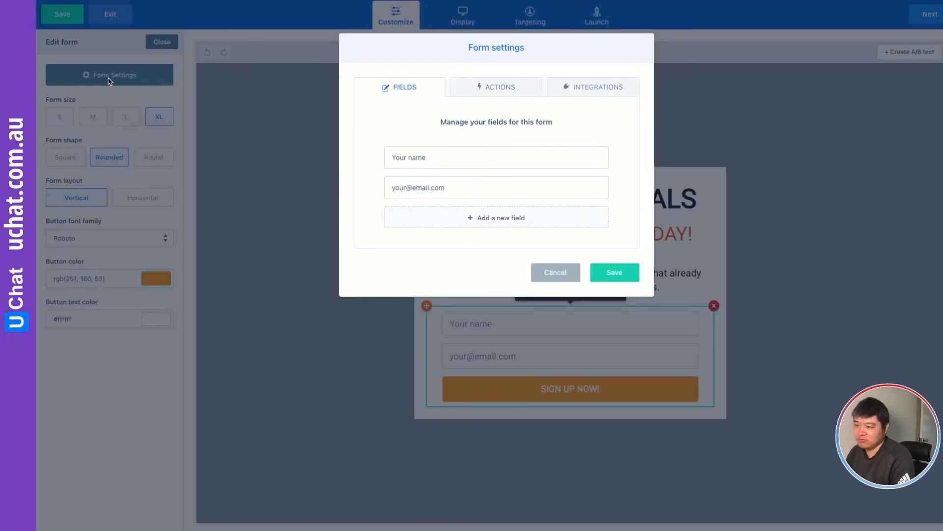
left_click(602, 89)
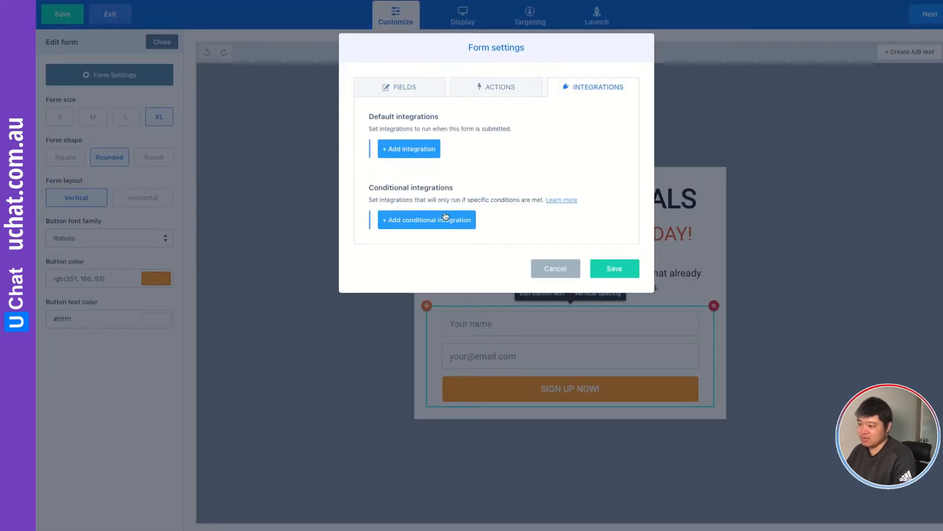
left_click(499, 87)
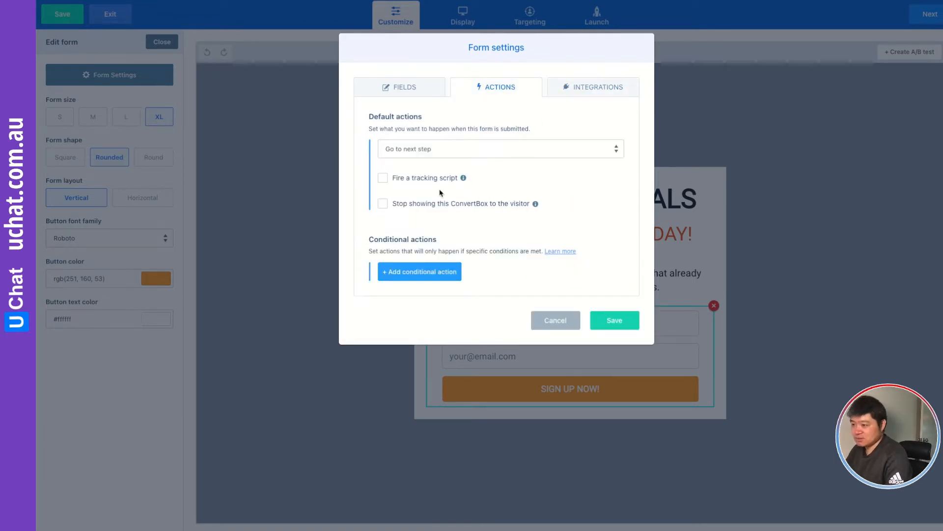
left_click(581, 88)
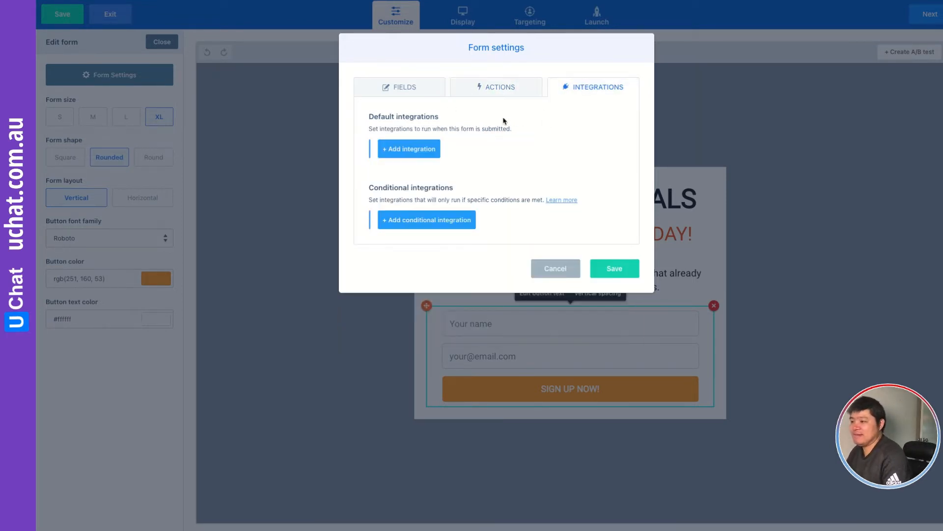
left_click(410, 153)
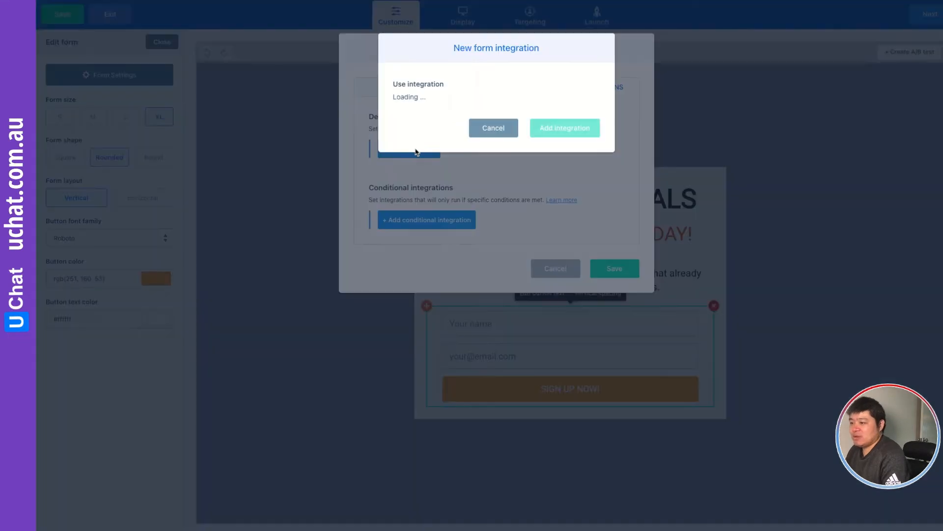
left_click(430, 105)
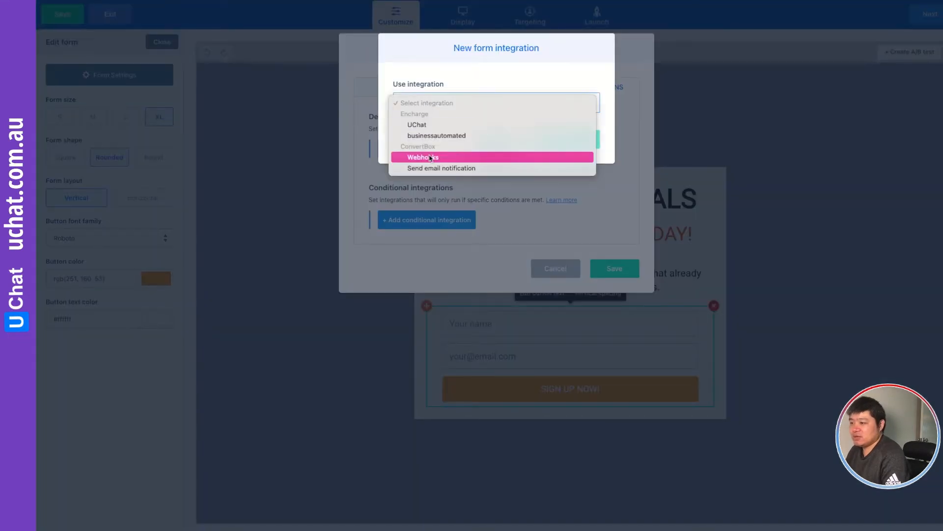
left_click(431, 158)
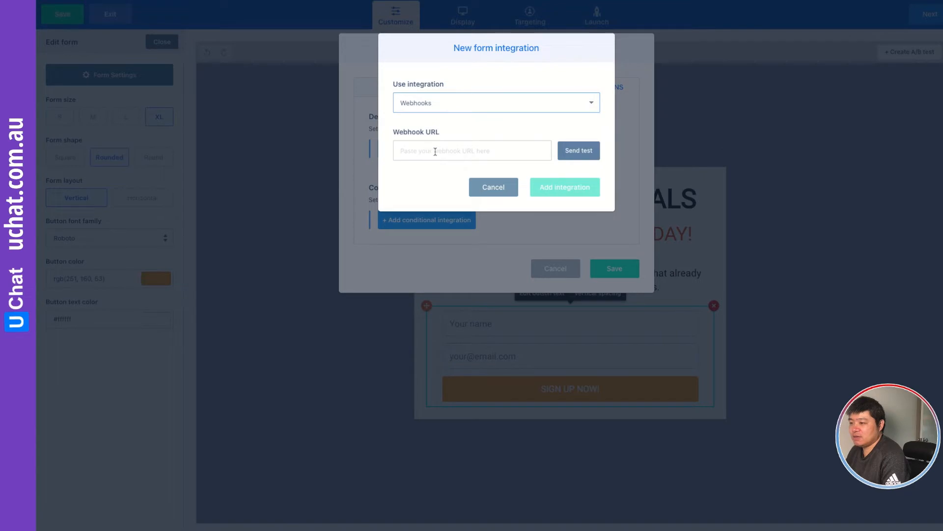
Paste the Make webhook URL into the integration, send a test, and save the integration and form settings.
left_click(436, 151)
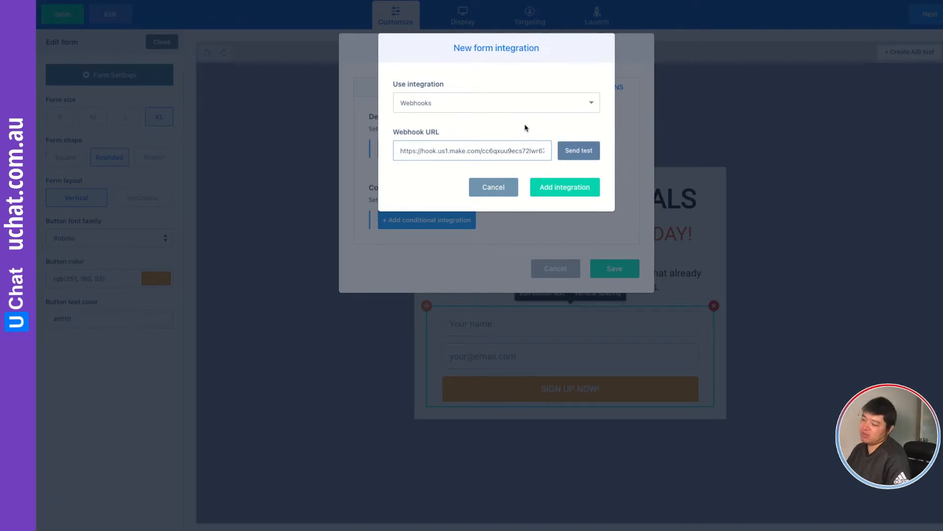
left_click(575, 150)
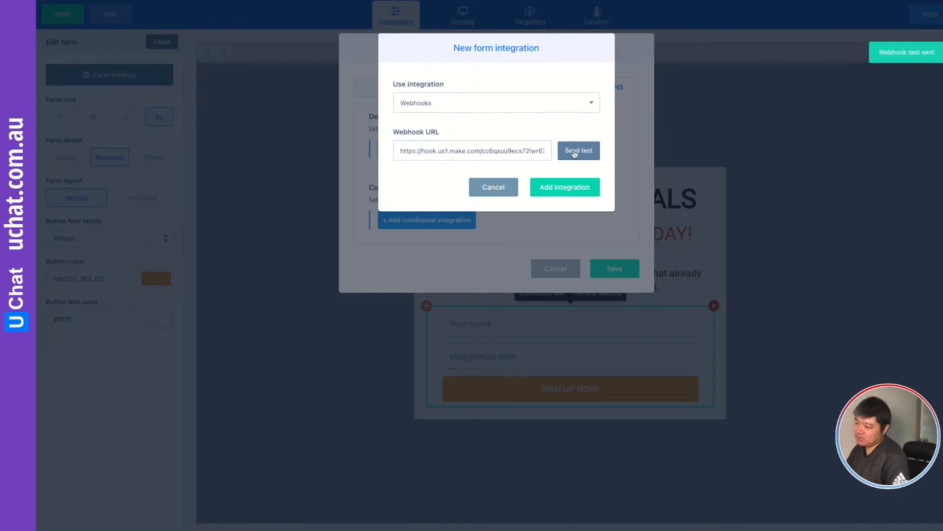
left_click(572, 190)
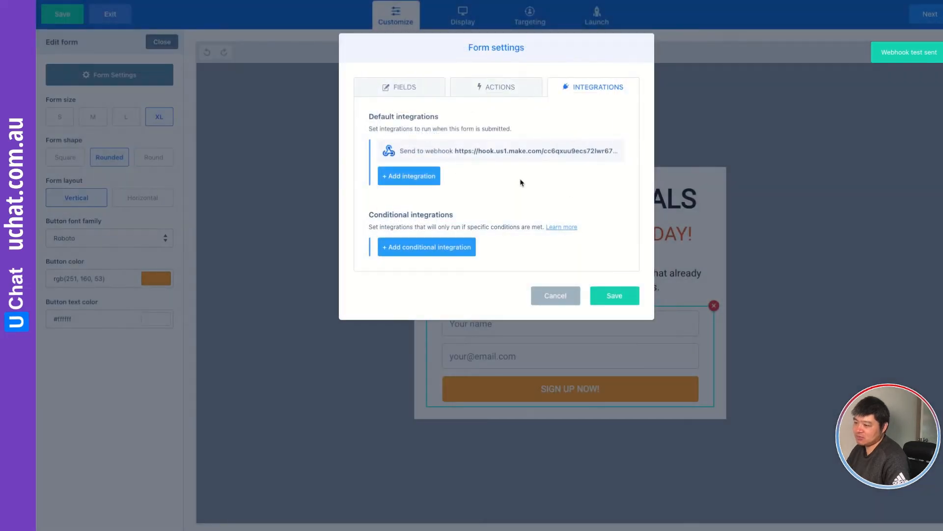
left_click(613, 296)
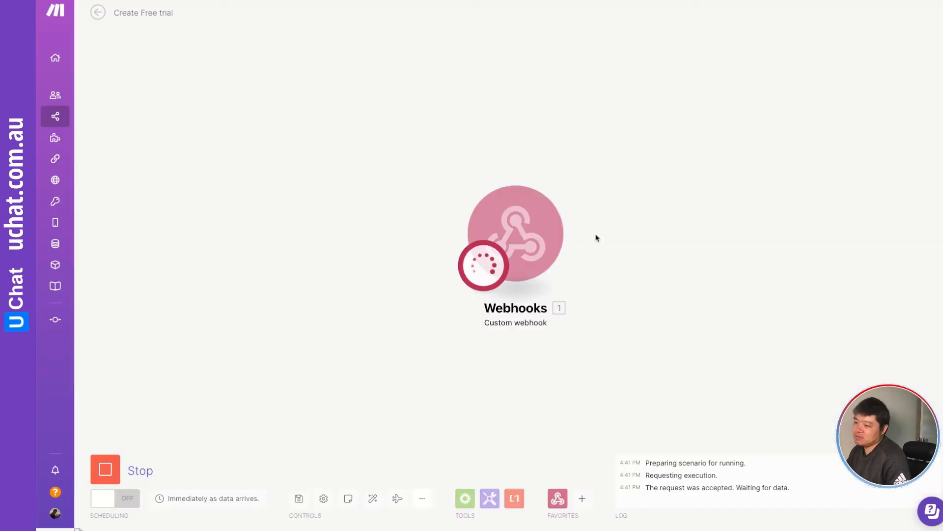
Reopen the form's webhook integration, send another test to Make, and save the form settings.
left_click_drag(596, 238, 459, 200)
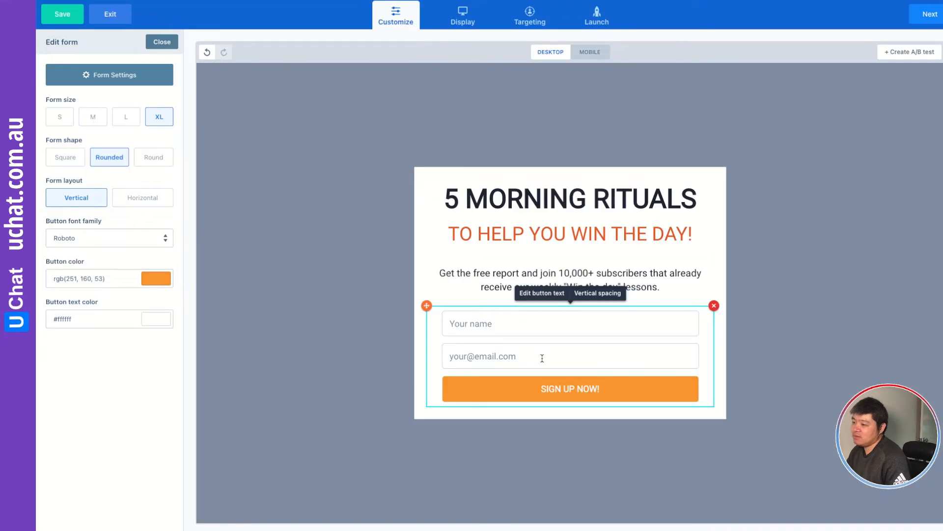
left_click(139, 79)
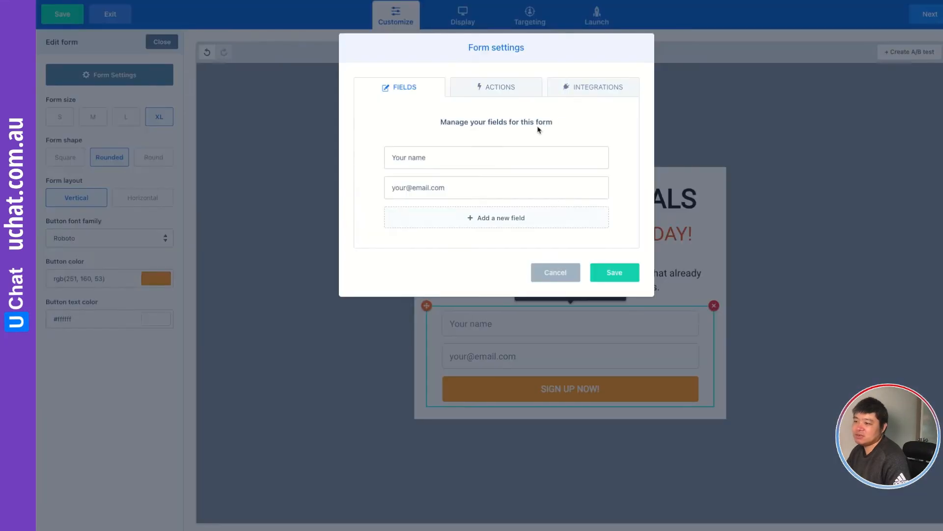
left_click(511, 86)
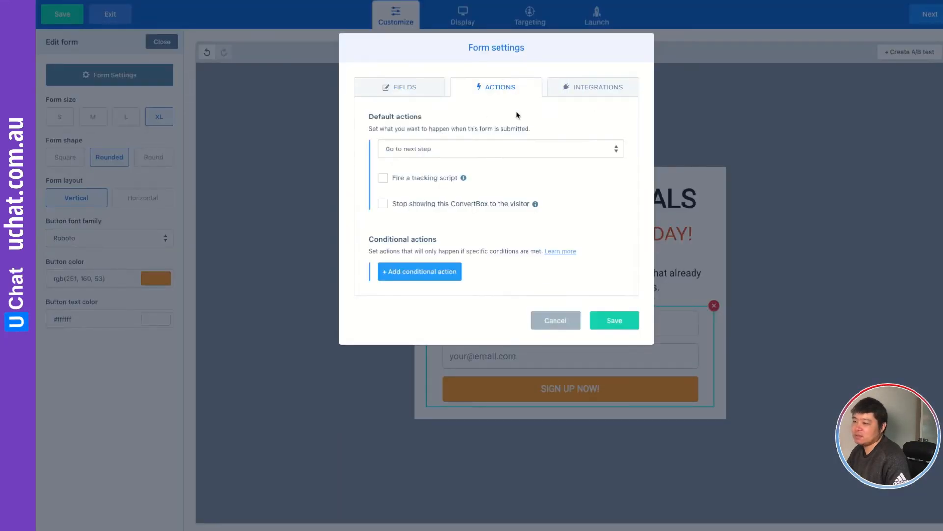
left_click(588, 88)
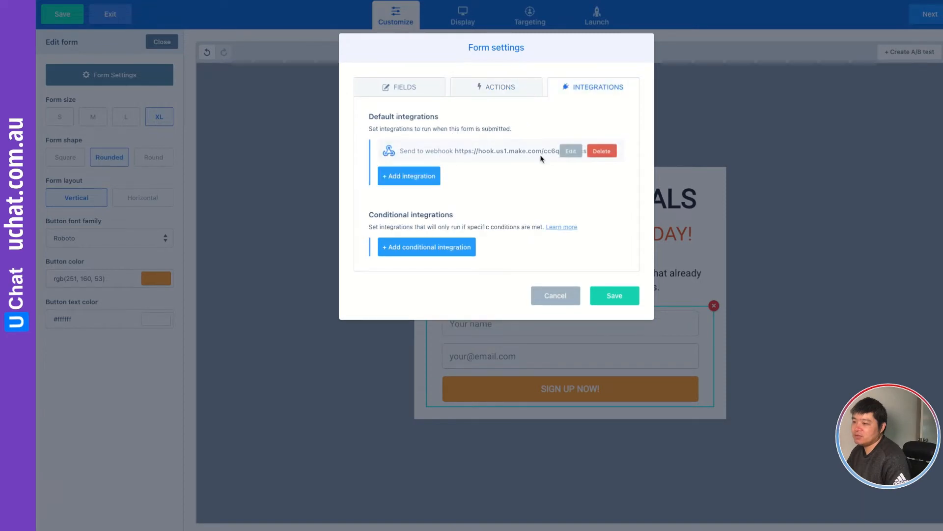
left_click(568, 153)
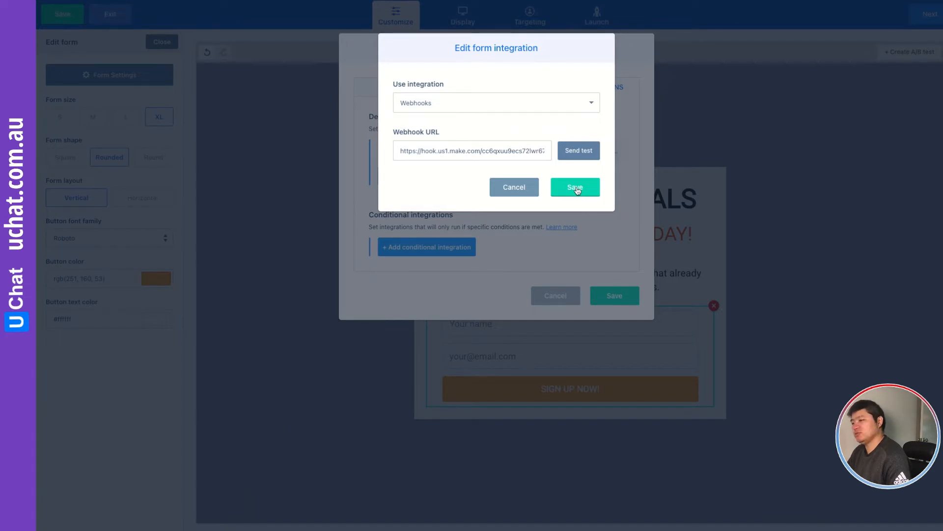
left_click(579, 153)
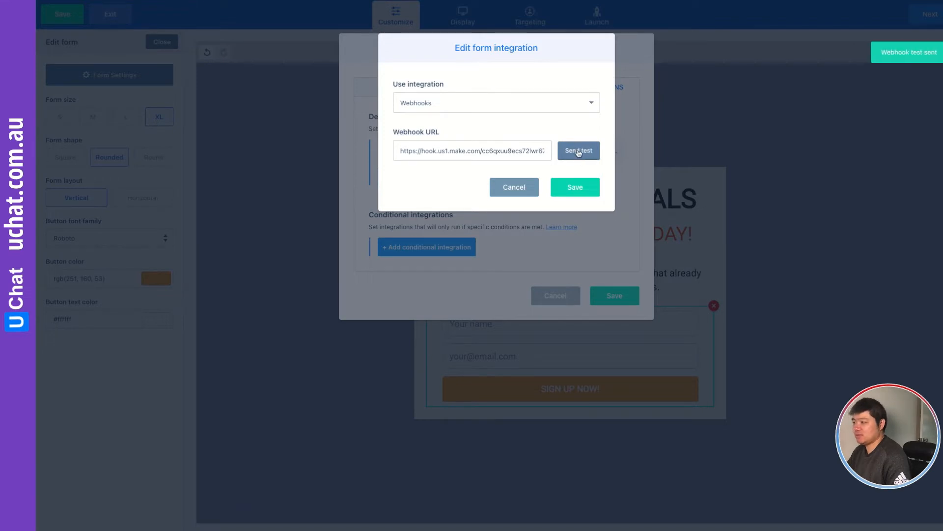
left_click(571, 190)
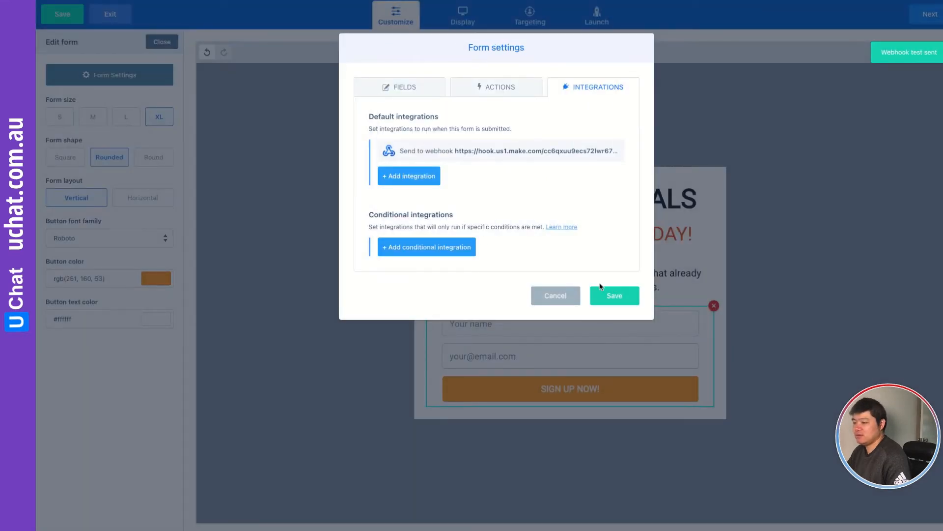
left_click(616, 294)
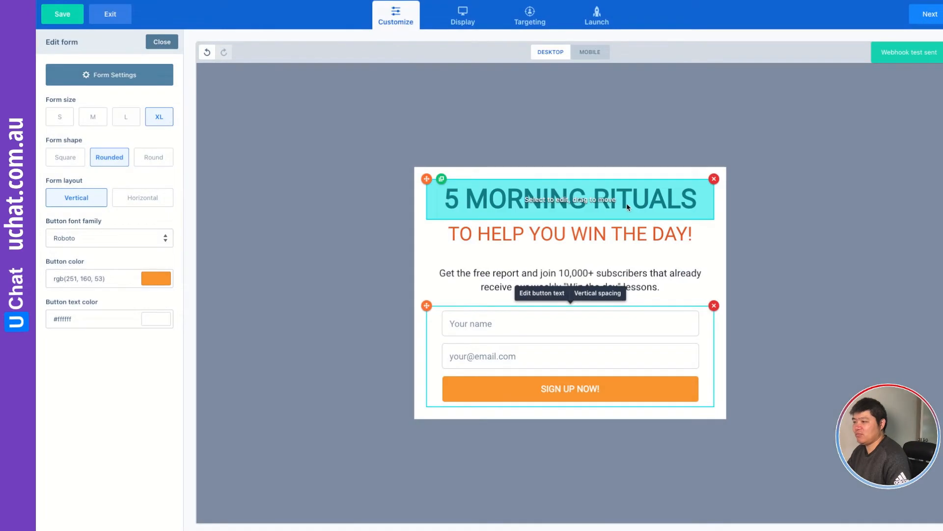
Select the WhatsApp blog embed area on the display settings and advance to the launch settings.
left_click(930, 14)
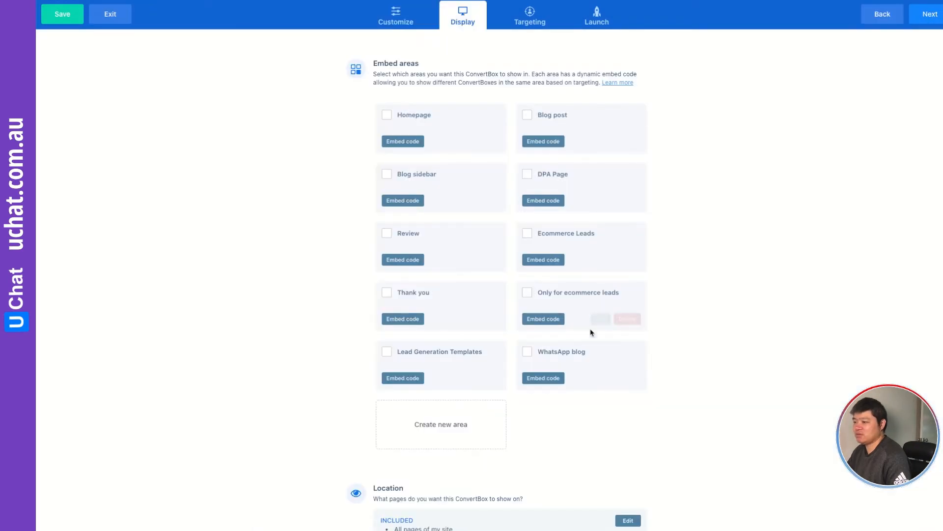
left_click(528, 354)
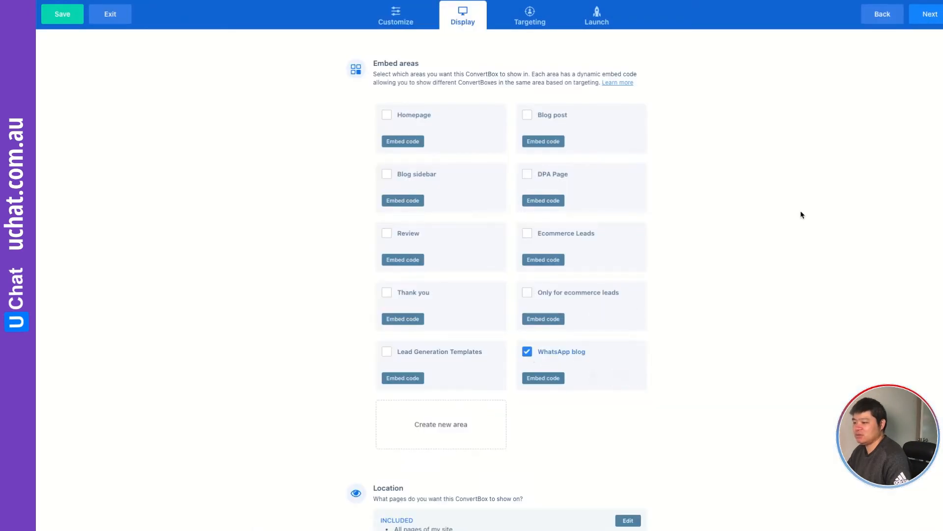
left_click(931, 16)
left_click(930, 16)
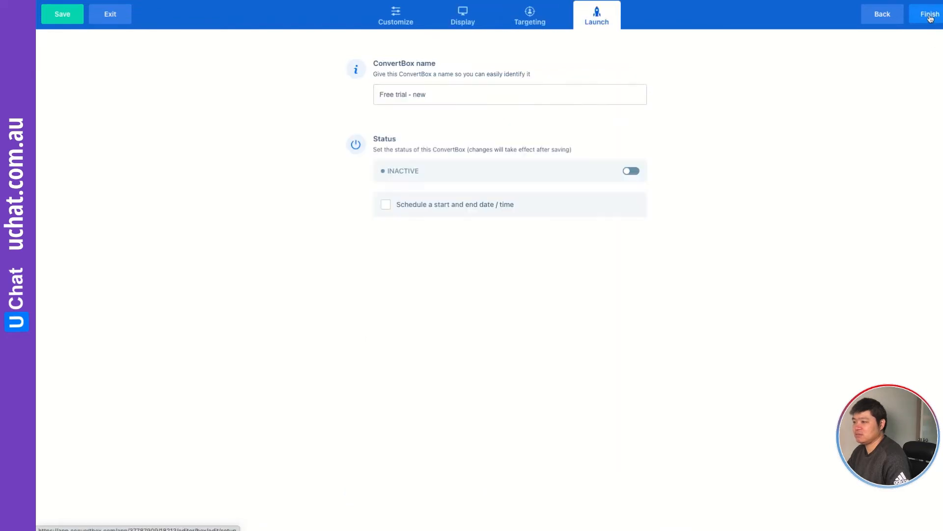
Set the ConvertBox status to active, finish, and go to the dashboard.
left_click(633, 171)
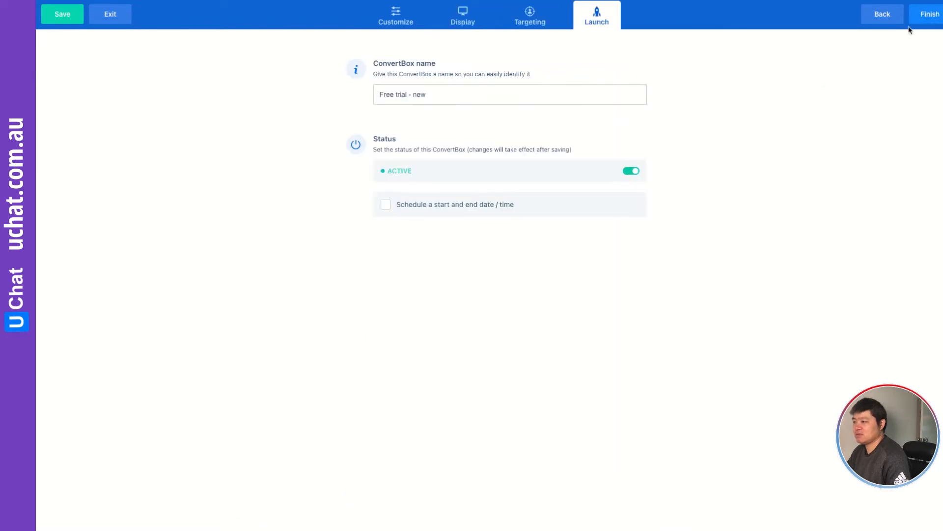
left_click(927, 16)
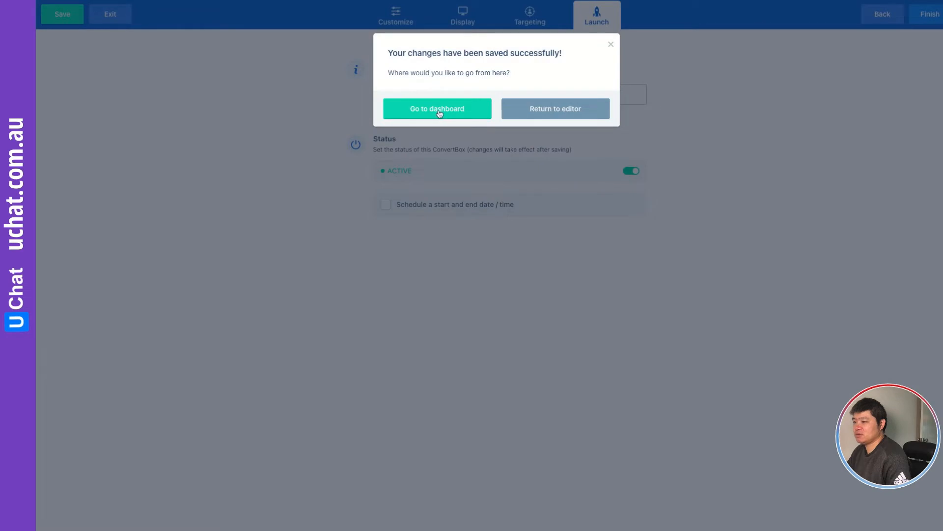
left_click(439, 112)
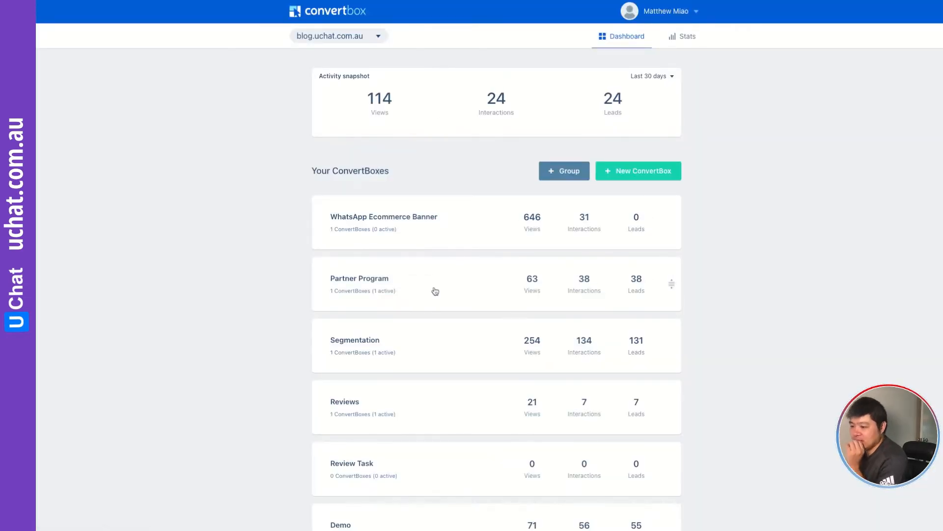
Open the Free trial - new ConvertBox in the Demo group for editing.
scroll(434, 293, "down", 1)
scroll(435, 291, "down", 4)
left_click(346, 263)
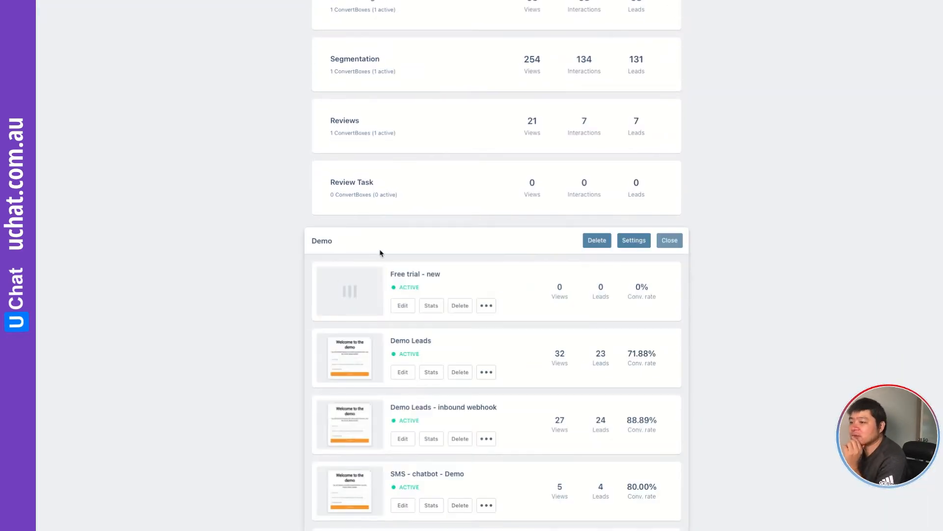
scroll(468, 264, "down", 2)
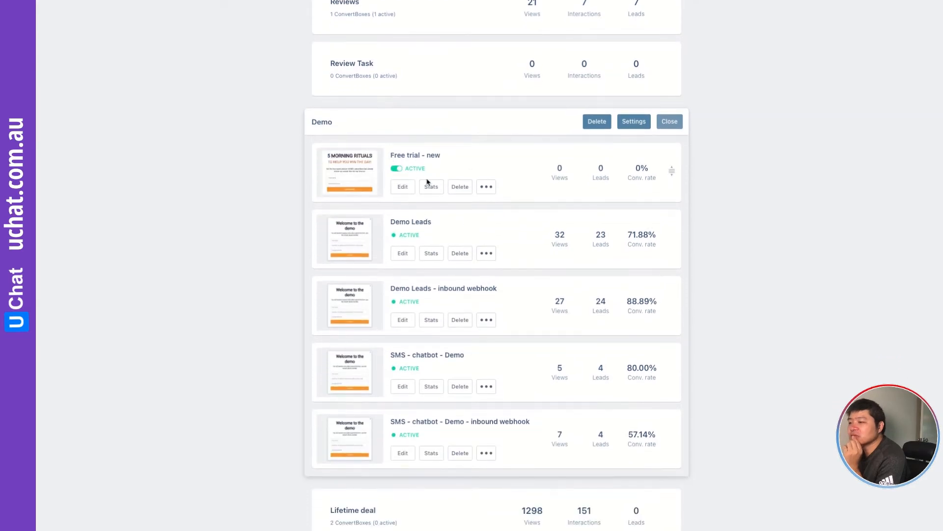
left_click(400, 187)
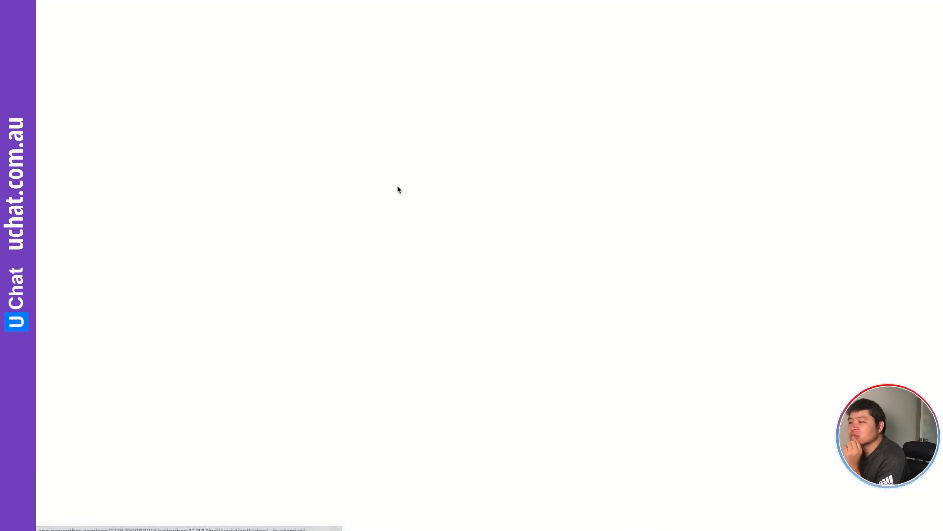
Re-save the form's webhook integration and stop the waiting Make scenario.
left_click(569, 315)
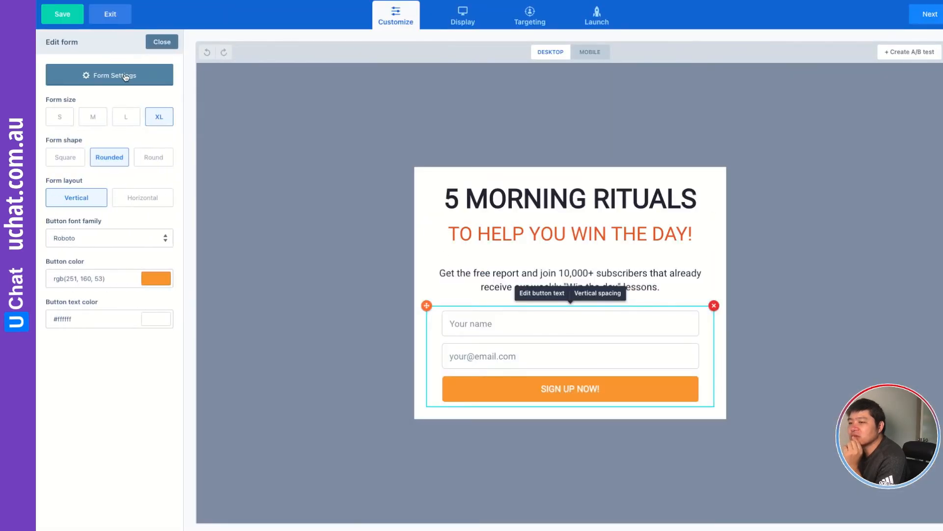
left_click(124, 74)
left_click(520, 89)
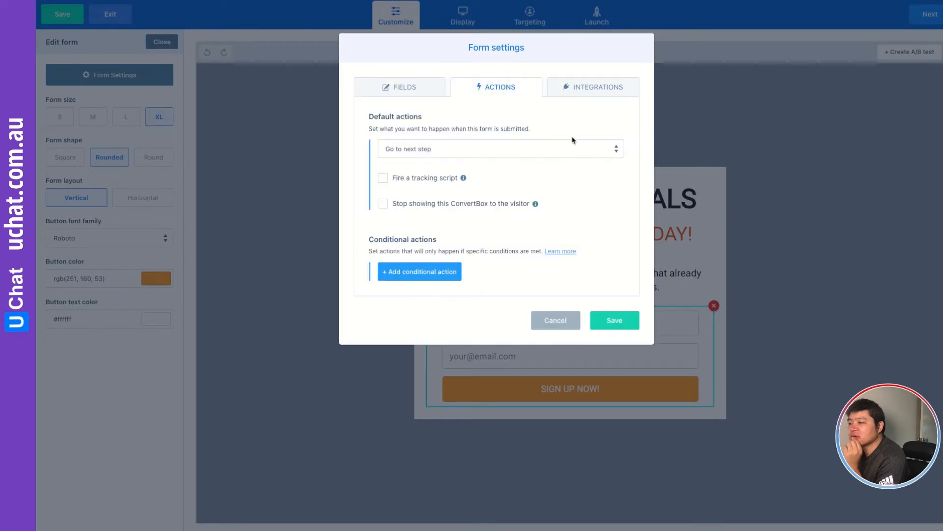
left_click(604, 89)
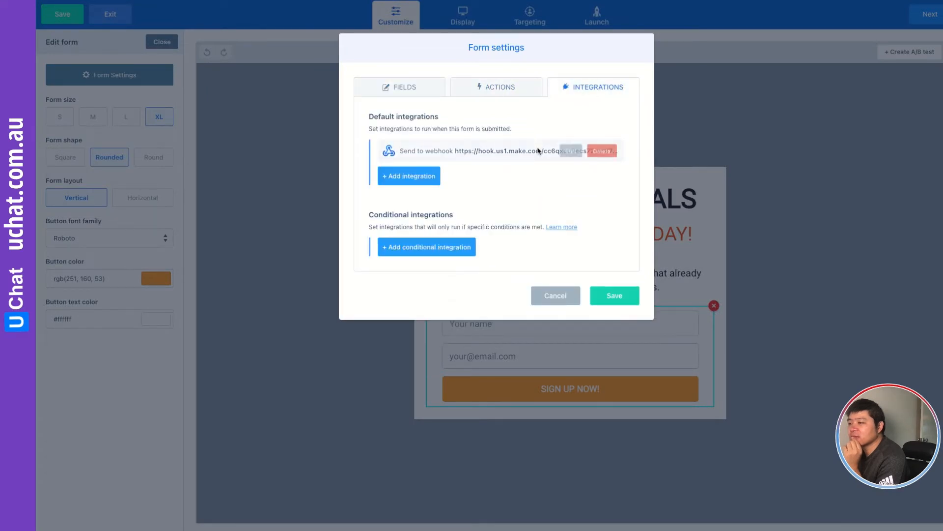
left_click(570, 152)
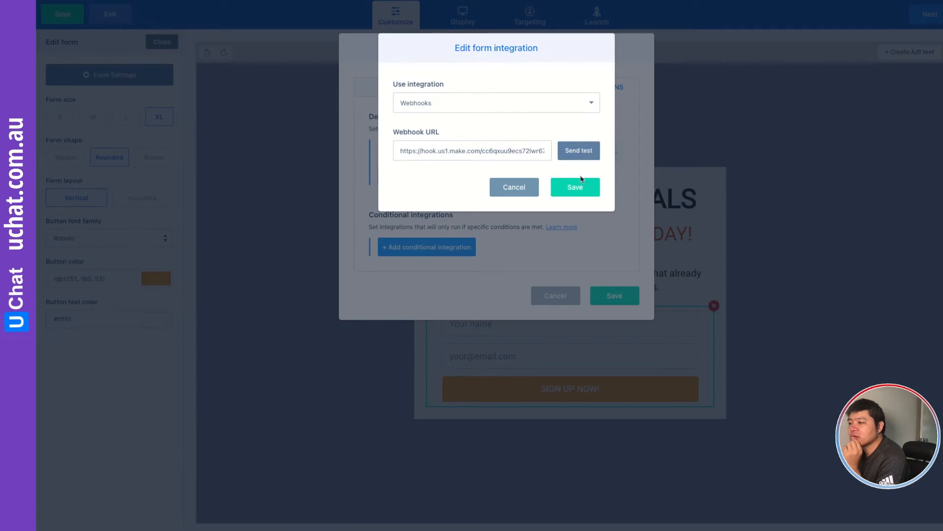
left_click(575, 186)
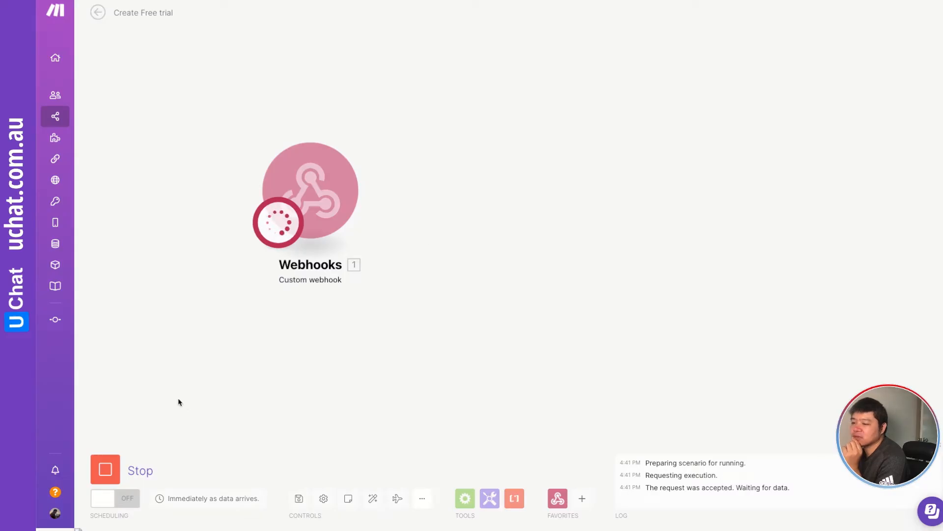
left_click(105, 469)
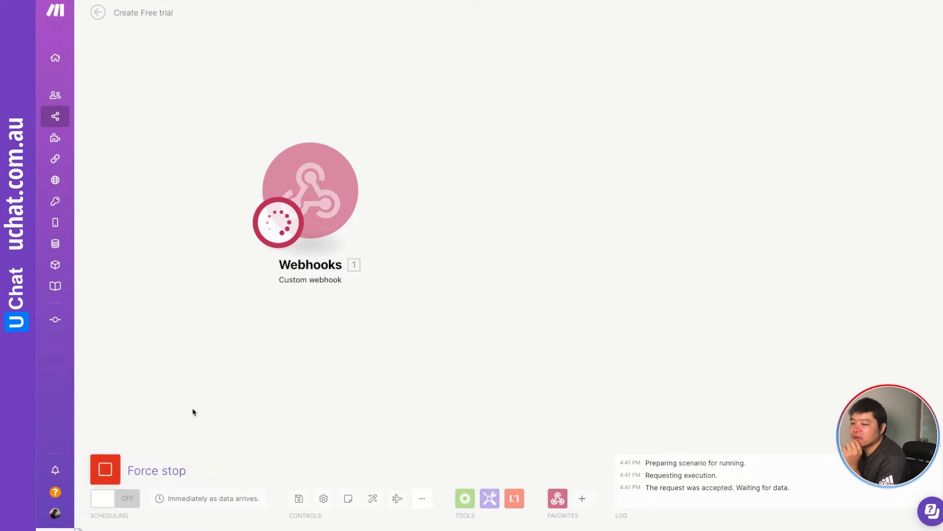
Run the webhook scenario once, processing the existing queued bundle, and inspect the webhook's output bundle.
left_click(336, 179)
left_click(542, 206)
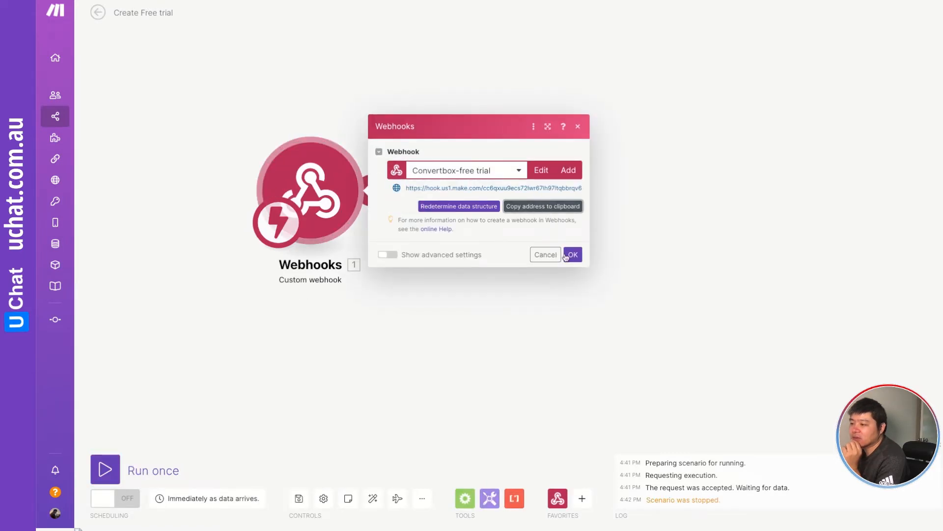
left_click(571, 255)
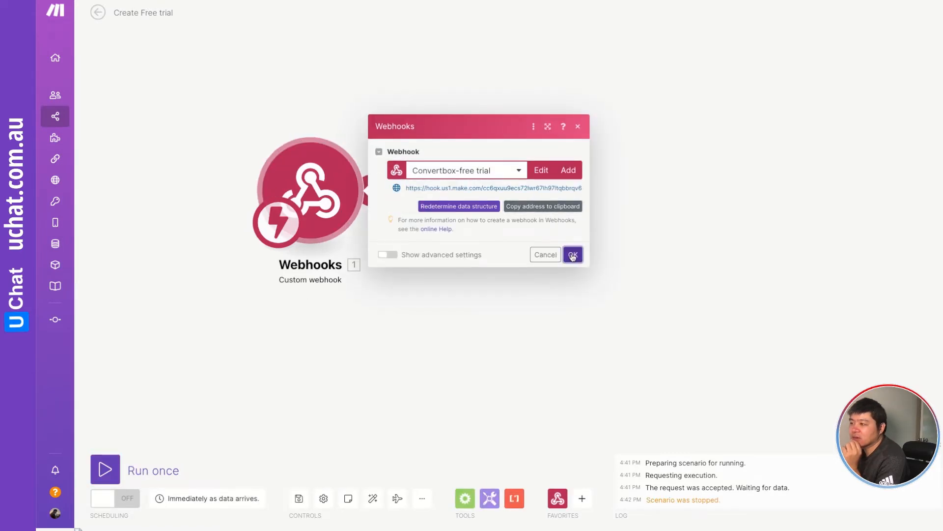
left_click(97, 473)
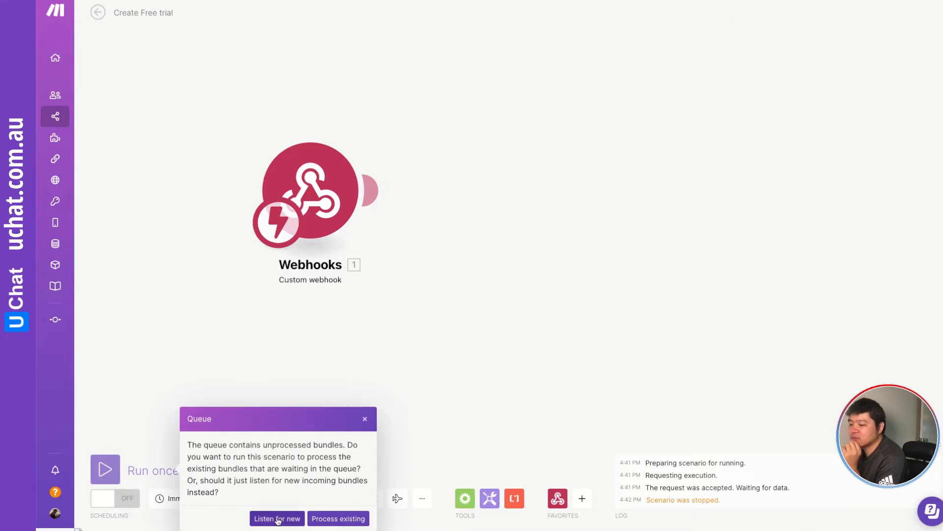
left_click(334, 519)
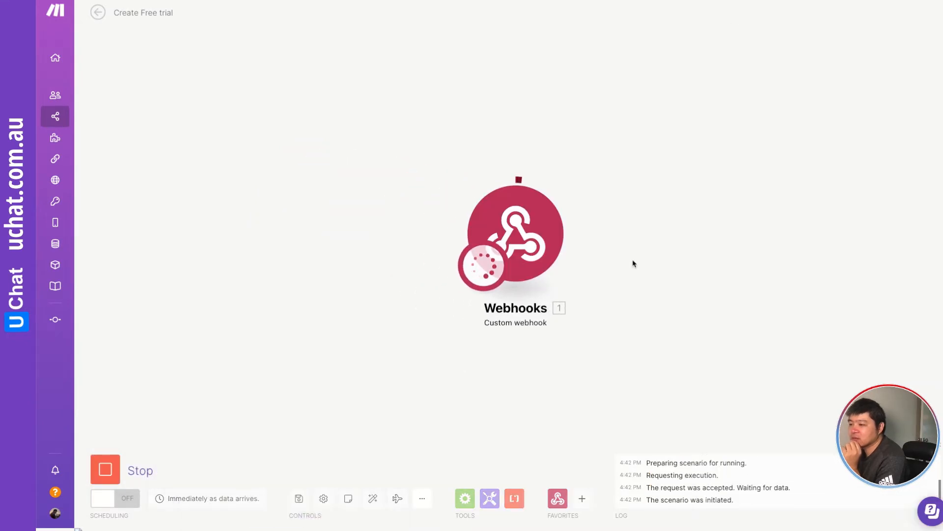
left_click_drag(677, 245, 535, 219)
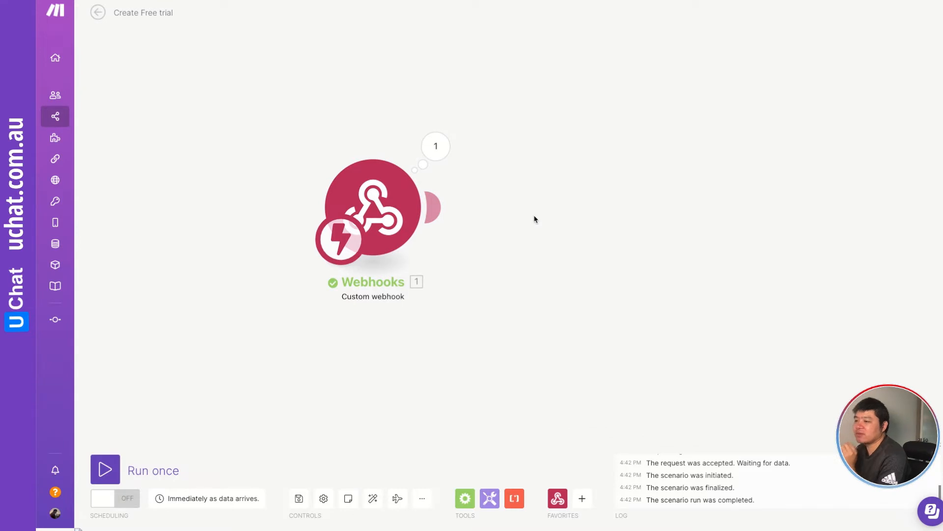
left_click(441, 149)
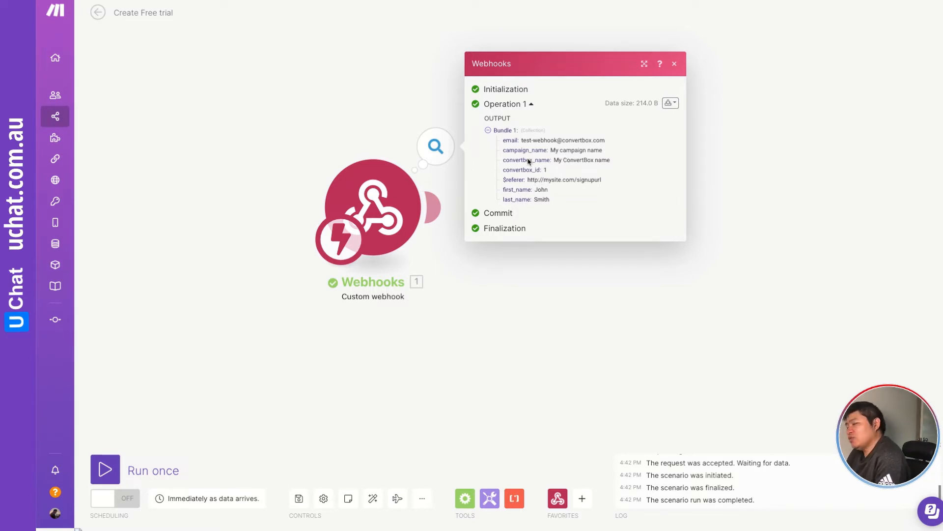
left_click(535, 283)
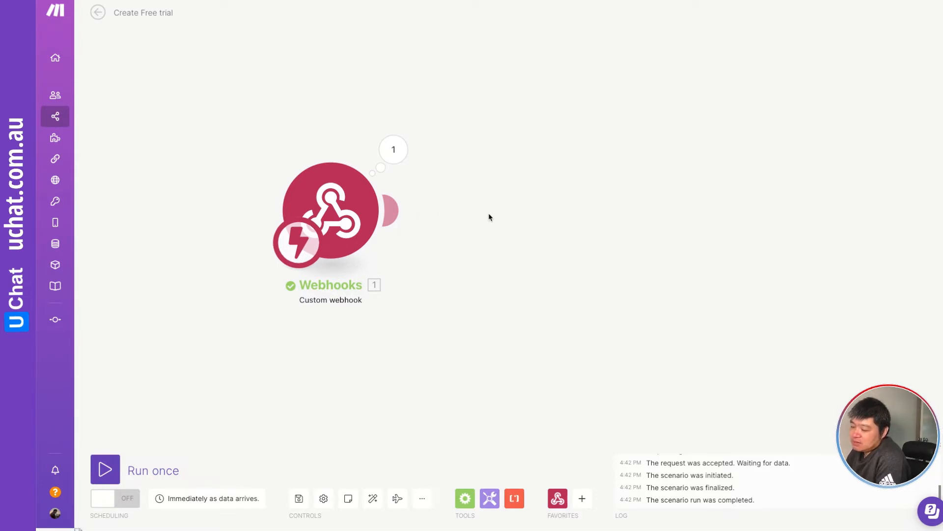
Add an HTTP 'Make a Basic Auth request' module after the webhook.
left_click_drag(489, 217, 435, 211)
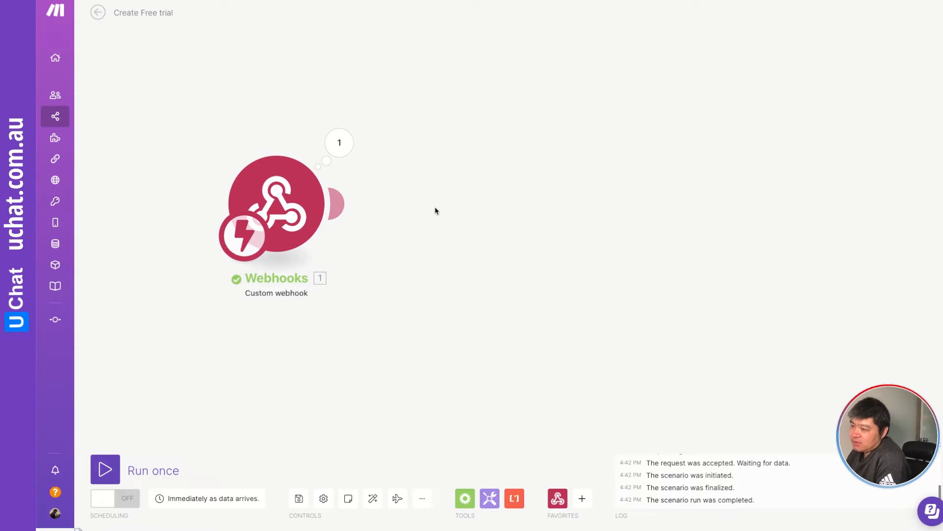
left_click(340, 204)
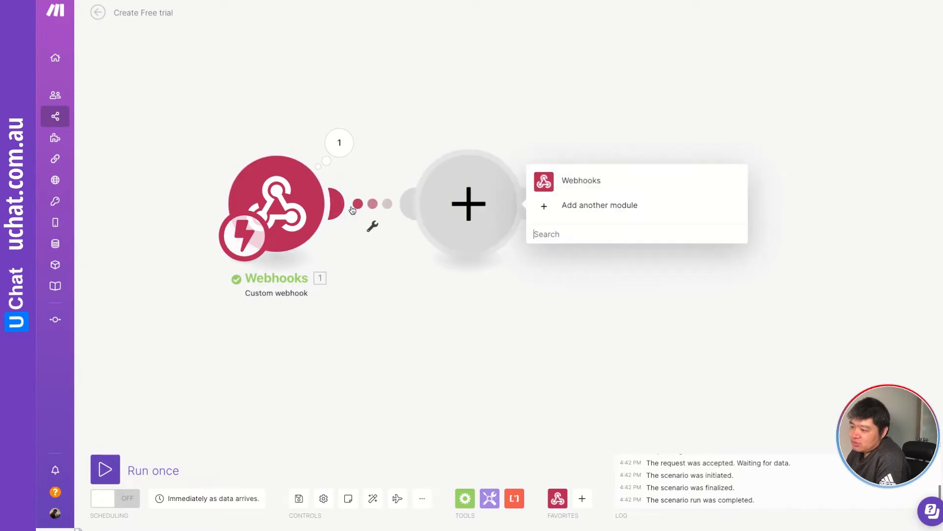
left_click(548, 234)
type("http")
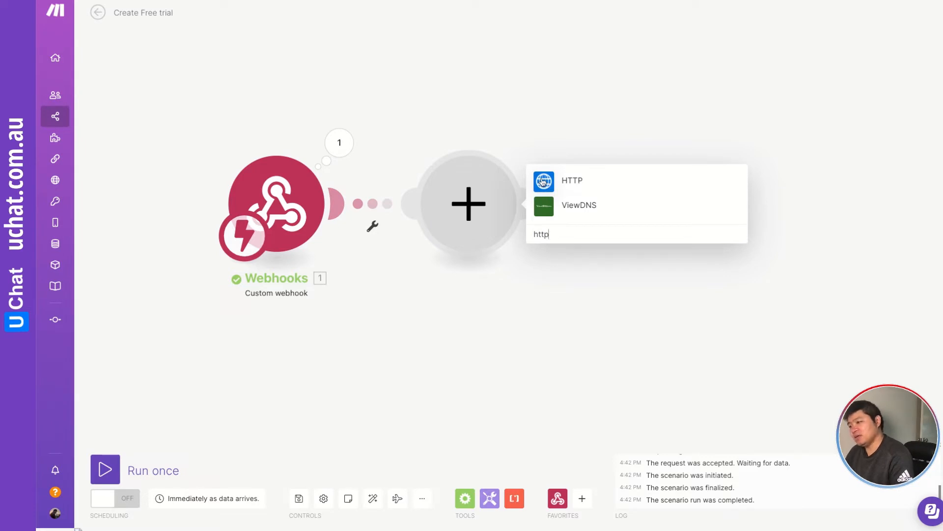
left_click(543, 182)
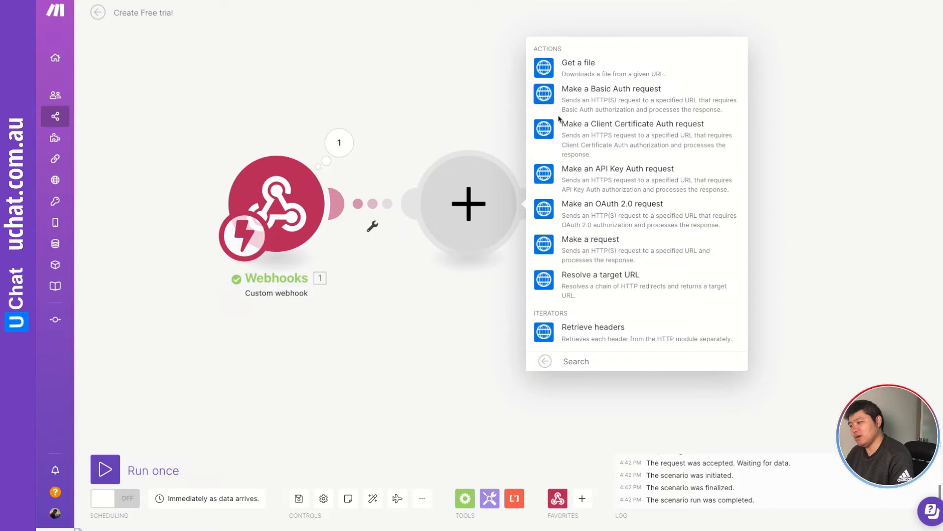
left_click(549, 96)
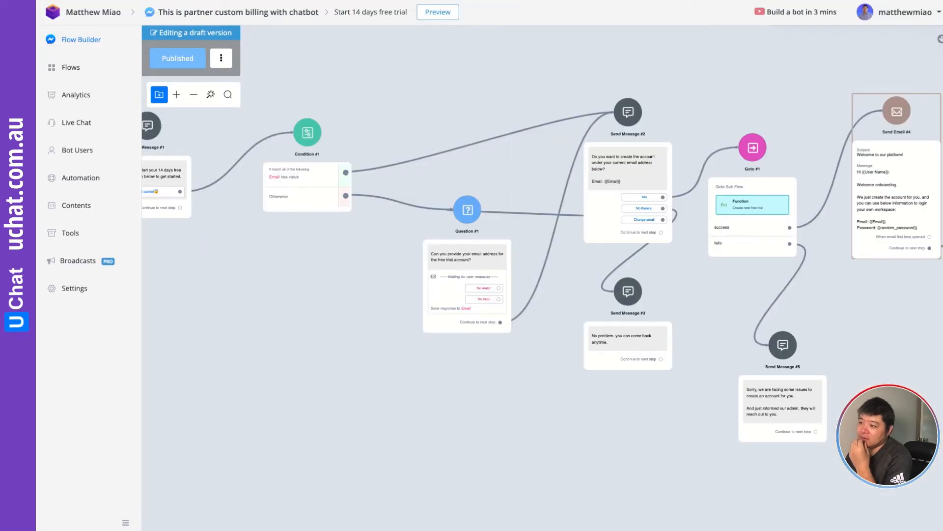
In UChat, open the Create new free trial flow's first external request and copy its URL.
left_click_drag(411, 95, 470, 108)
left_click(80, 68)
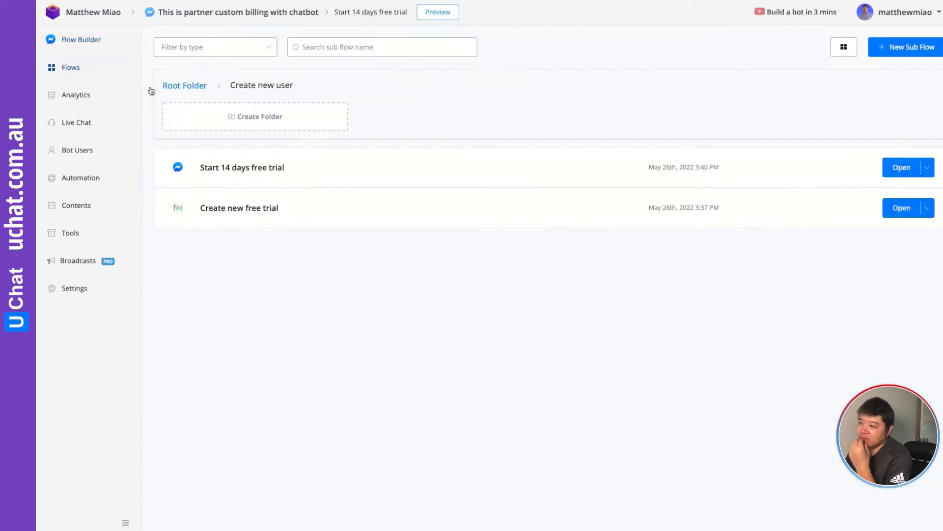
left_click(903, 207)
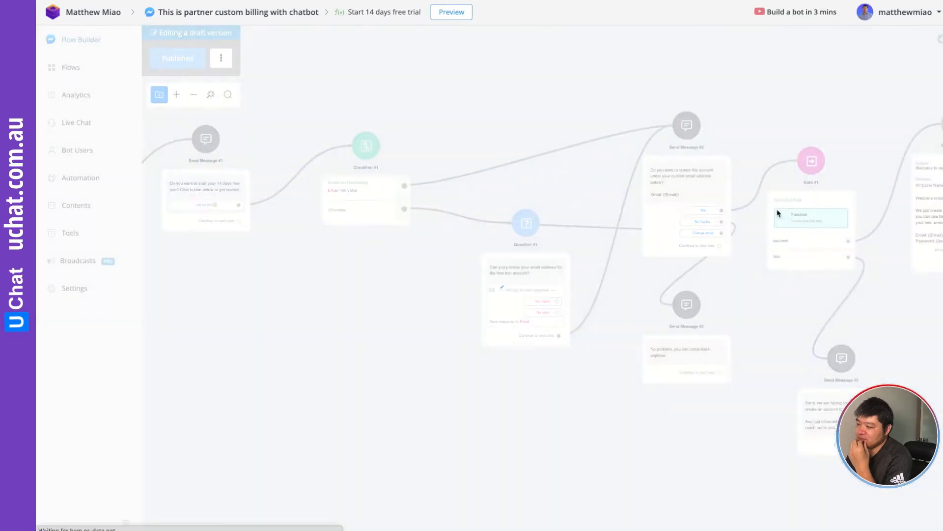
left_click(486, 218)
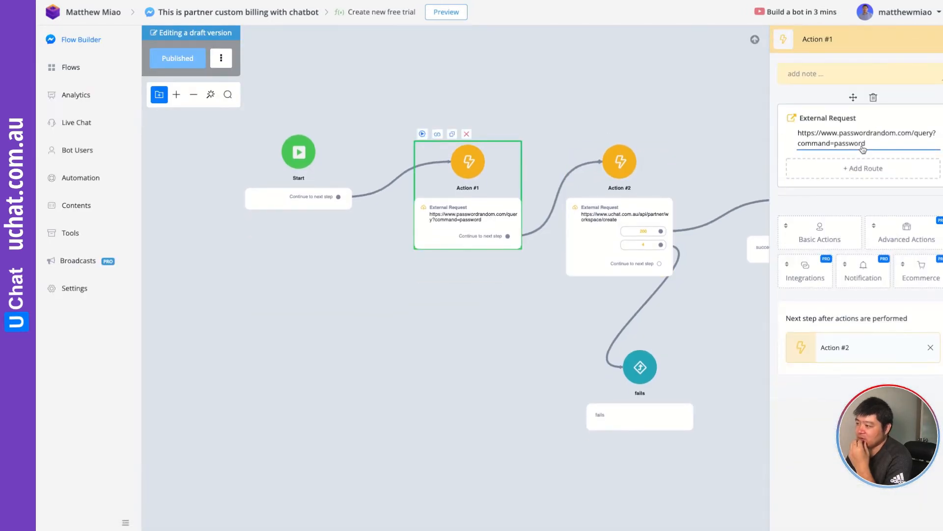
left_click(859, 147)
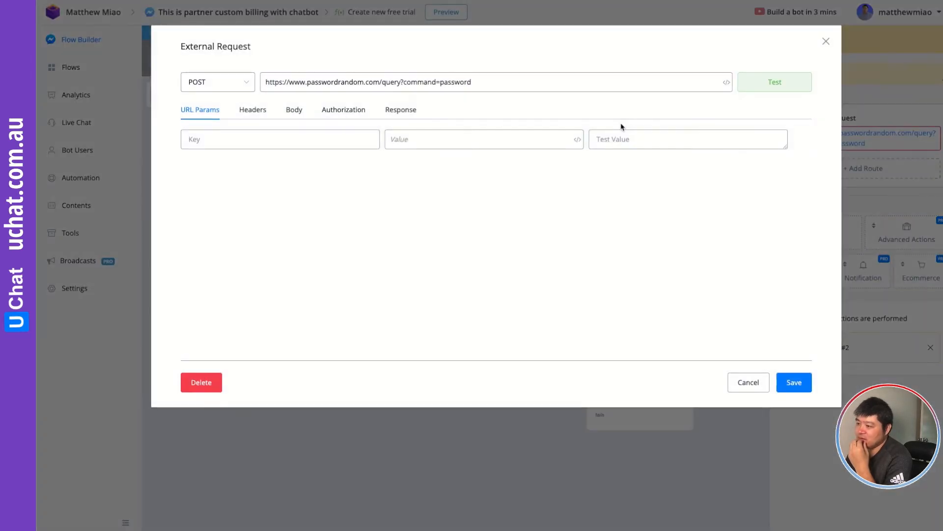
triple_click(358, 82)
right_click(358, 83)
left_click(384, 162)
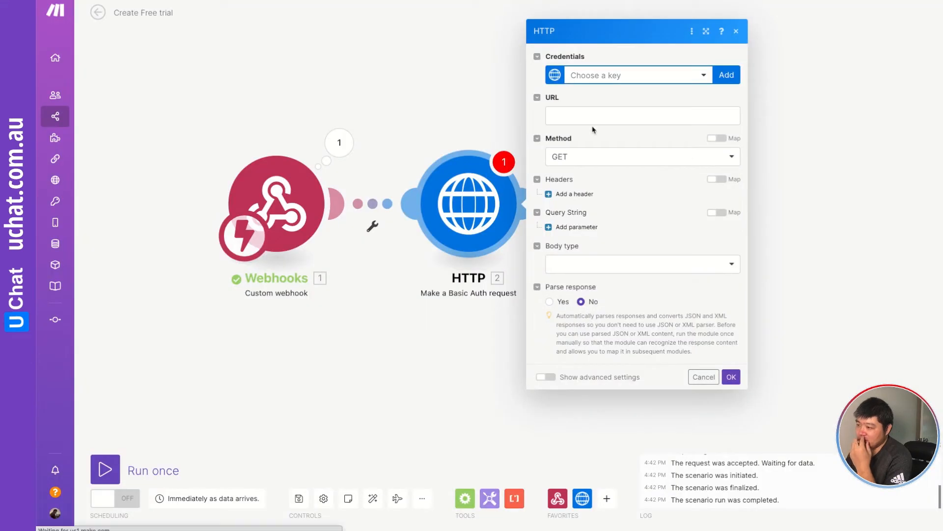
Paste the passwordrandom.com URL into the HTTP module, choose the My HTTP Basic Auth key credential, and confirm.
left_click(569, 111)
key("ctrl+v")
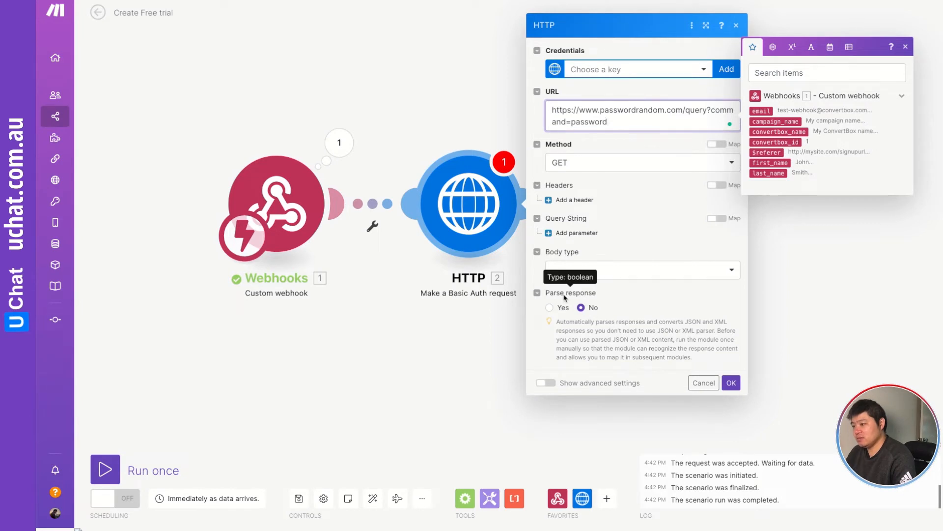
left_click(732, 382)
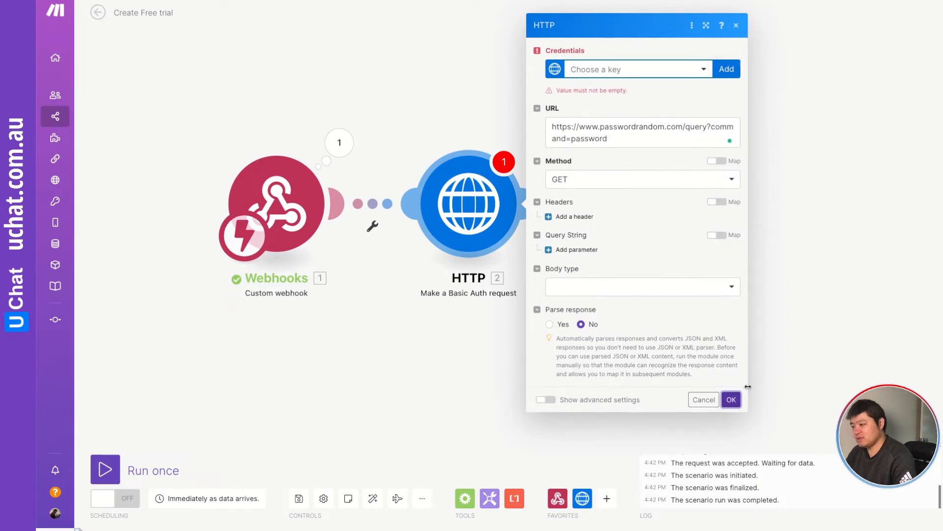
left_click(615, 70)
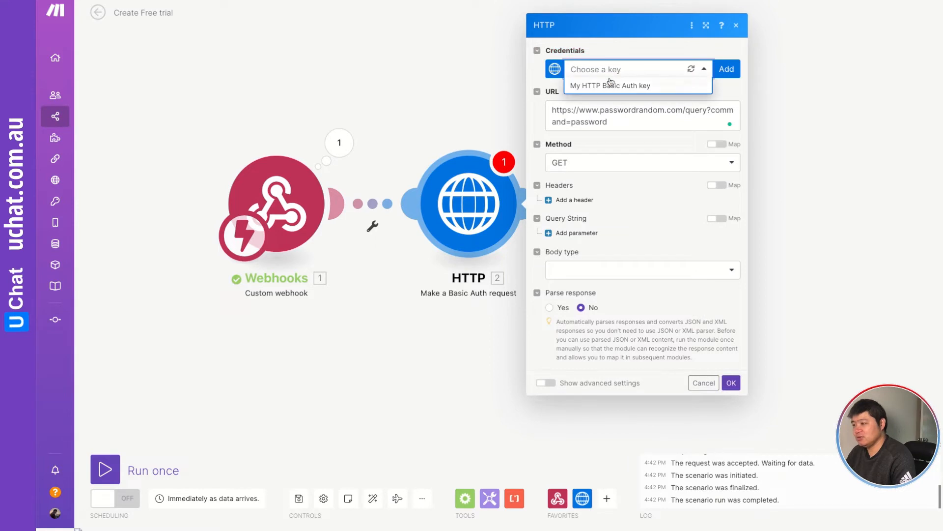
left_click(609, 86)
left_click(727, 71)
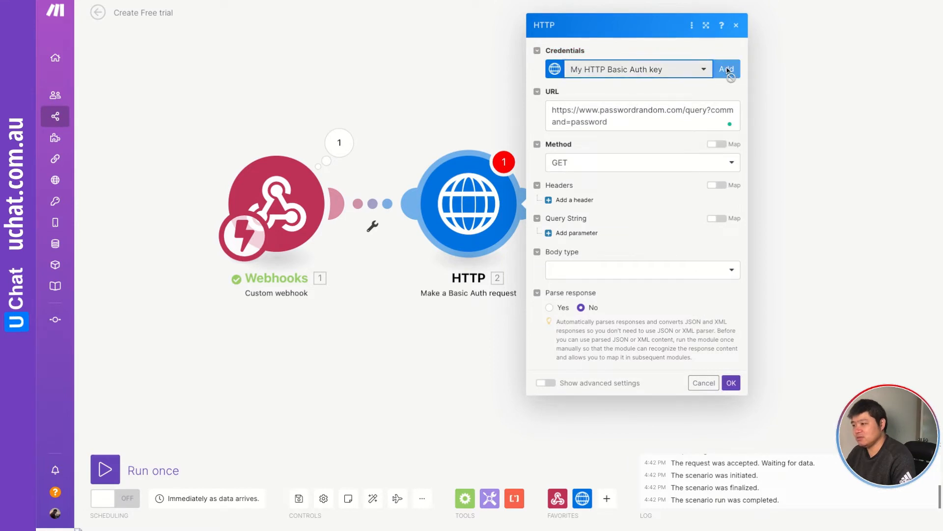
left_click(683, 180)
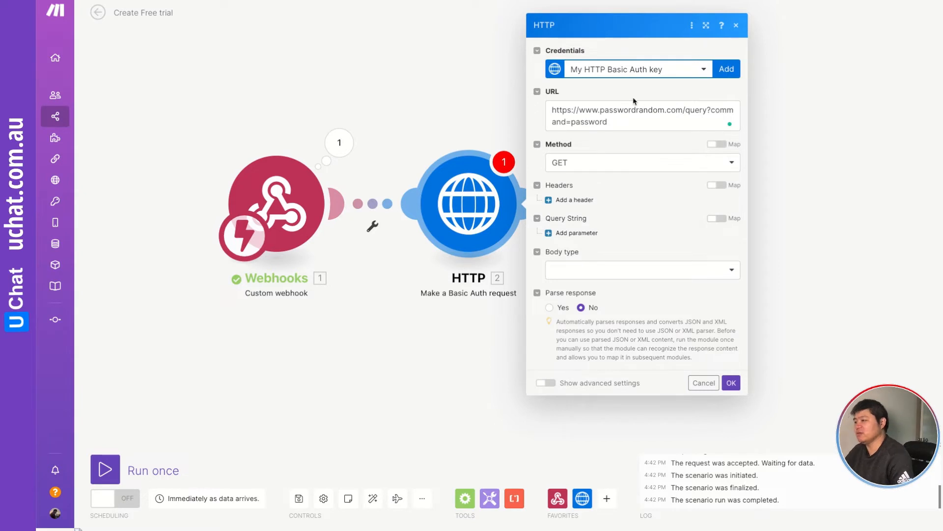
left_click(730, 382)
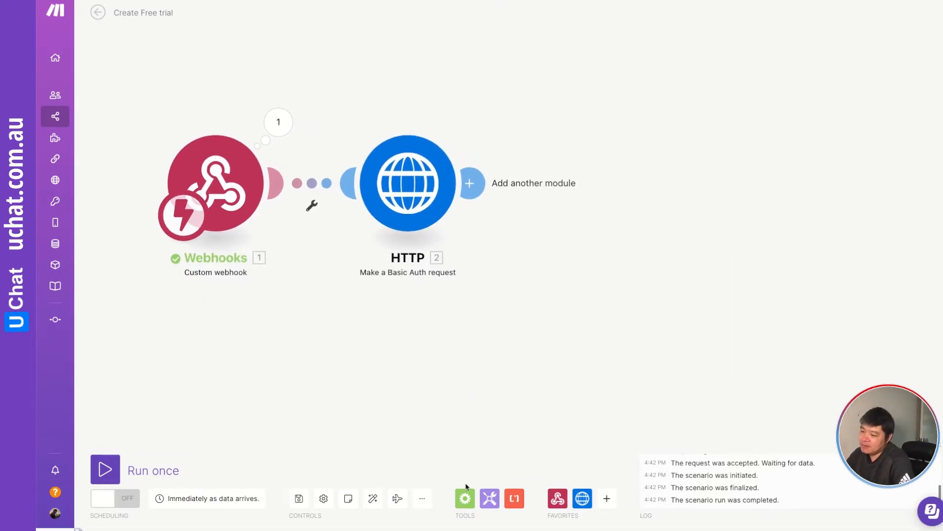
Run the HTTP module on its own and inspect its output.
right_click(412, 182)
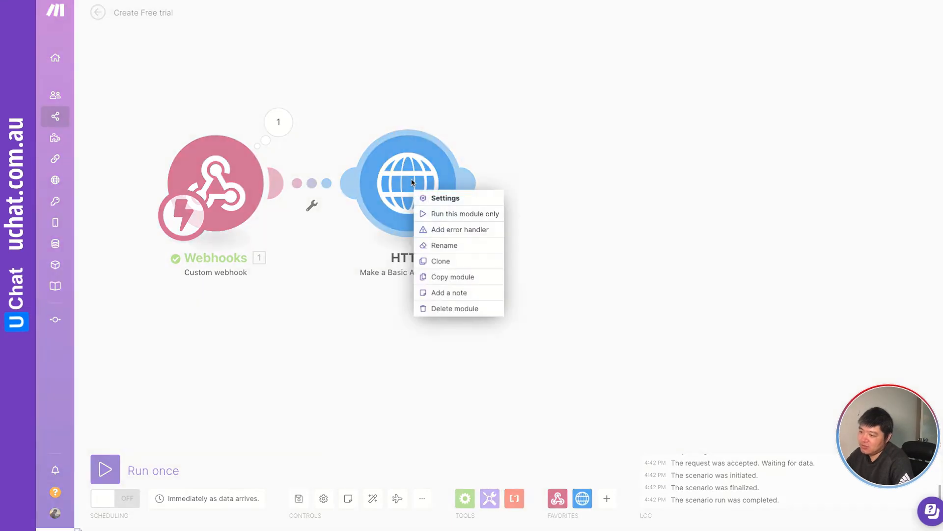
left_click(465, 214)
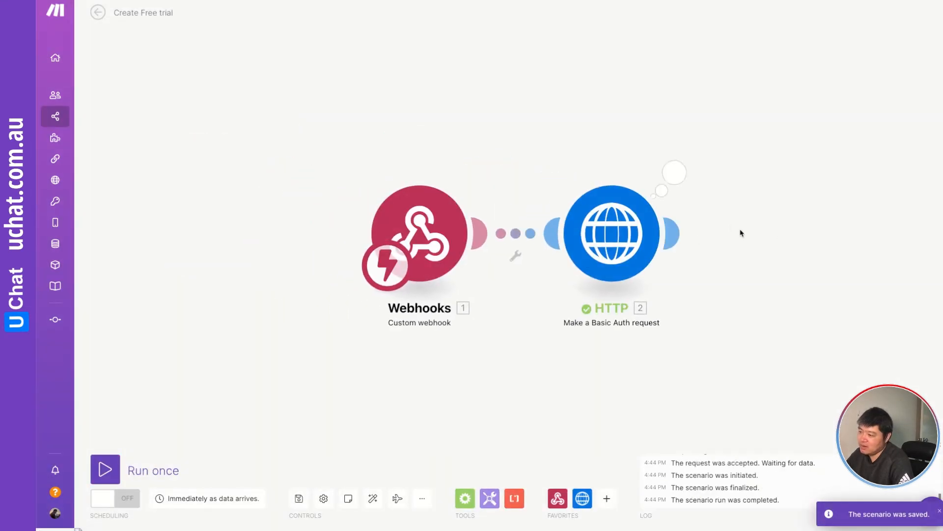
left_click(674, 172)
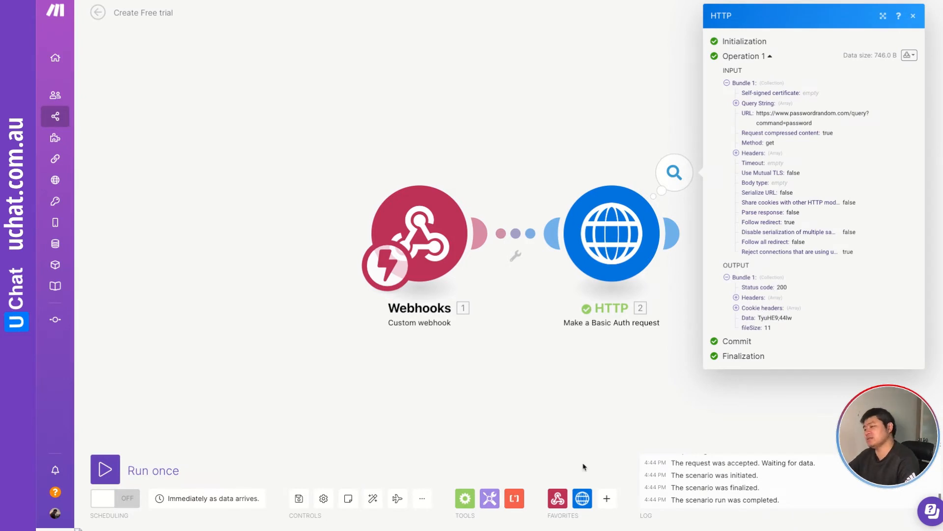
left_click(646, 412)
Add a second HTTP 'Make a Basic Auth request' module after the first one.
left_click_drag(712, 359, 338, 324)
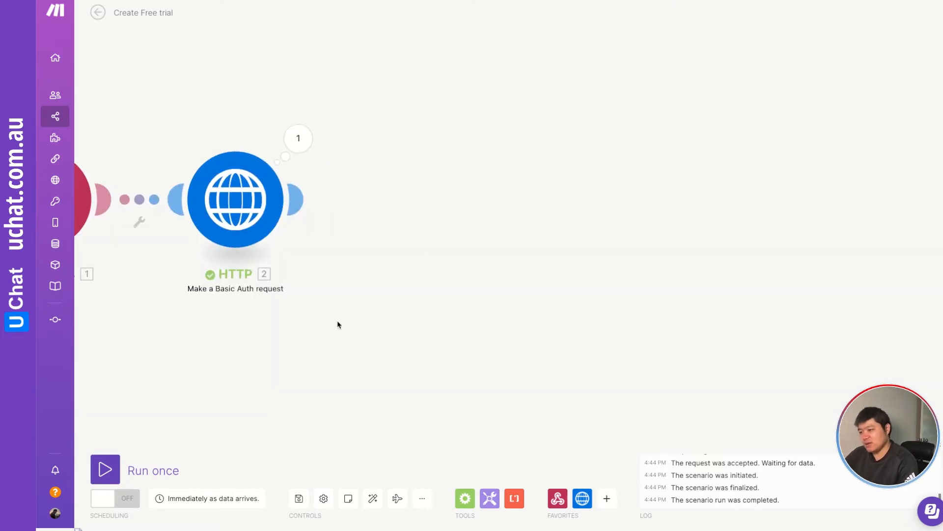
left_click(296, 199)
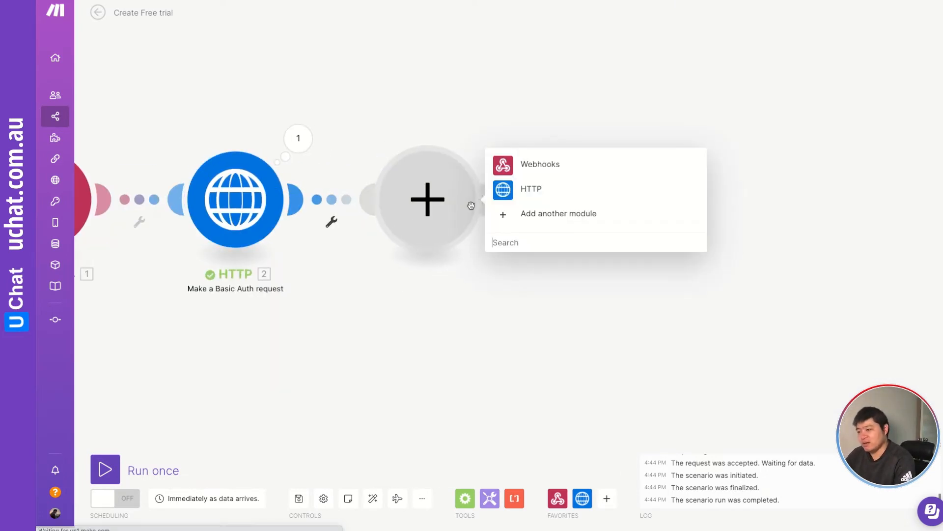
left_click(503, 192)
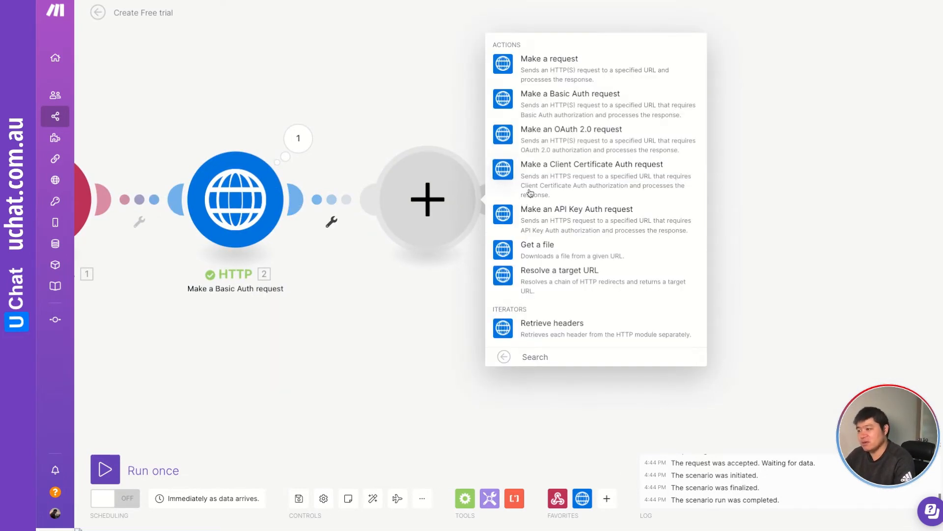
left_click(510, 101)
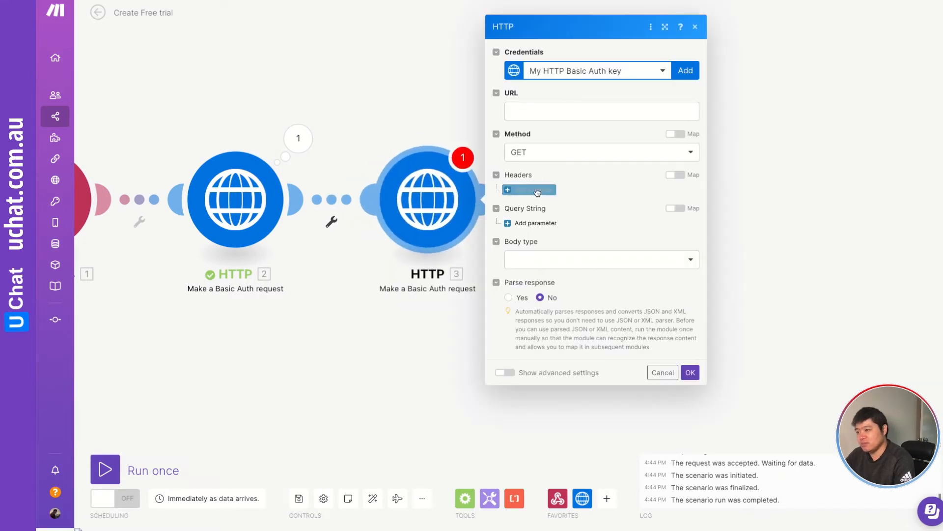
left_click(520, 111)
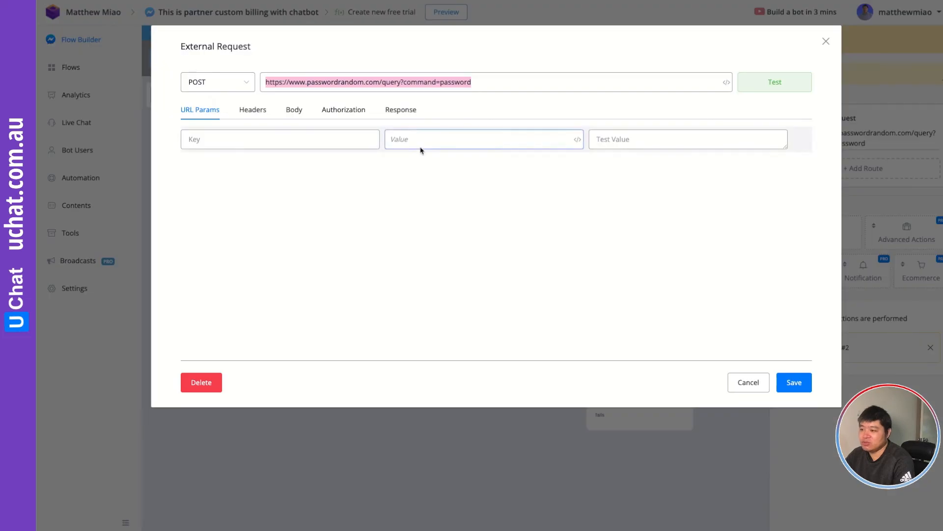
Copy the workspace/create URL from UChat's second external request and paste it into the new HTTP module's URL.
left_click(748, 383)
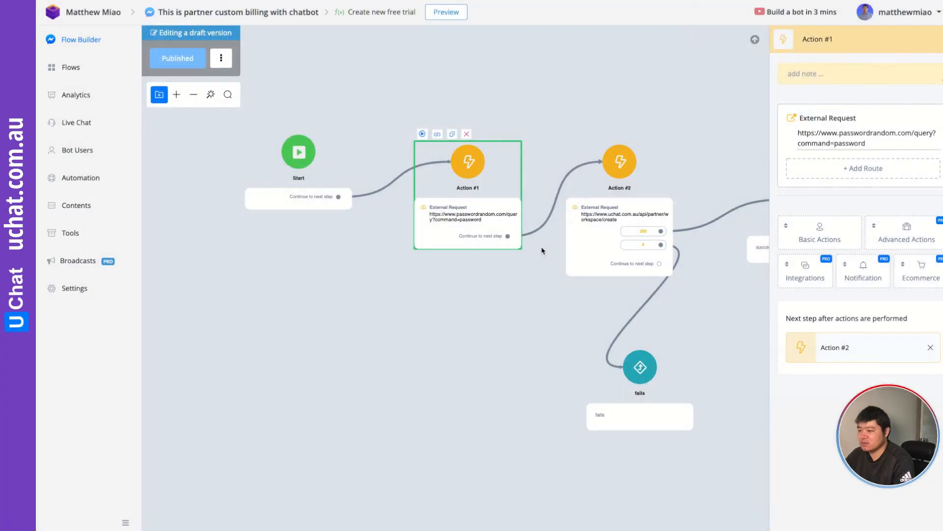
left_click(472, 218)
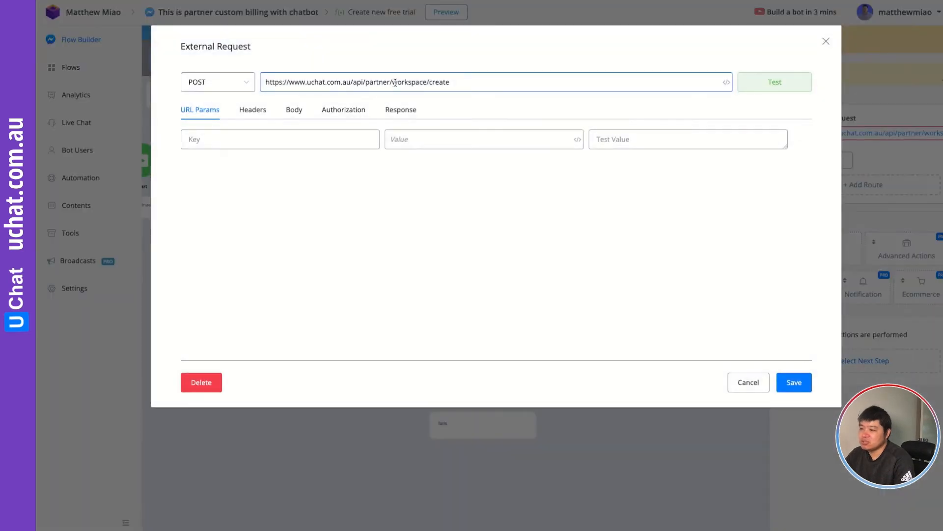
triple_click(396, 82)
key("ctrl+c")
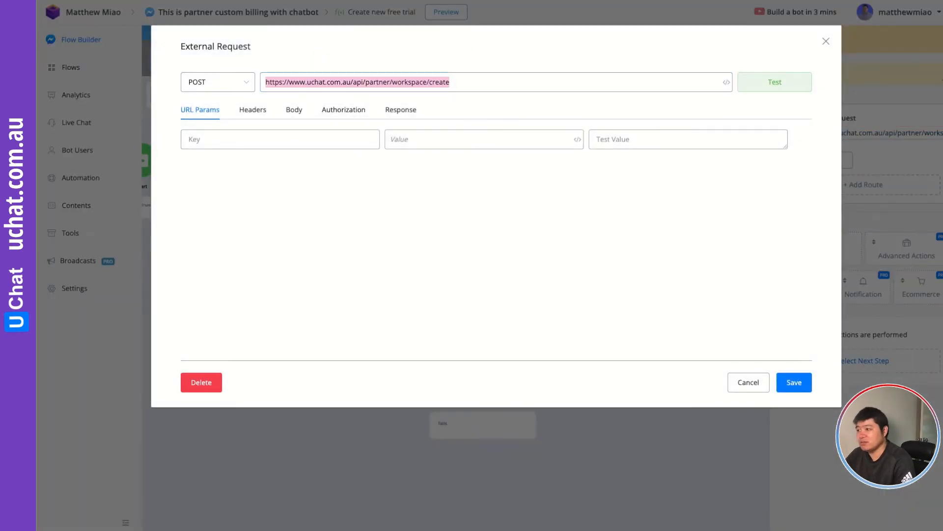
key("alt+Tab")
key("ctrl+v")
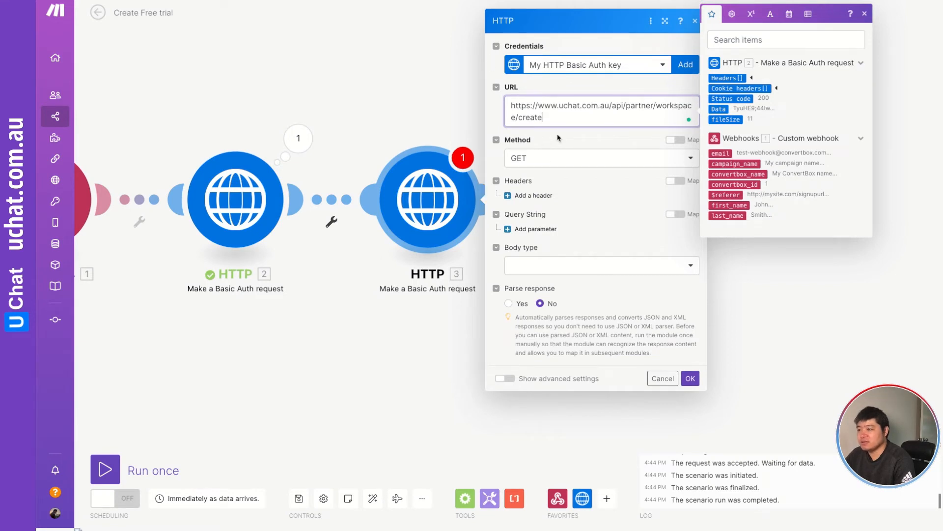
key("alt+Tab")
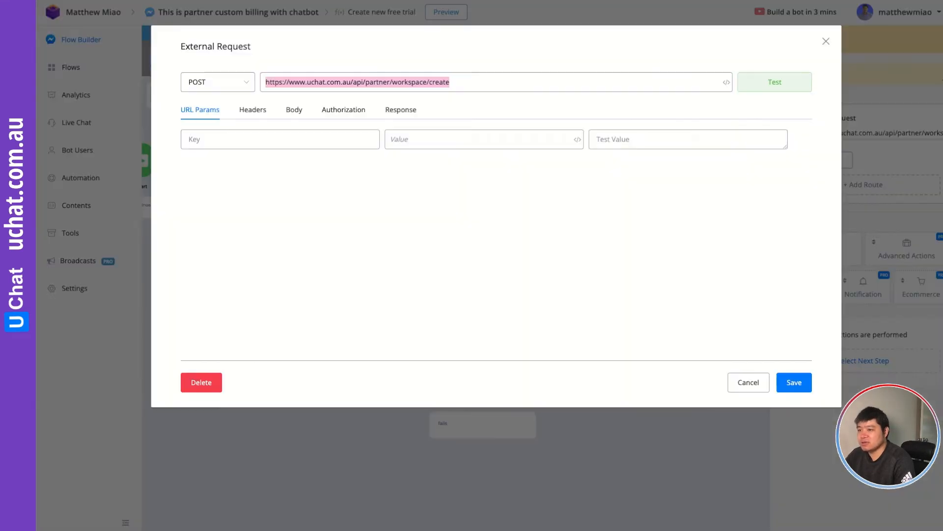
key("alt+Tab")
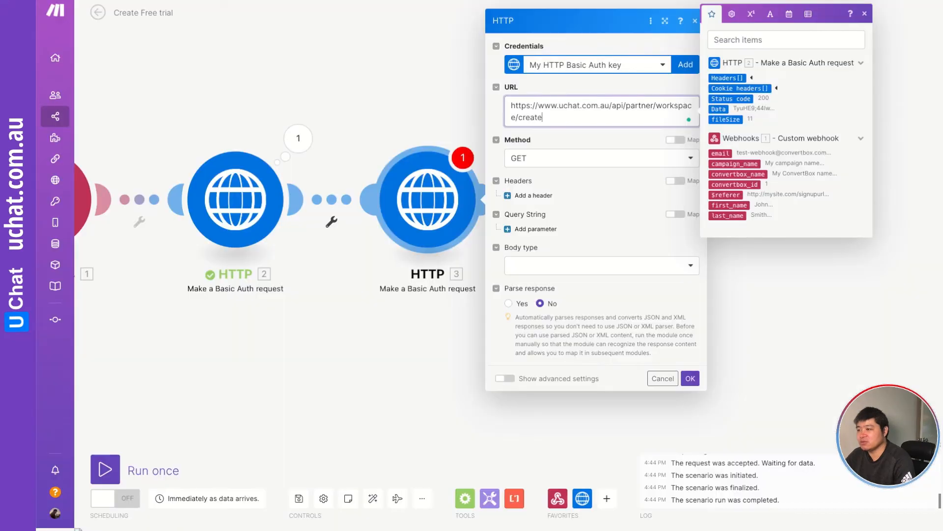
Set the HTTP module's method to POST and add three header items.
left_click(545, 159)
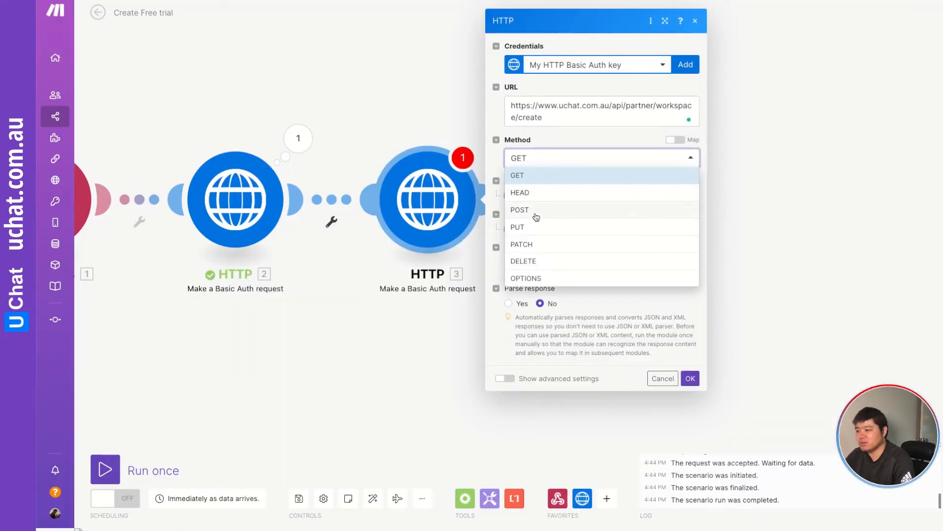
left_click(536, 211)
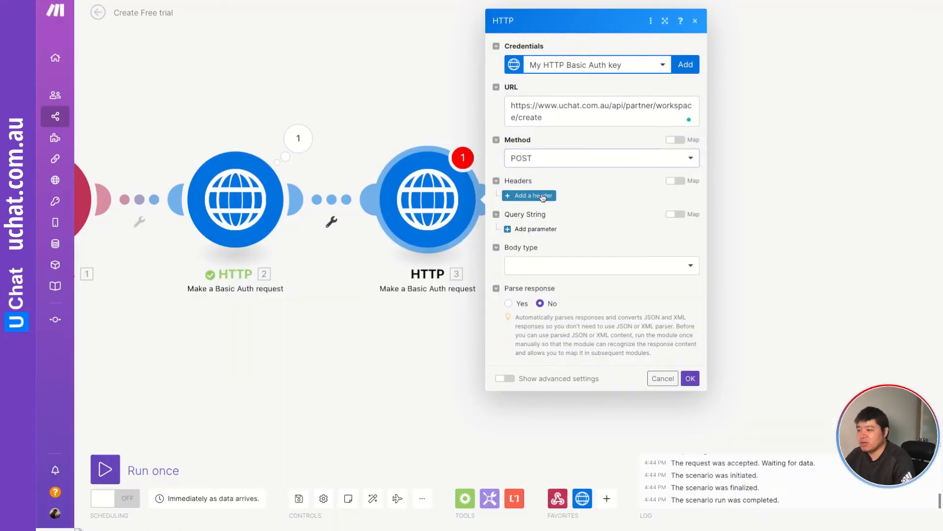
left_click(536, 196)
left_click(534, 295)
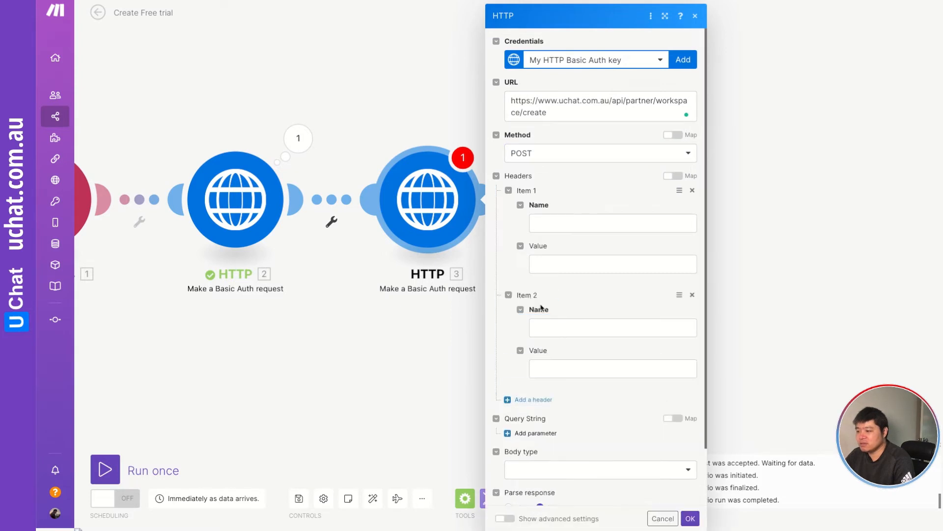
left_click(536, 401)
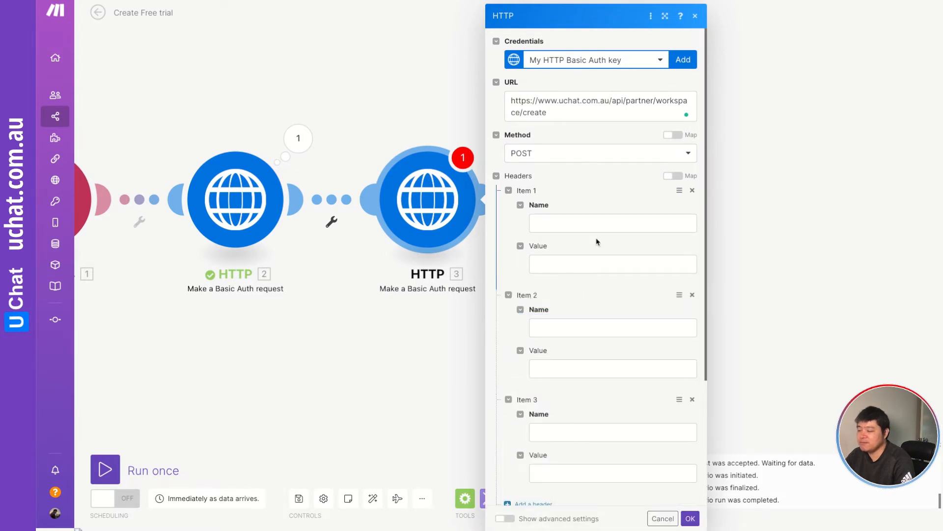
scroll(598, 241, "down", 2)
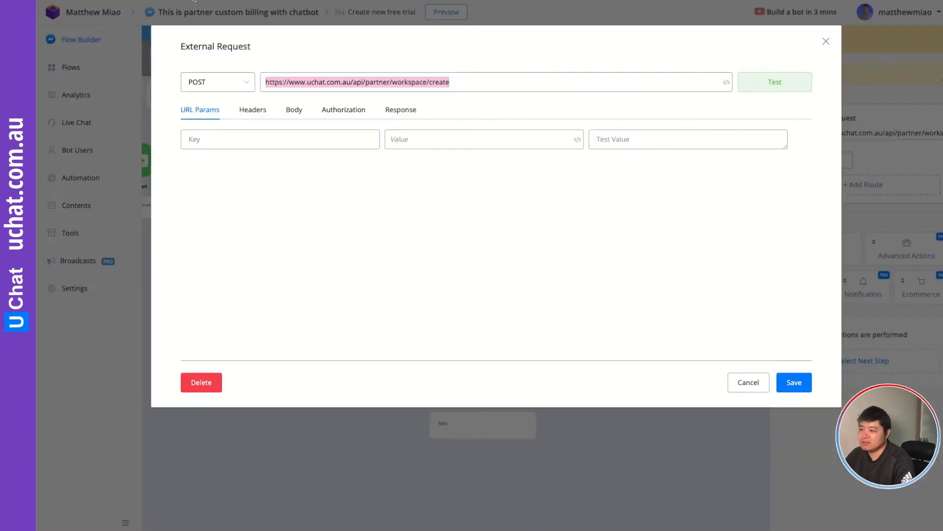
Fill header item 1 with name accept and value application/json, copied from UChat's request headers.
left_click(251, 109)
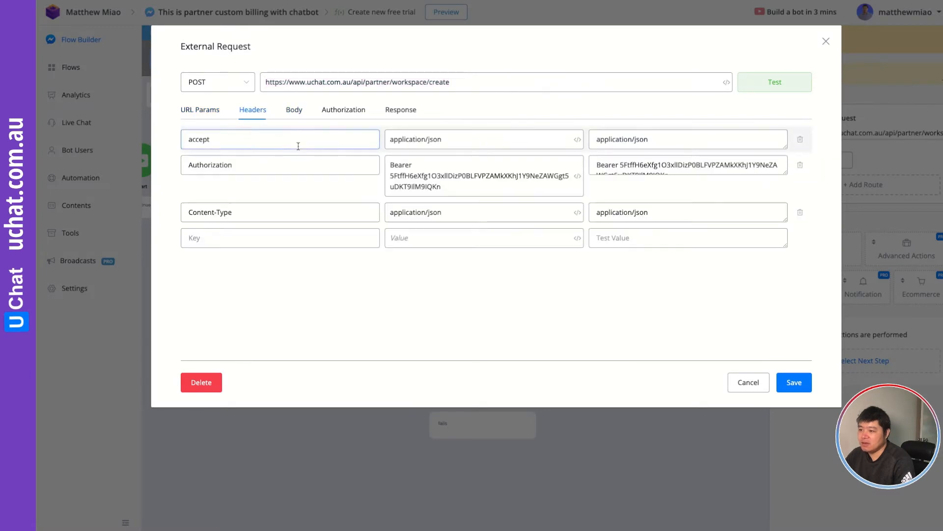
double_click(216, 139)
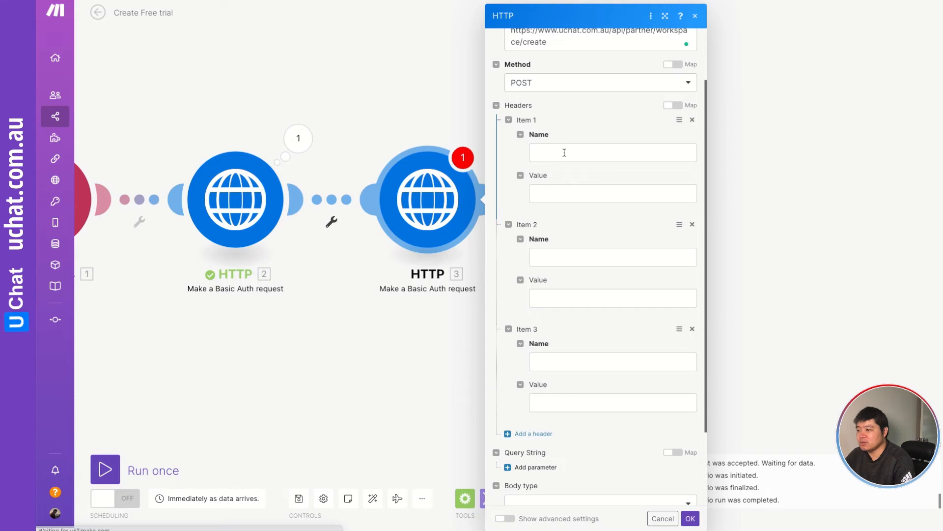
left_click(565, 153)
type("accept")
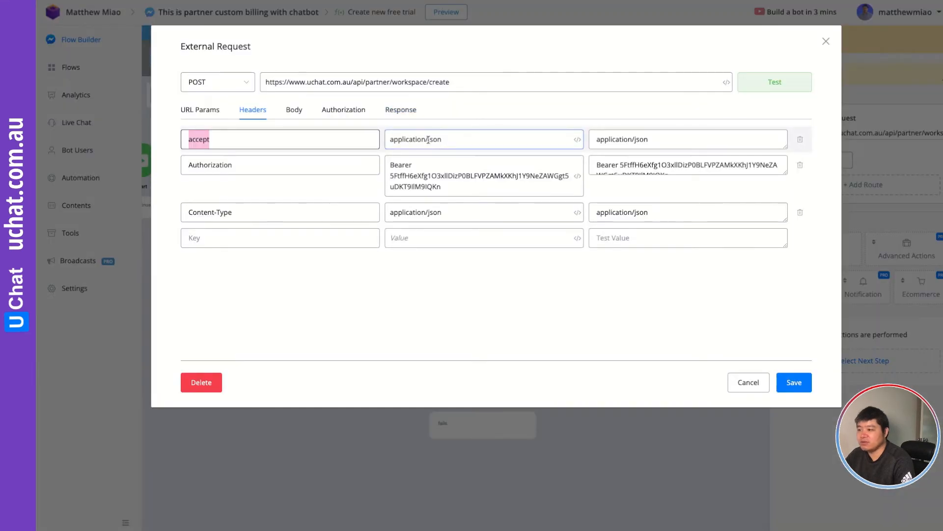
left_click_drag(390, 139, 446, 139)
key("ctrl+c")
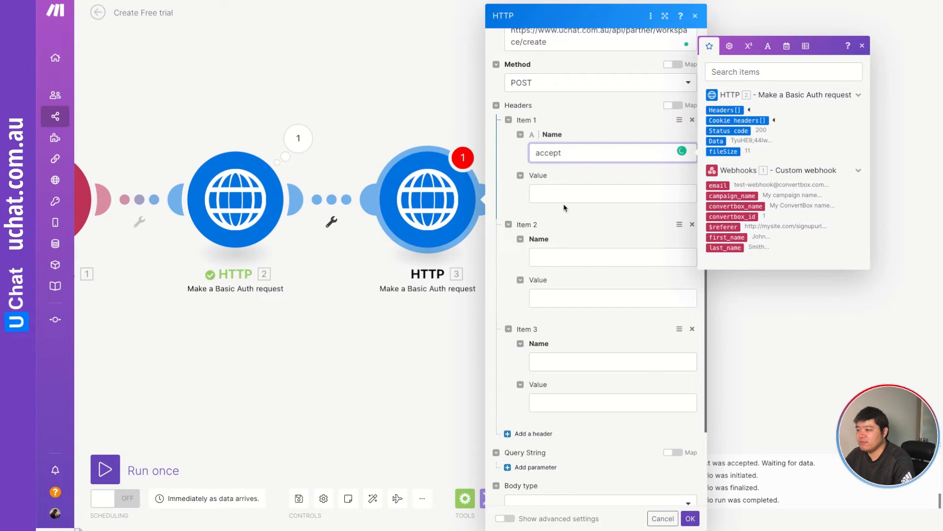
left_click(559, 194)
key("ctrl+v")
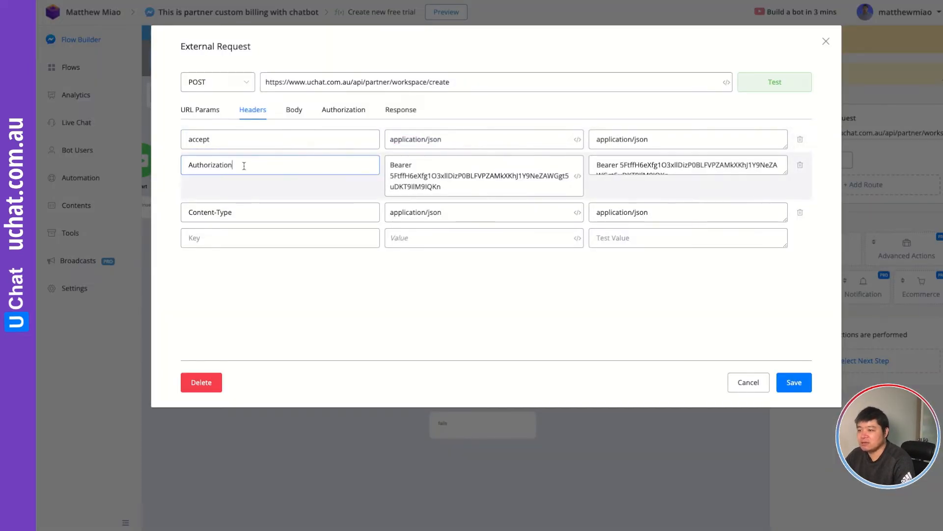
Fill header item 2 with name Authorization and the UChat Bearer API token as its value.
double_click(244, 165)
key("ctrl+c")
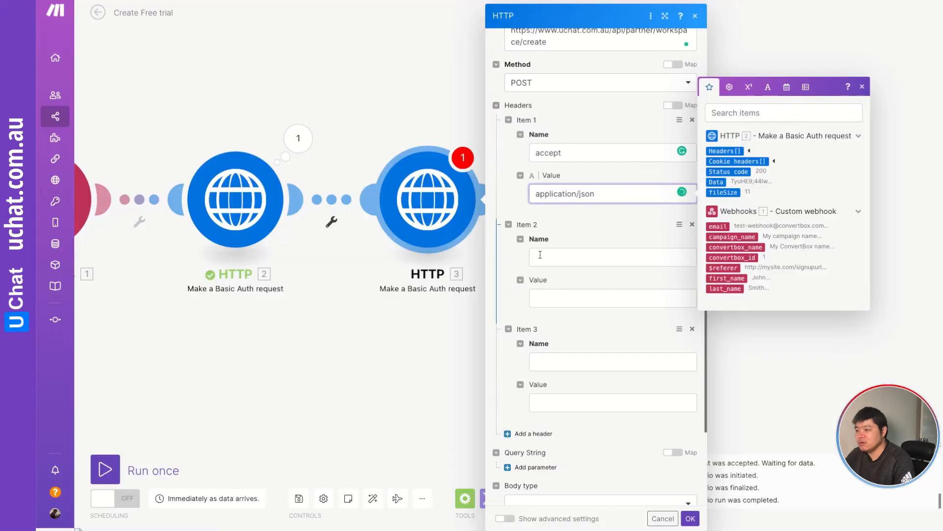
left_click(609, 257)
key("ctrl+v")
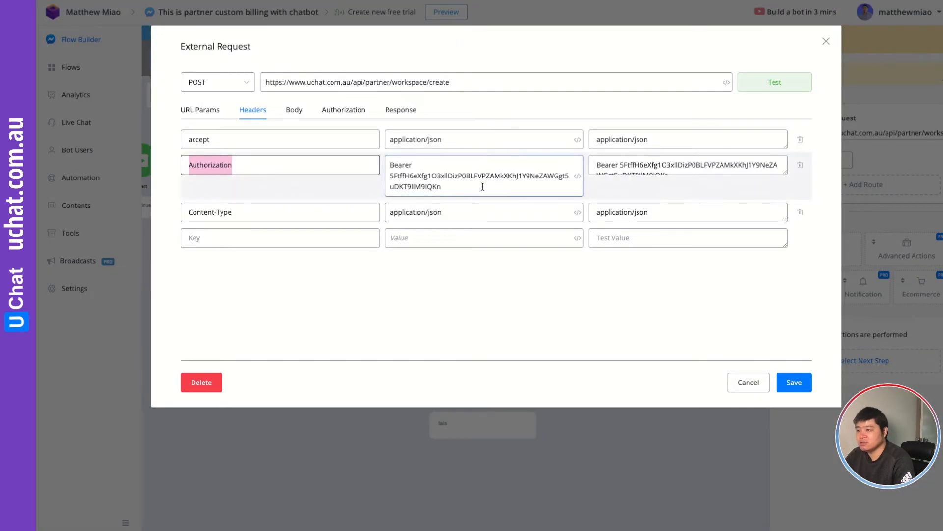
triple_click(481, 185)
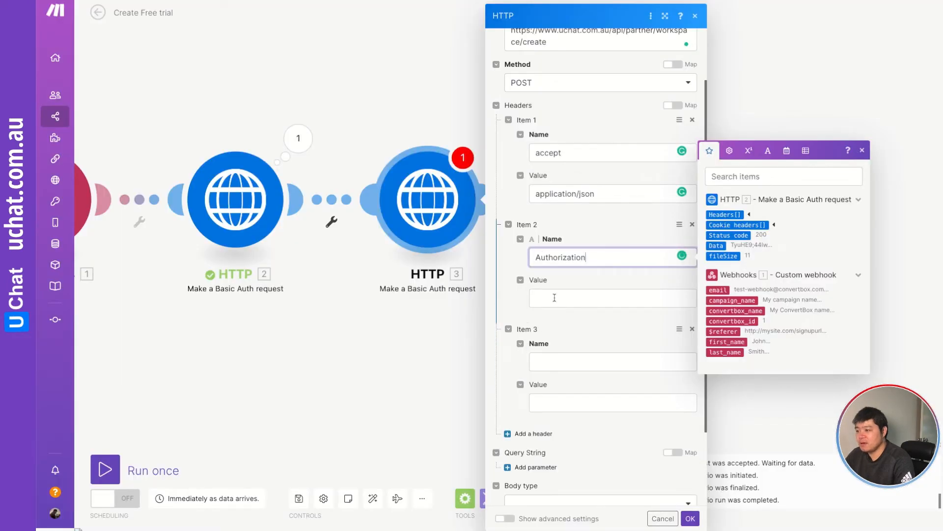
left_click(554, 298)
key("ctrl+v")
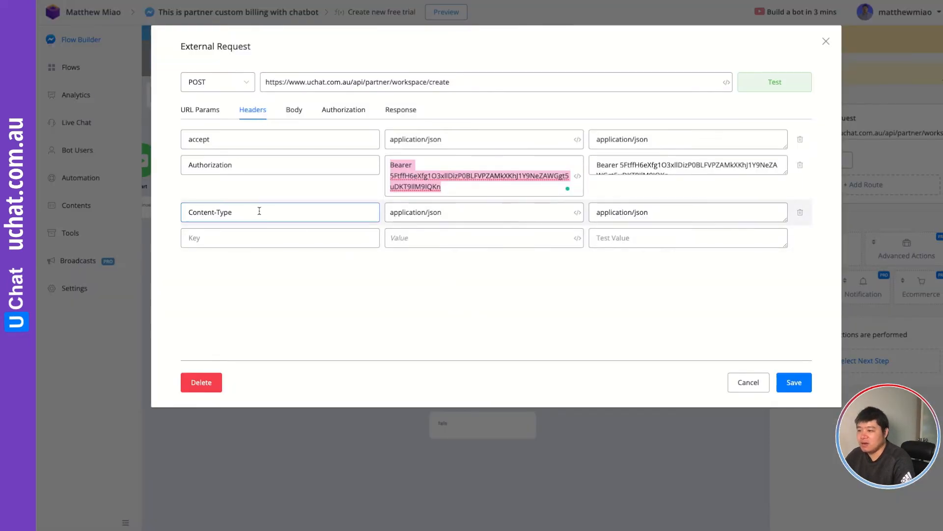
Fill header item 3 with name Content-Type and value application/json.
triple_click(260, 212)
key("ctrl+c")
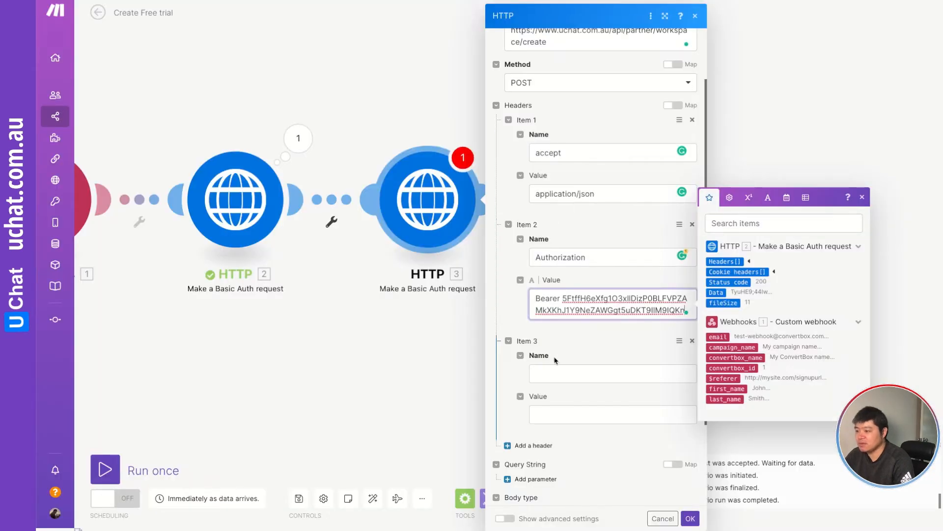
left_click(554, 373)
key("ctrl+v")
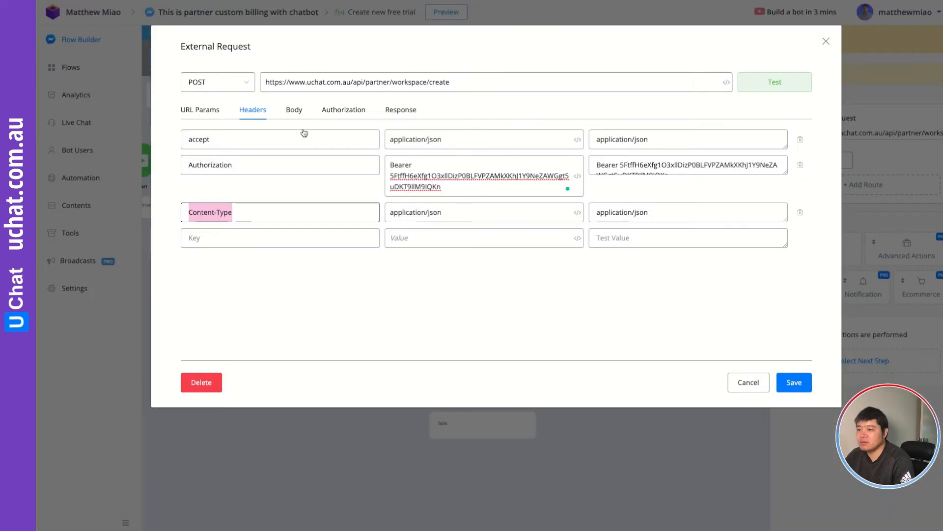
left_click(444, 212)
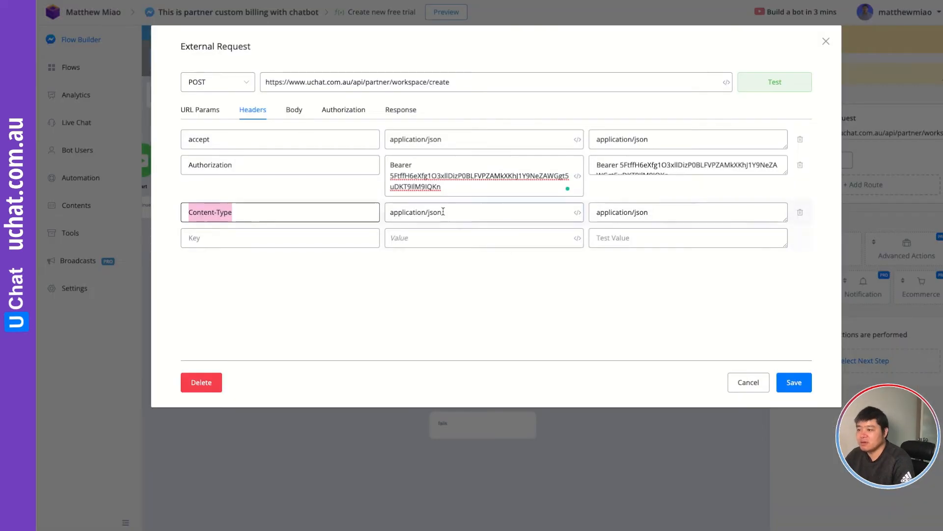
key("ctrl+a")
key("ctrl+c")
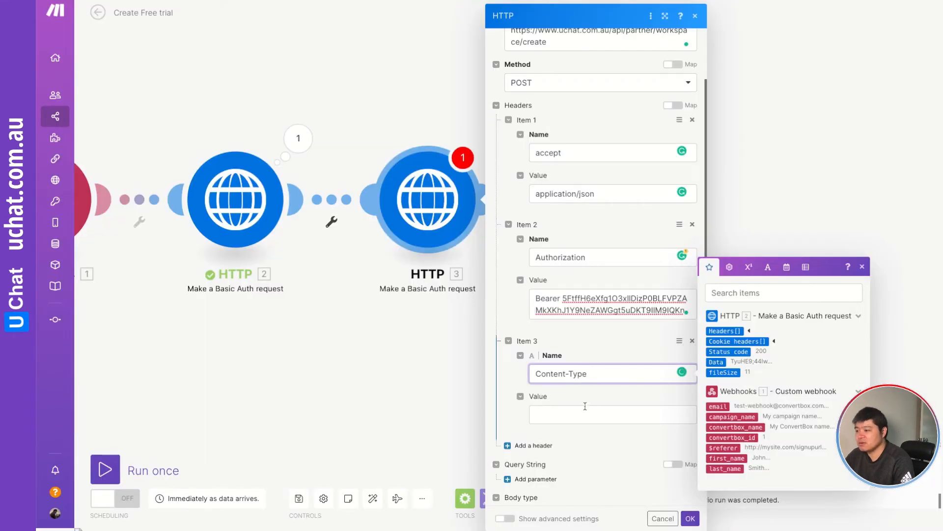
left_click(580, 414)
key("ctrl+v")
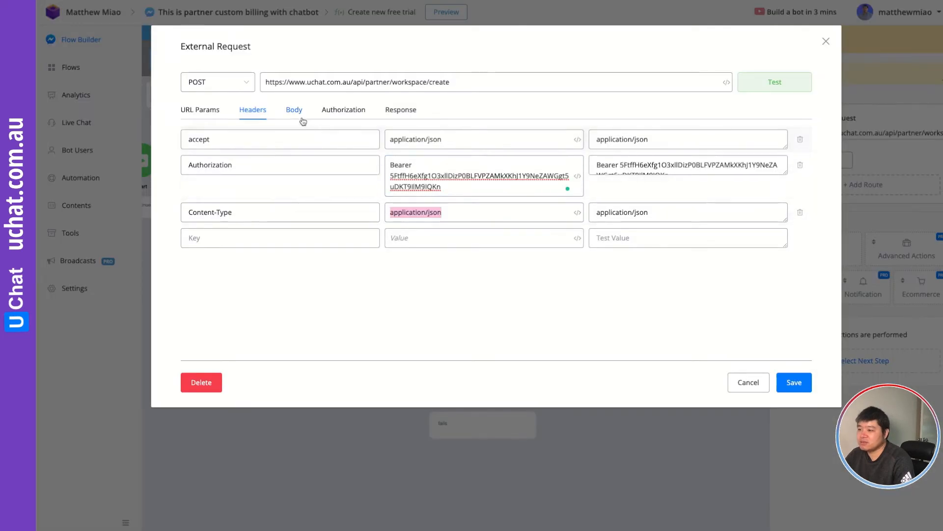
Copy the JSON request body from UChat's Body tab, paste it into JSON Formatter and process it.
left_click(294, 110)
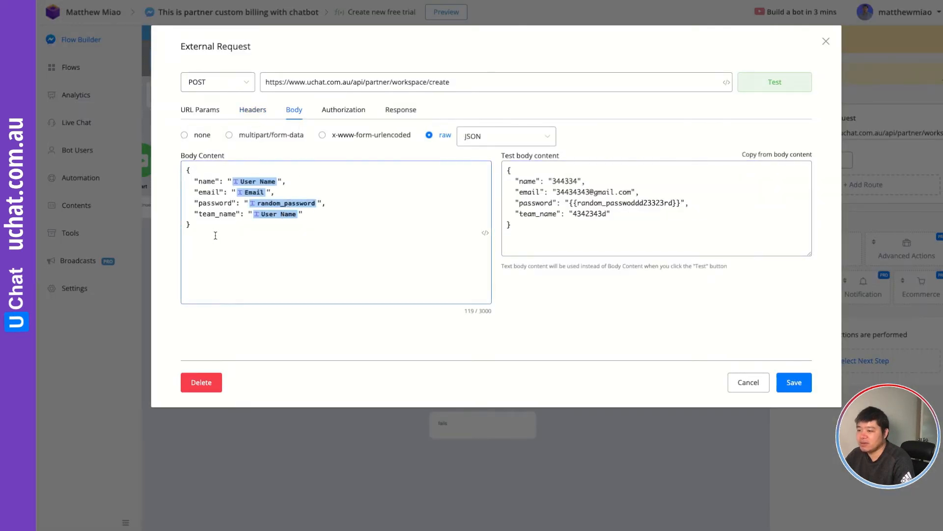
left_click_drag(215, 235, 164, 148)
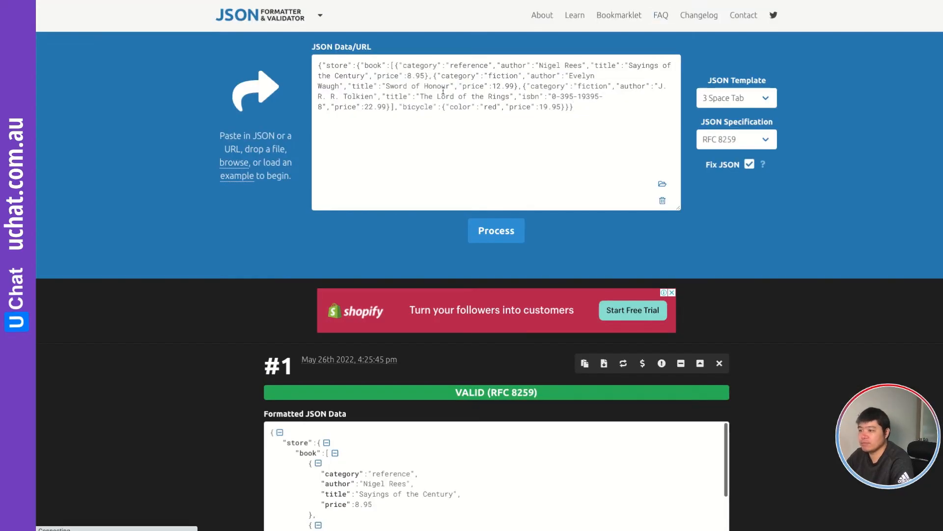
triple_click(444, 91)
key("ctrl+v")
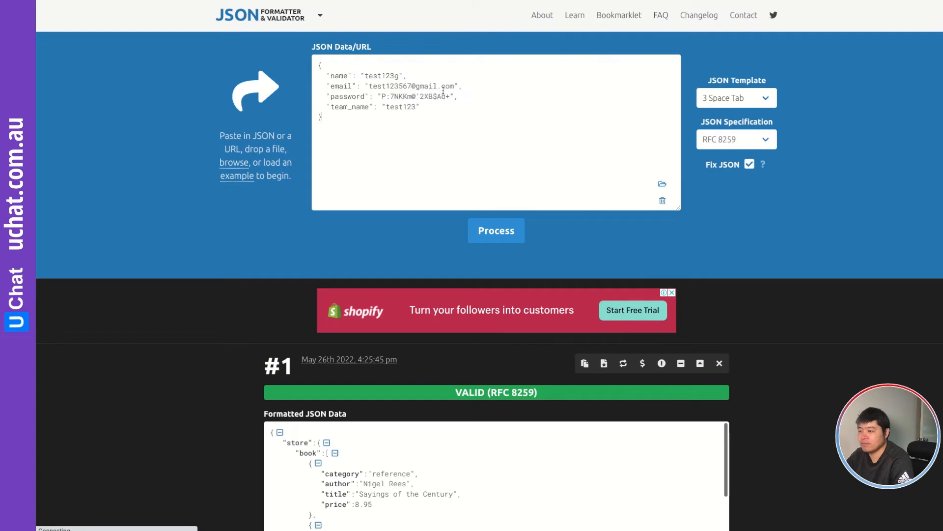
left_click(489, 234)
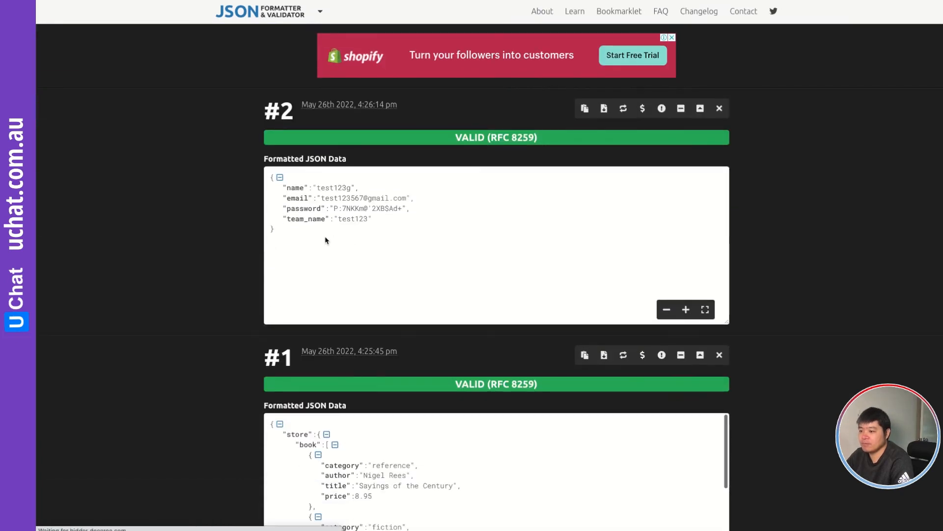
scroll(359, 237, "up", 3)
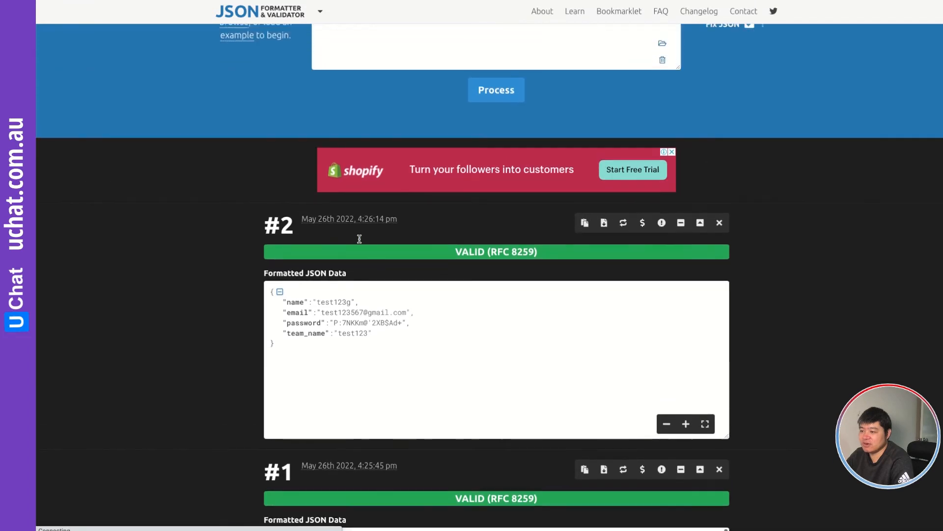
scroll(360, 238, "up", 3)
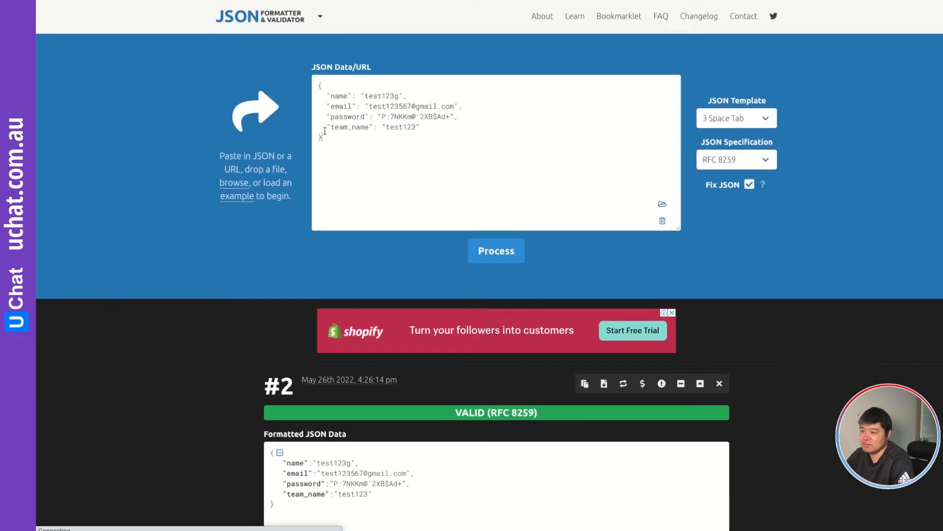
Replace the HTTP module's request content with the formatted JSON body and confirm the module.
left_click_drag(325, 131, 309, 89)
key("ctrl+c")
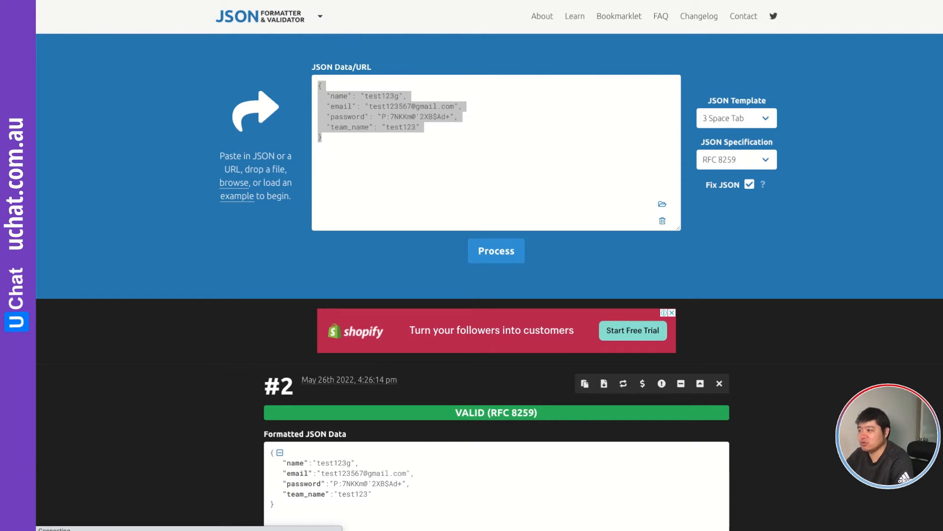
key("ctrl+Tab")
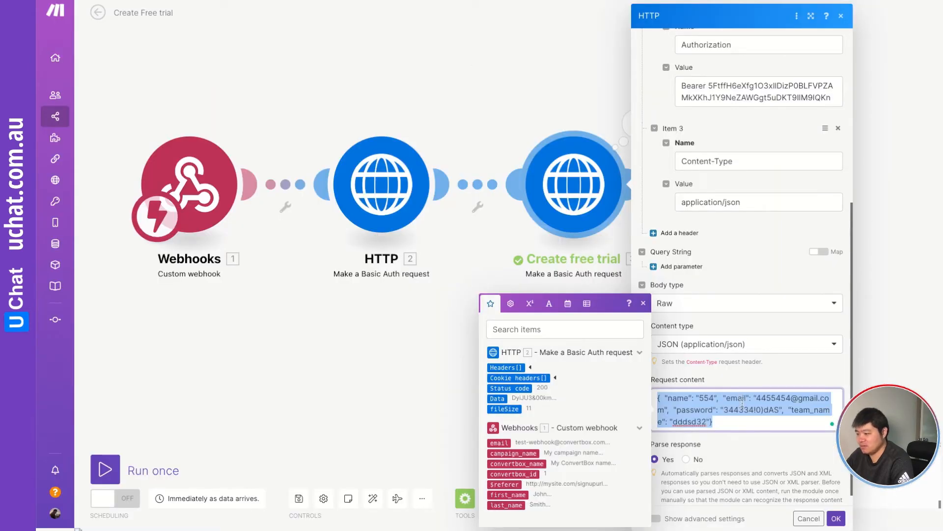
key("BackSpace")
key("ctrl+v")
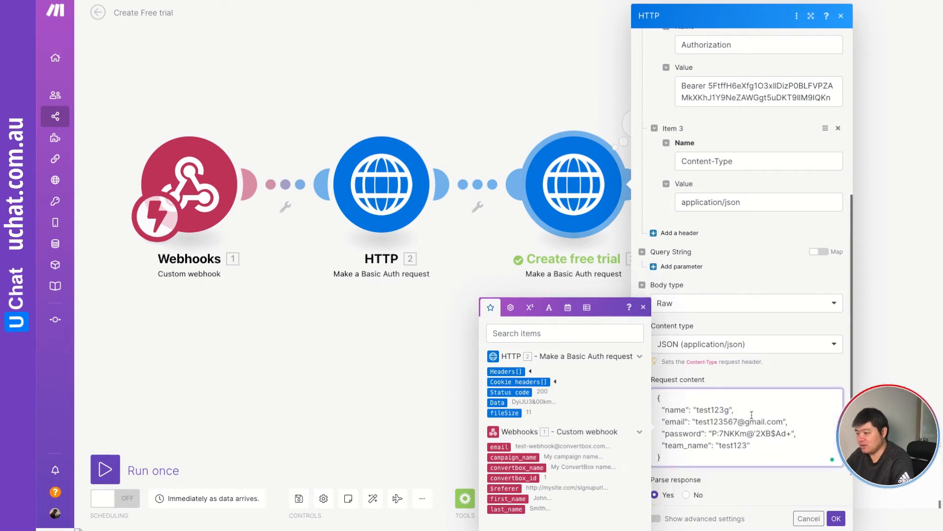
left_click(764, 493)
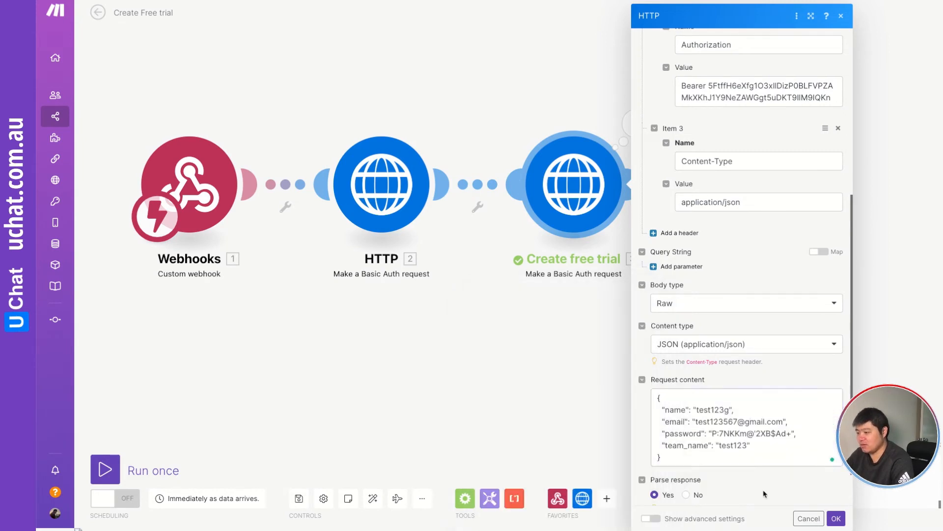
Save the HTTP module, run only the Create free trial module, and expand its output data, errors and email entries.
left_click(835, 518)
right_click(586, 190)
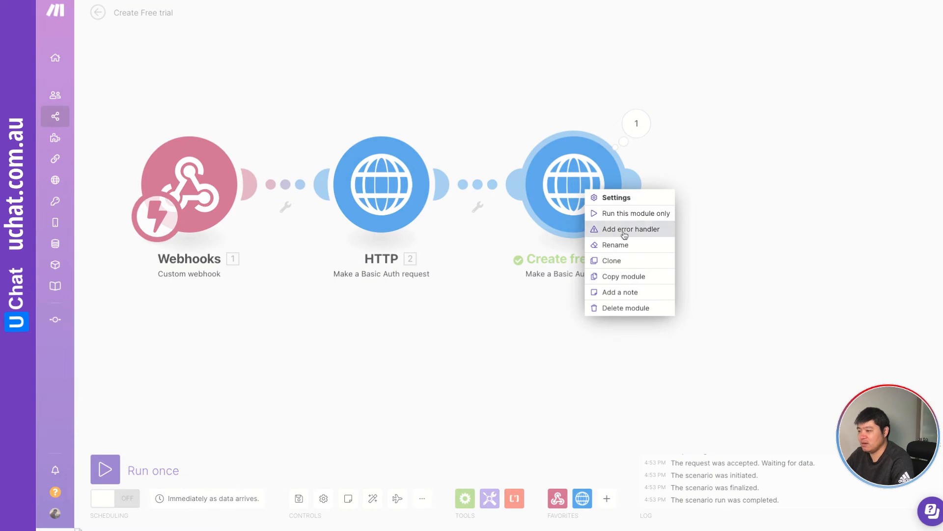
left_click(623, 214)
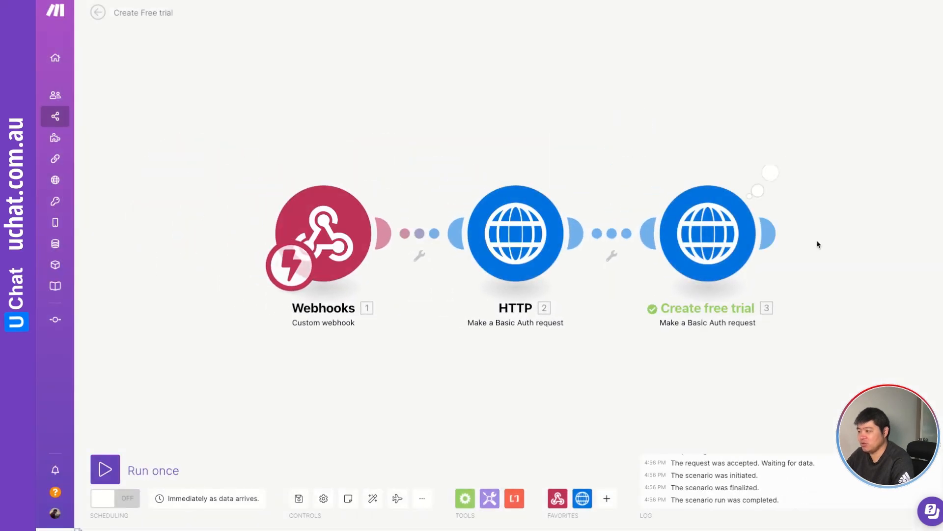
left_click(770, 173)
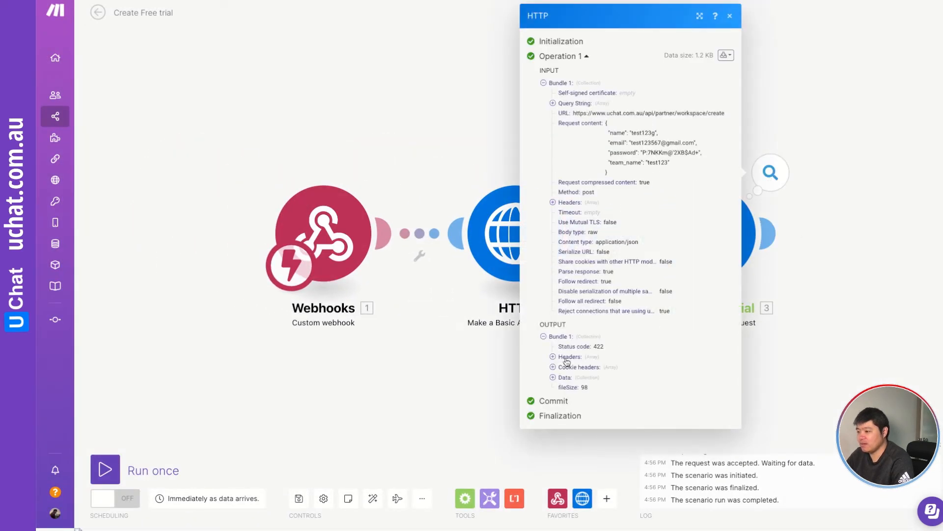
left_click(554, 377)
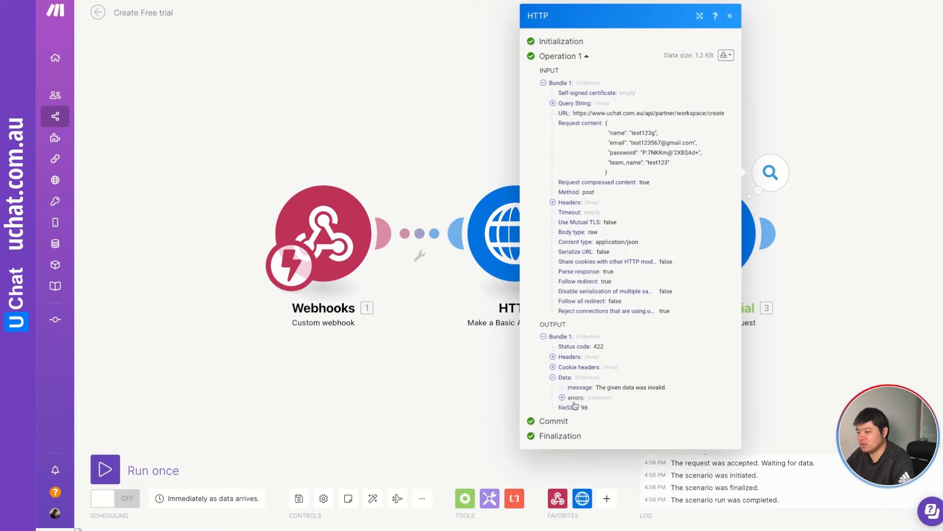
left_click(564, 398)
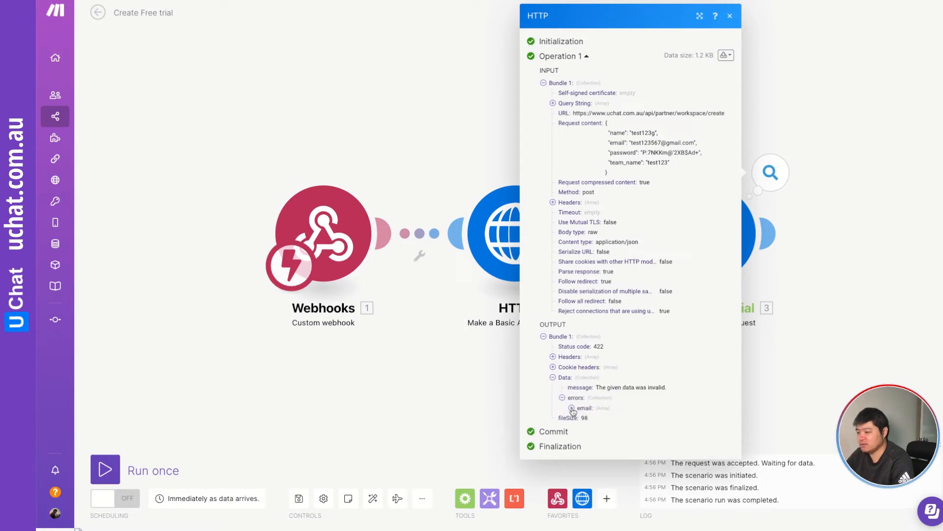
left_click(572, 408)
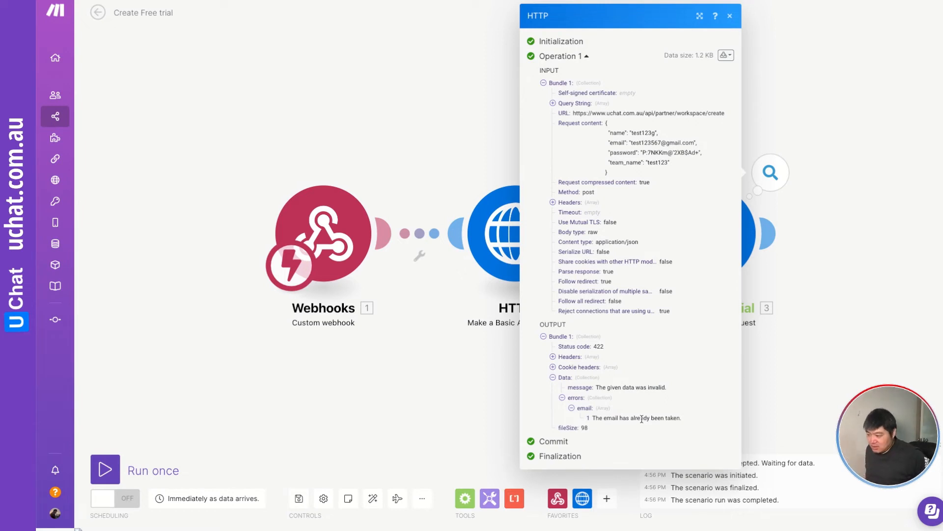
Change the email address in the Create free trial request content to a new test address and save the module.
left_click(833, 305)
left_click(706, 190)
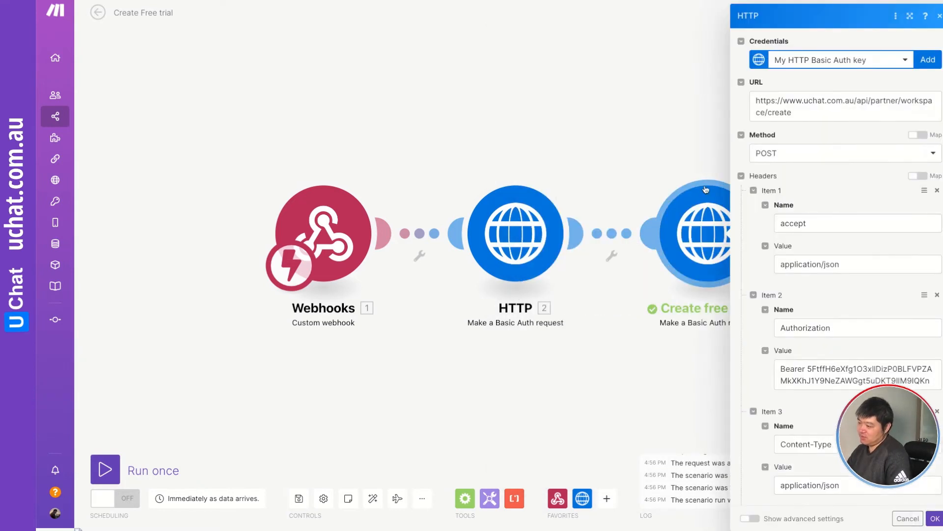
scroll(836, 265, "down", 6)
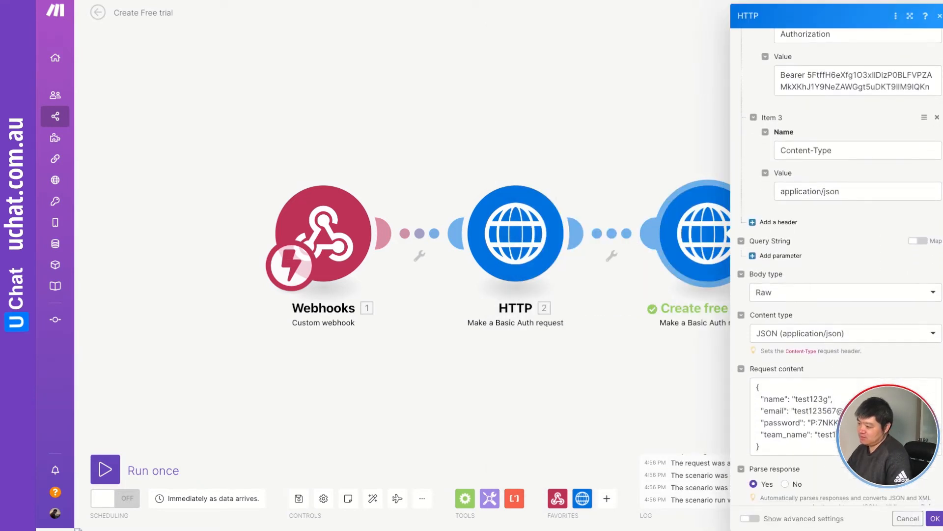
left_click(837, 409)
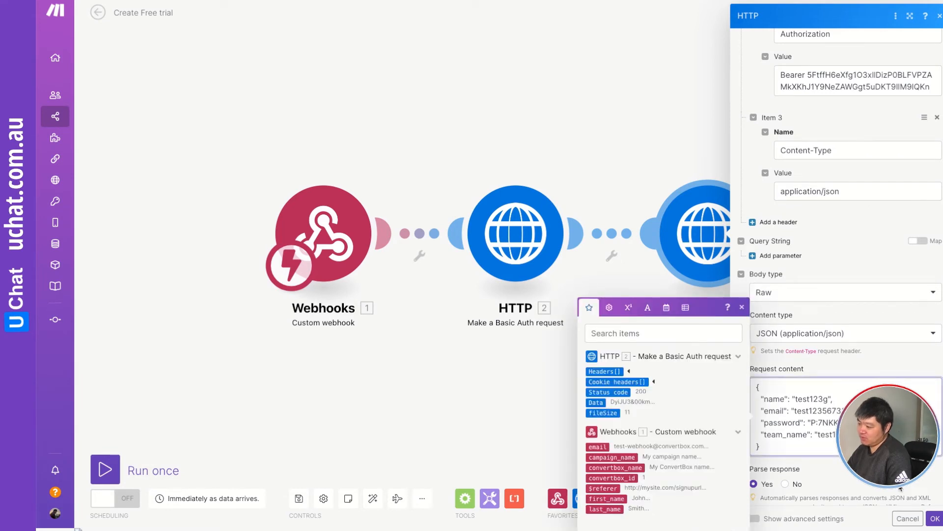
left_click(935, 517)
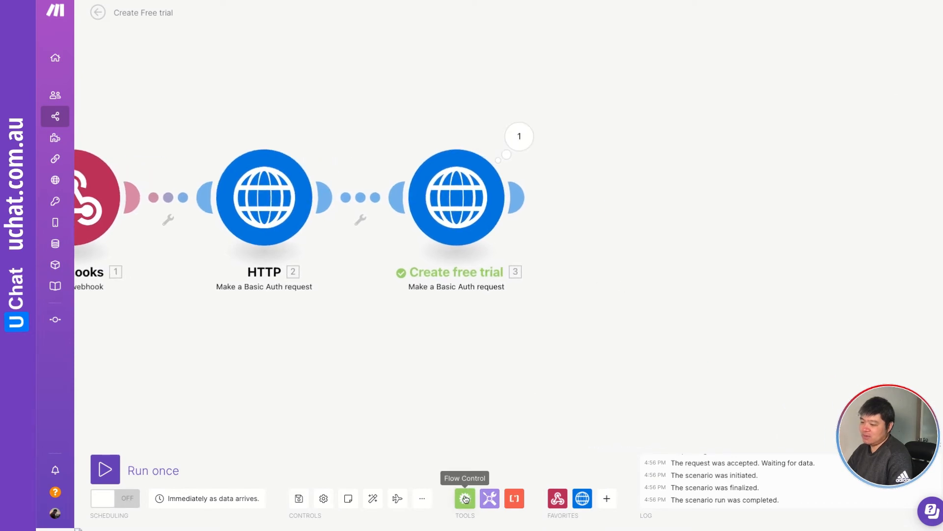
Add a Router from Flow Control after the Create free trial module.
left_click(467, 494)
left_click(493, 303)
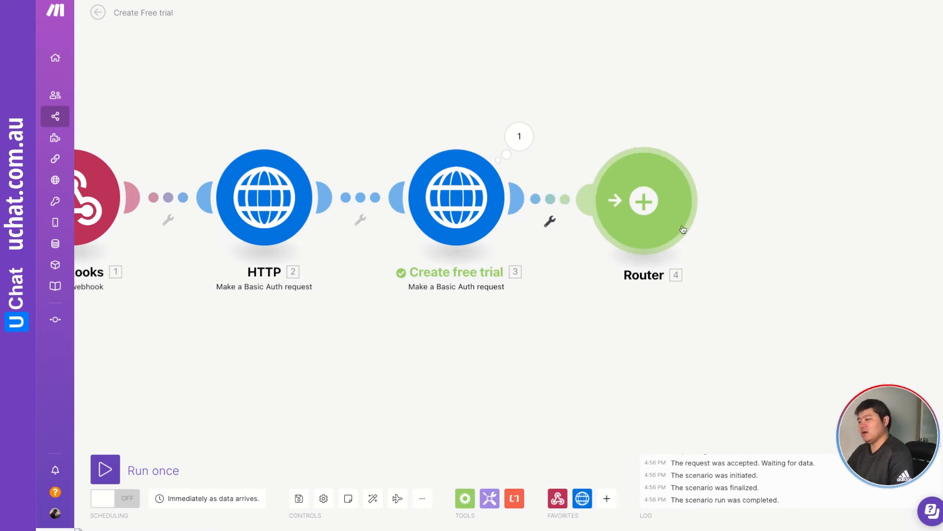
left_click_drag(749, 218, 687, 226)
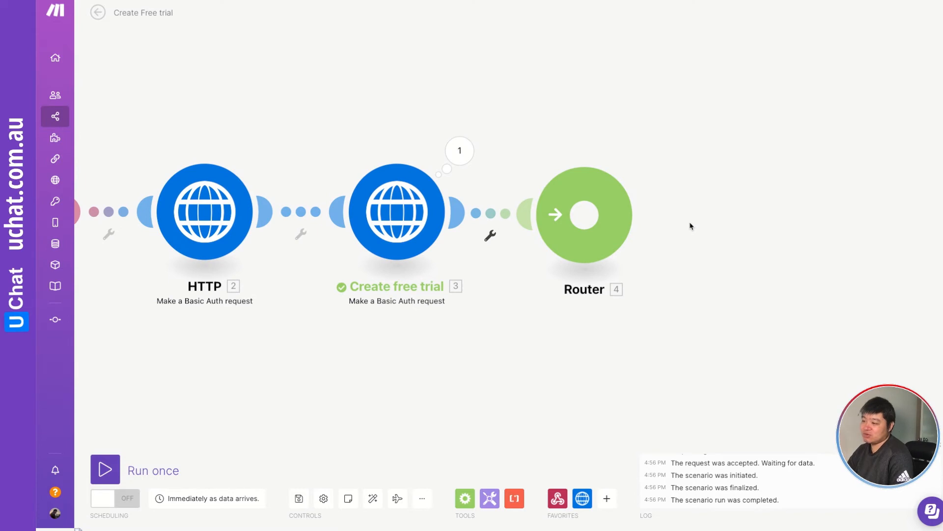
Run the scenario again and expand the Create free trial output data.
right_click(407, 198)
left_click(449, 229)
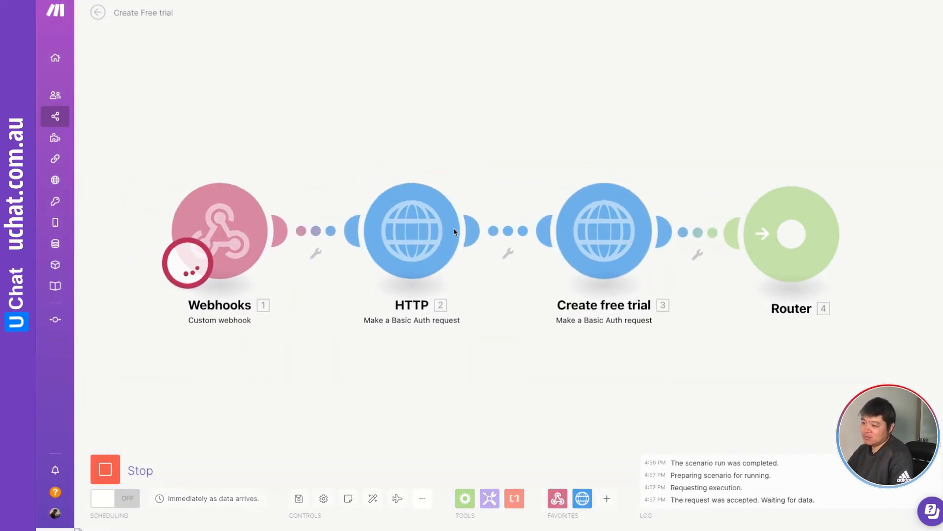
left_click(676, 170)
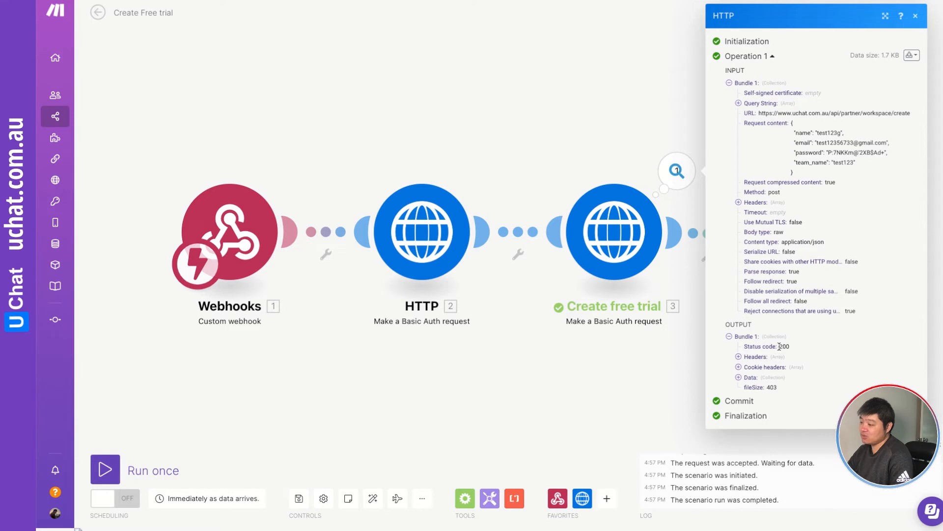
left_click(741, 378)
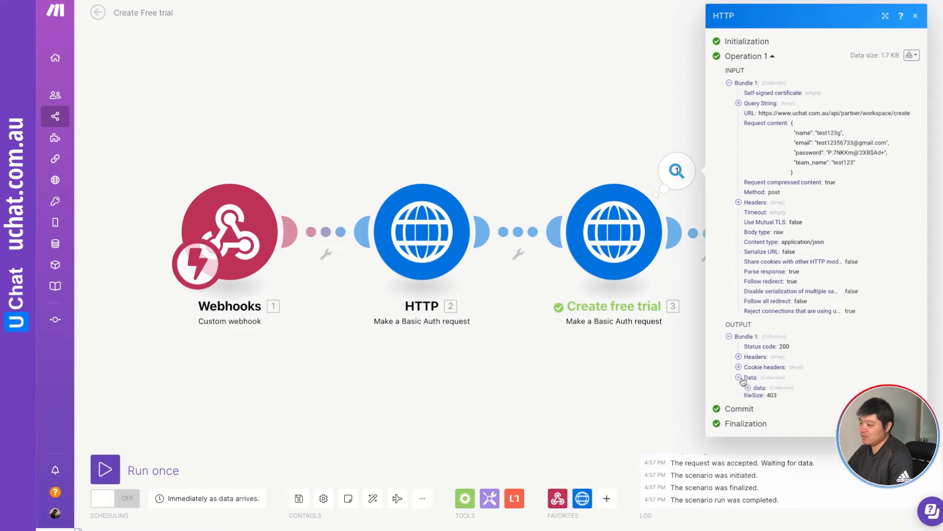
left_click(748, 388)
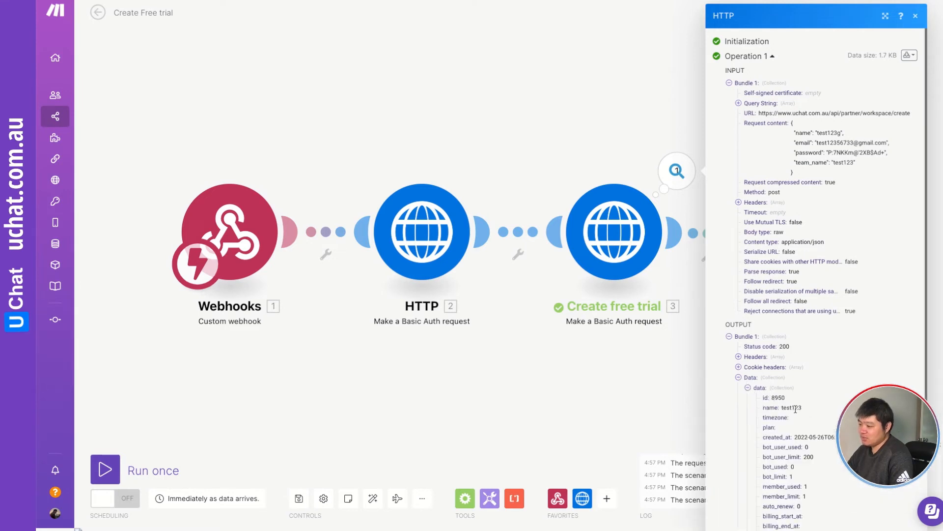
scroll(828, 434, "down", 5)
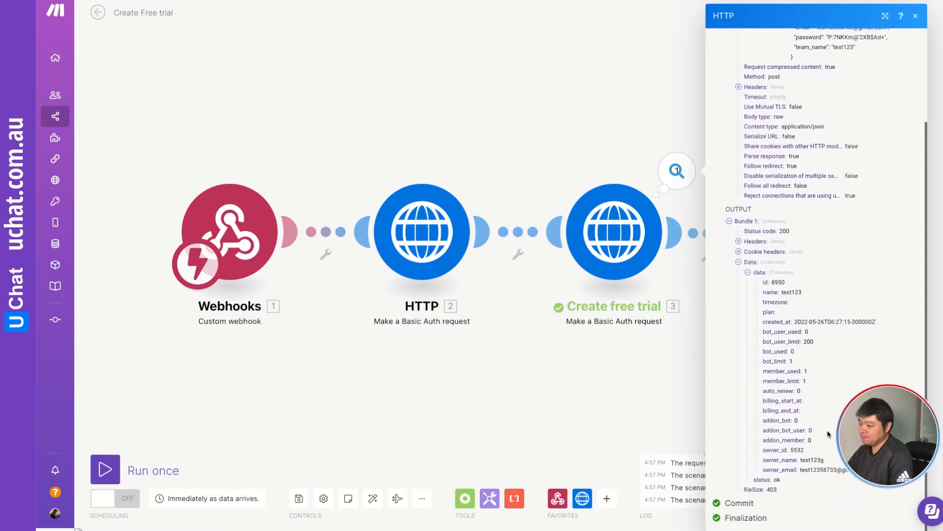
Create the router's routes and give the upper route a filter labelled succcess: Create free trial Status code equal to 200.
left_click(661, 390)
left_click_drag(737, 369, 558, 351)
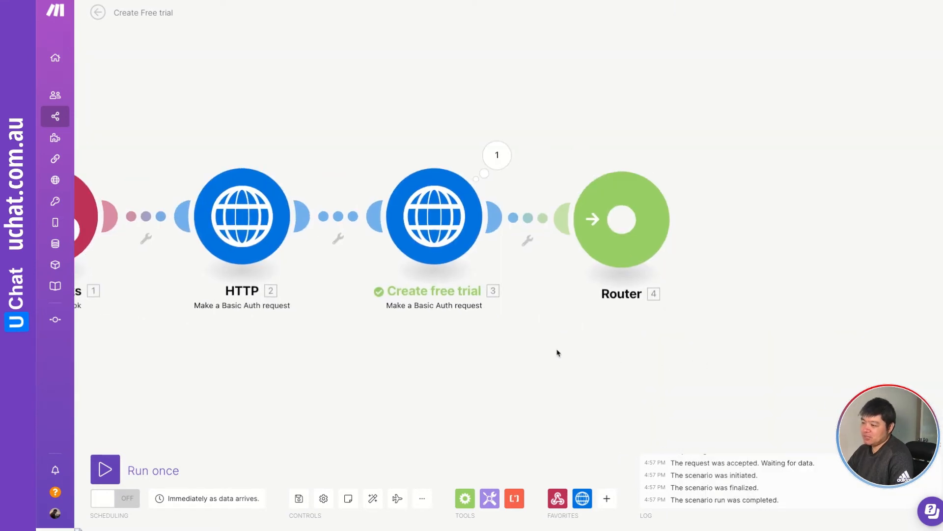
left_click_drag(660, 338, 594, 344)
left_click_drag(651, 248, 602, 286)
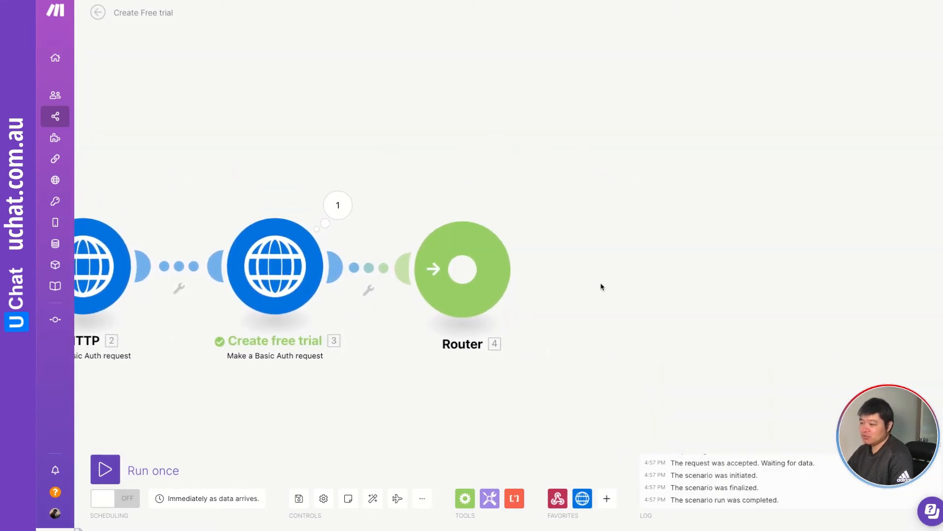
left_click(494, 257)
left_click(558, 222)
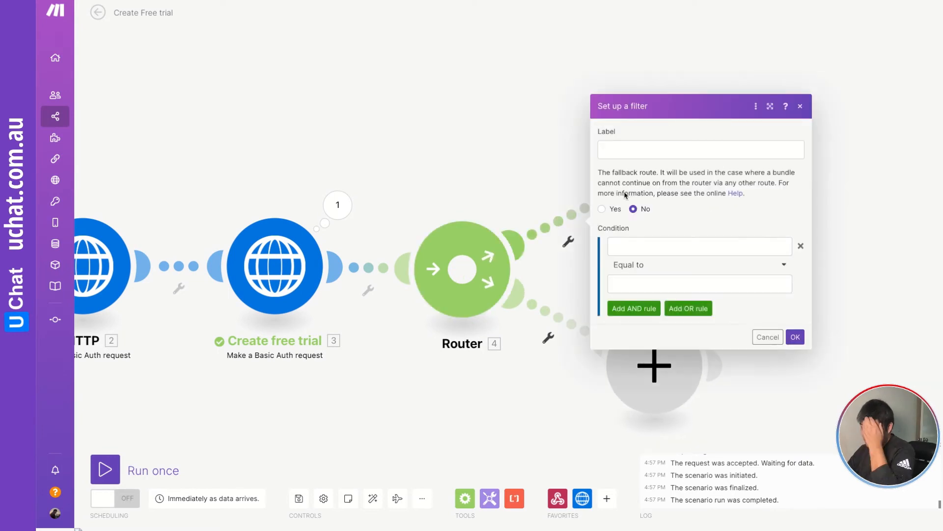
left_click(621, 144)
type("succce")
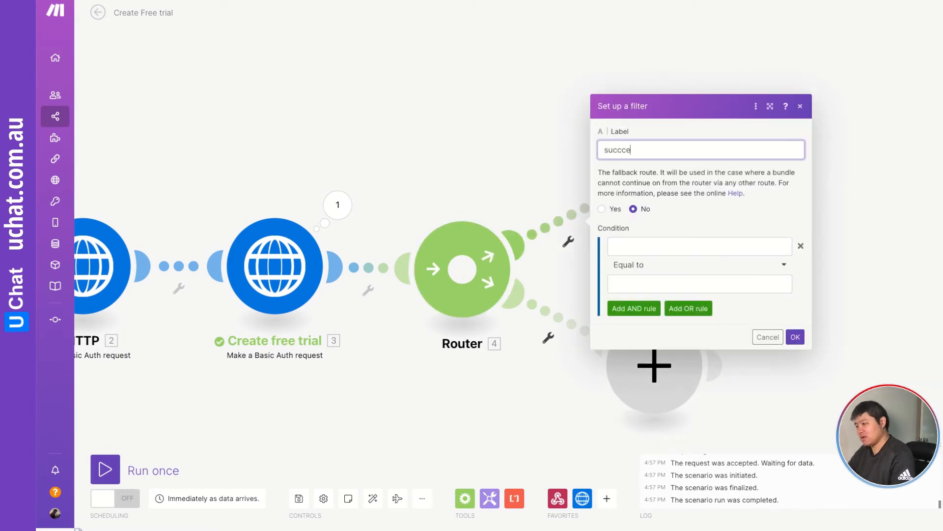
type("ss")
left_click(621, 244)
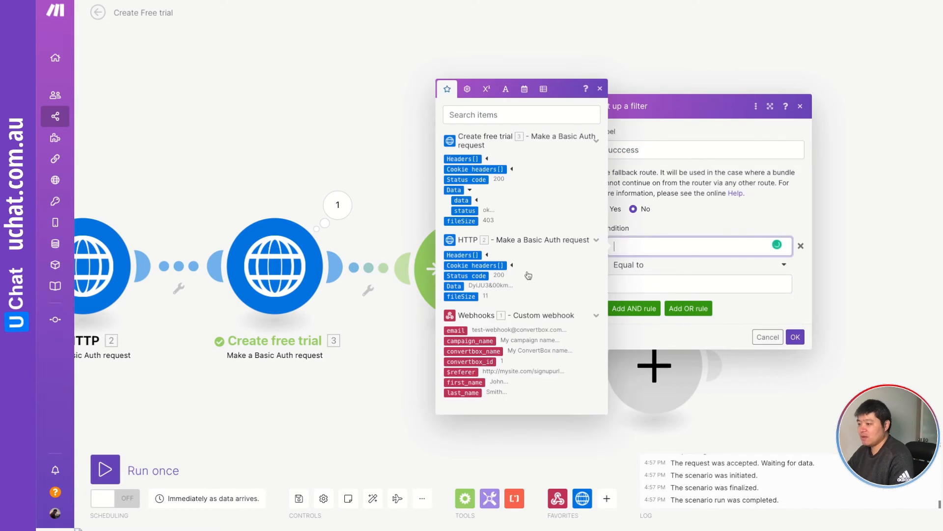
left_click(471, 180)
left_click(623, 280)
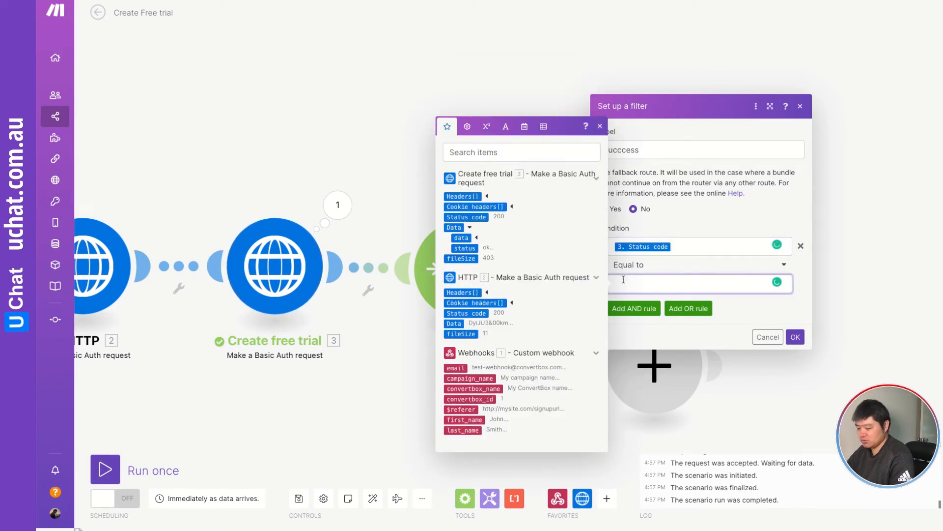
type("200")
left_click(795, 336)
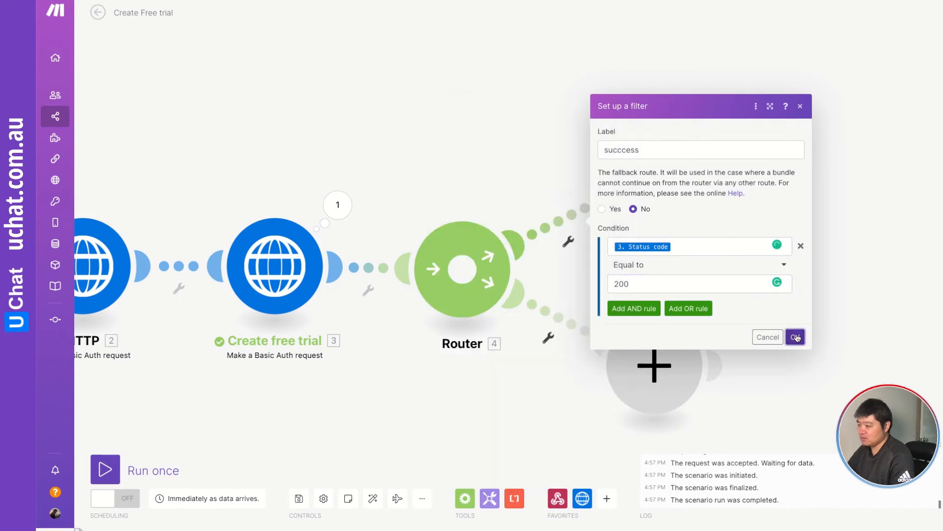
Add a Gmail Send an email module on the succcess route.
left_click(634, 187)
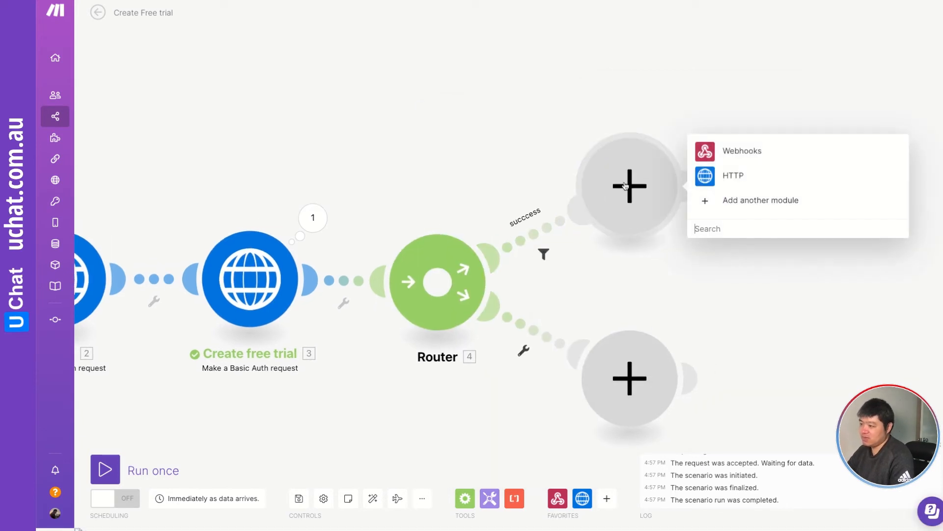
type("gmail")
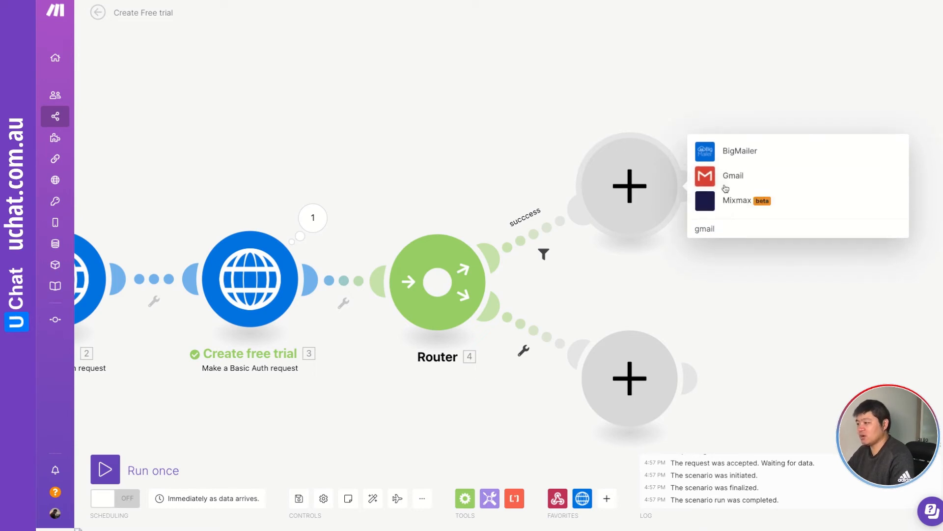
left_click(708, 176)
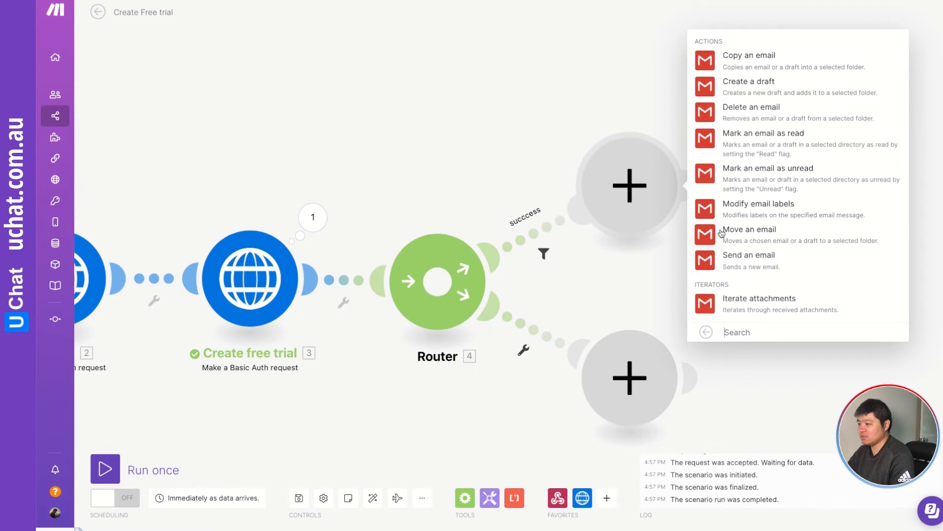
left_click(705, 263)
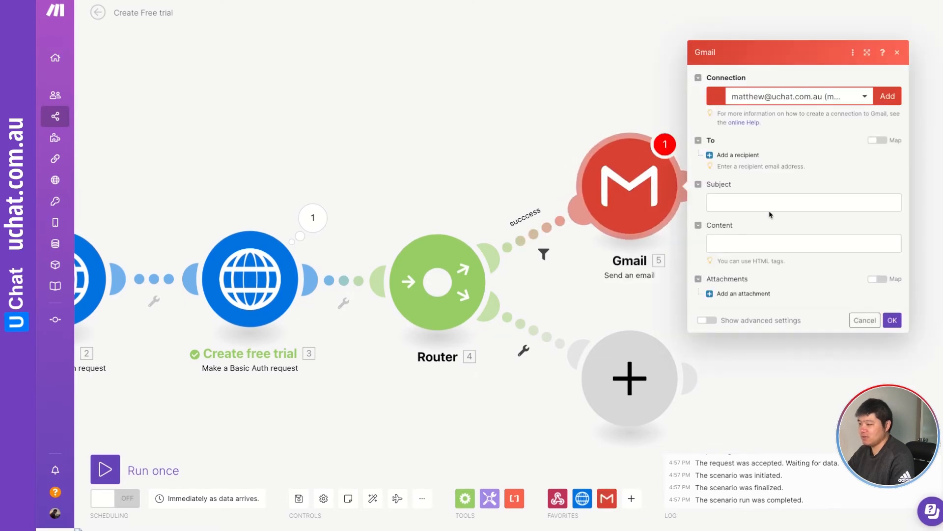
Map the webhook email into the subject and start the content with Hi, the webhook first_name and a comma.
left_click(748, 203)
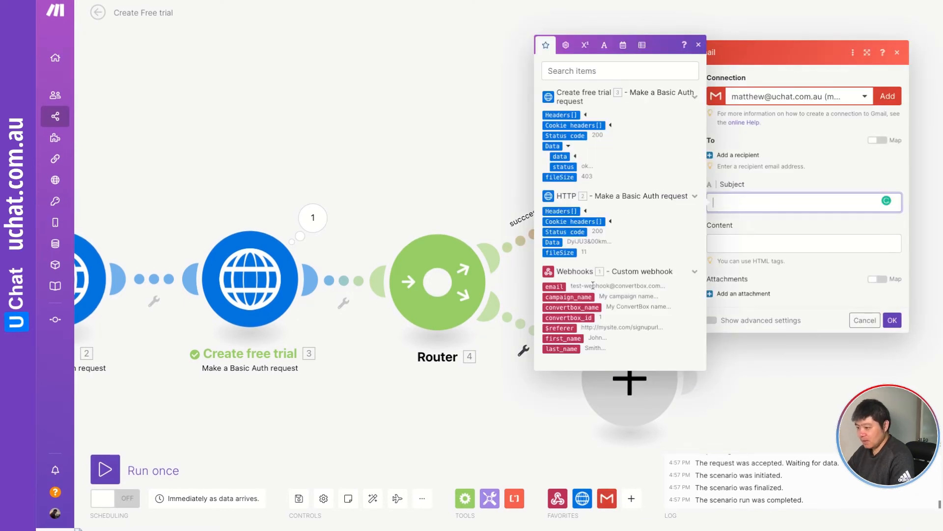
left_click(557, 287)
left_click(752, 244)
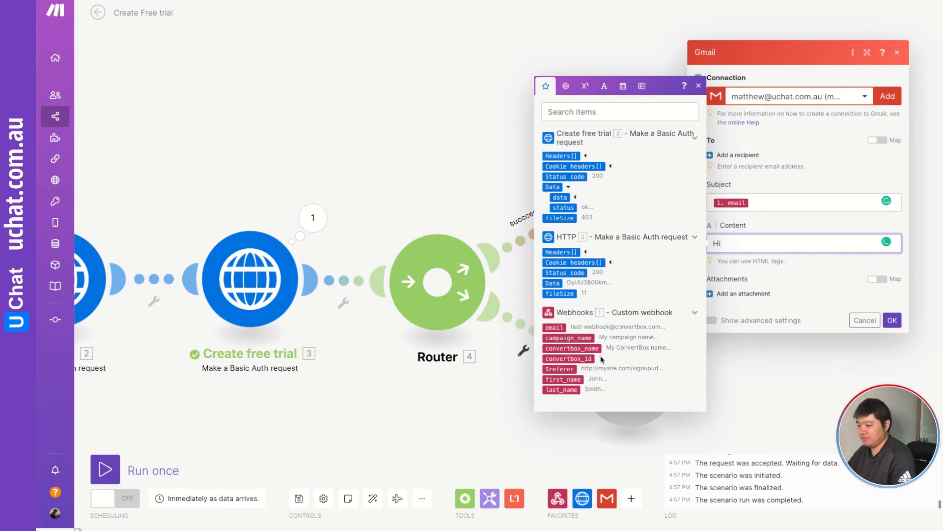
type("Hi")
left_click(570, 378)
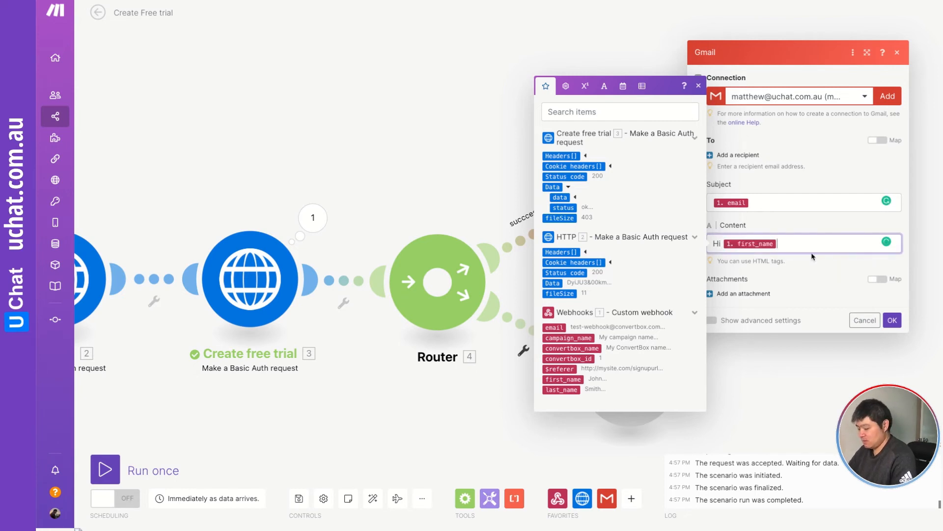
type(",")
key("Return")
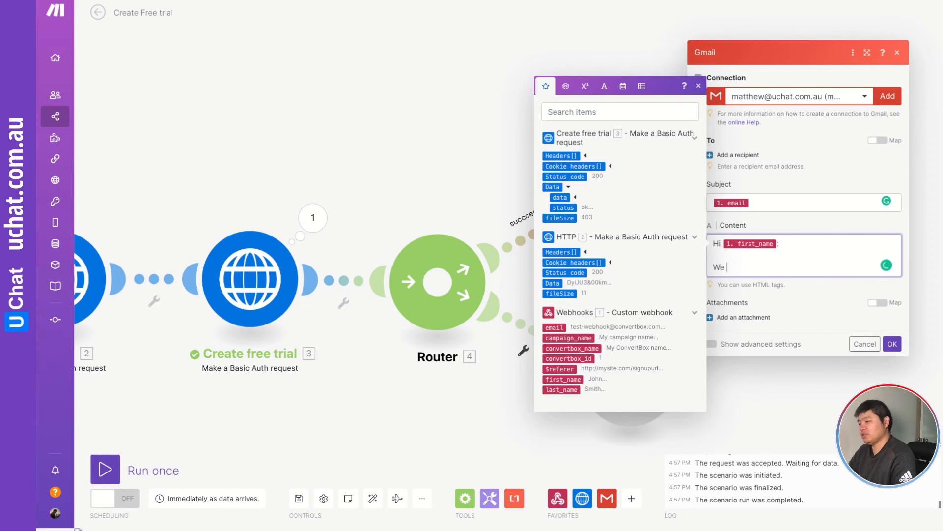
Continue the email content with "We just create the account for you." and "here is the details:" on separate lines.
type("We just create the")
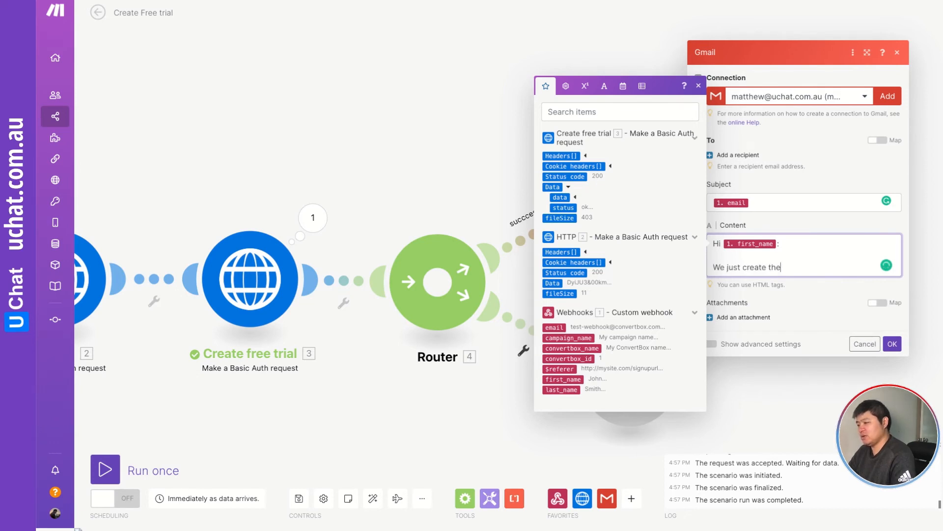
type(" account for you.")
key("Return")
key("Return")
type("here is the details")
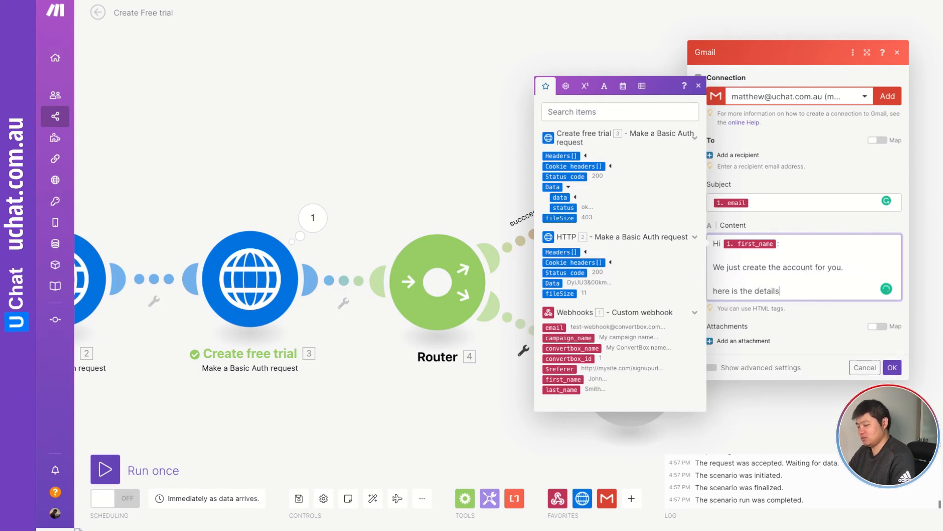
type(":")
key("Return")
key("Return")
Add an Email: line mapped to the webhook email, a Password: line mapped to the HTTP Data, and a Login details: line.
type("Email")
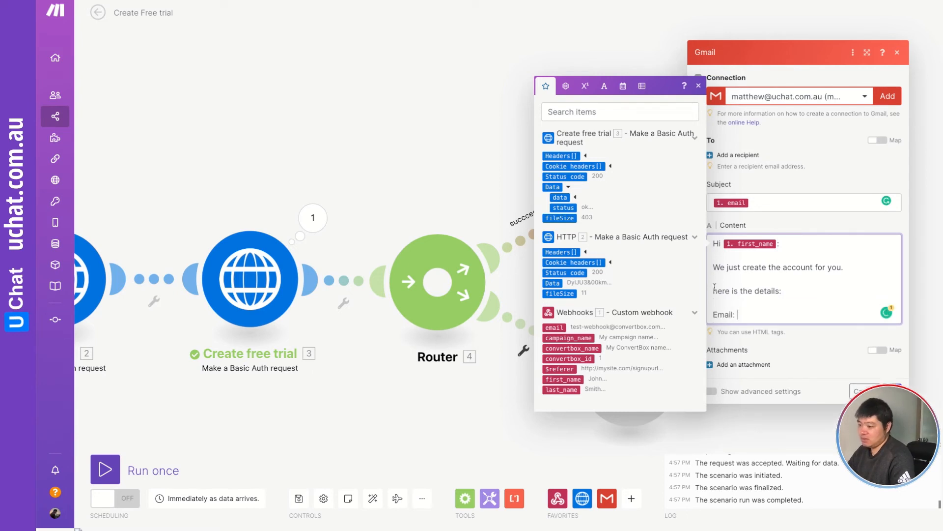
type(":")
left_click(554, 327)
key("Return")
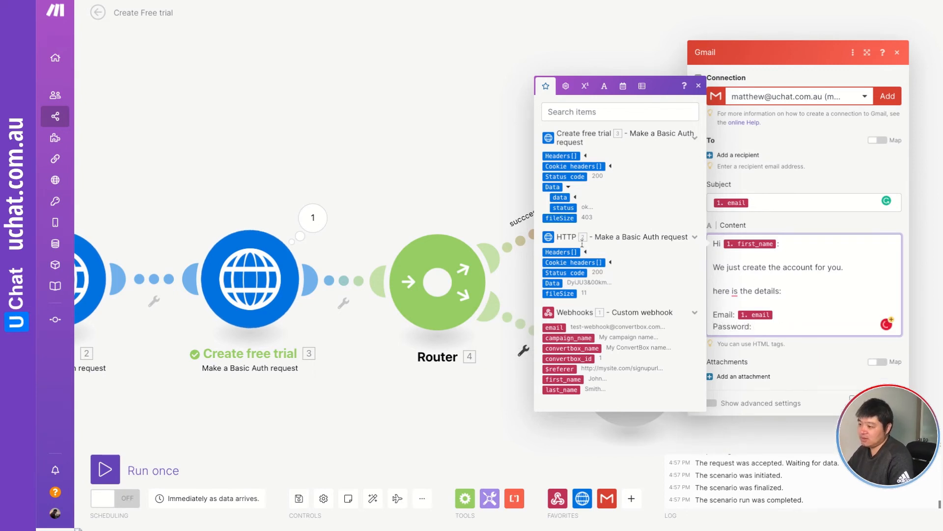
left_click(556, 283)
key("Return")
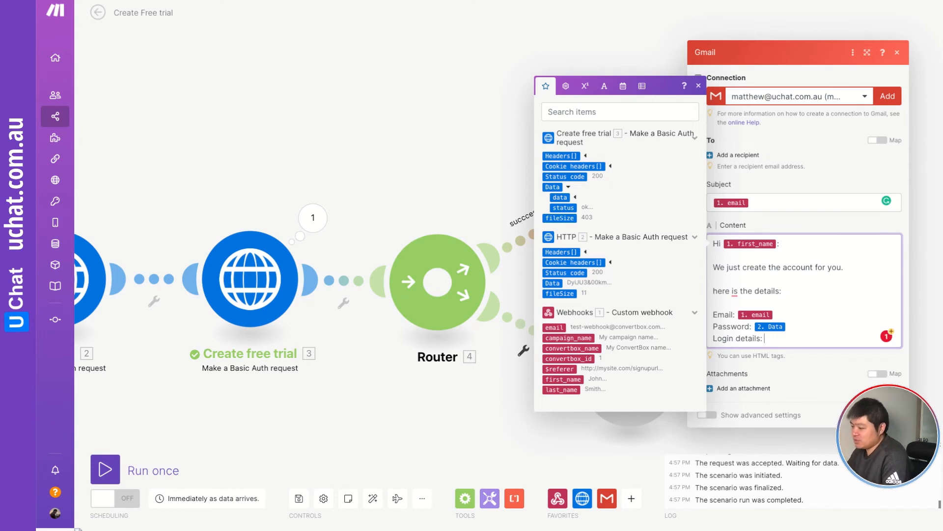
left_click(675, 240)
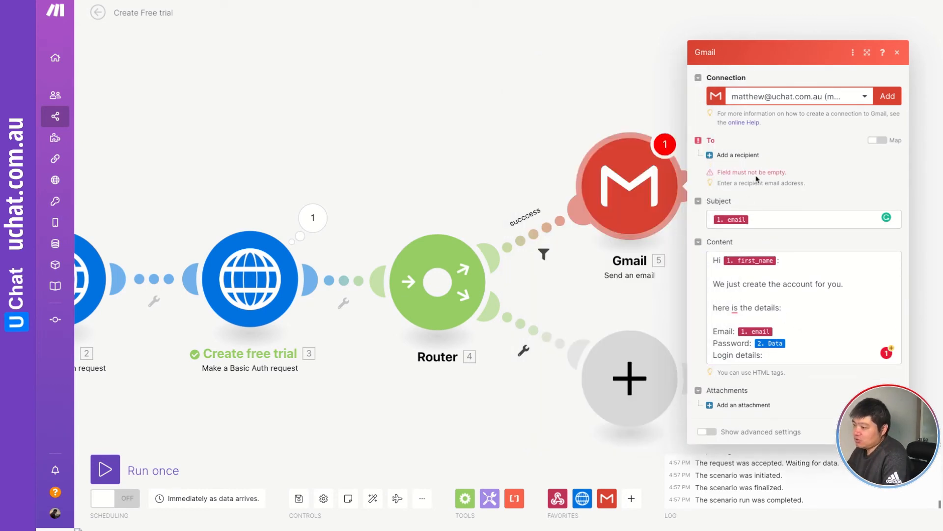
Add a recipient mapped to the webhook email and save the Gmail module.
left_click(734, 155)
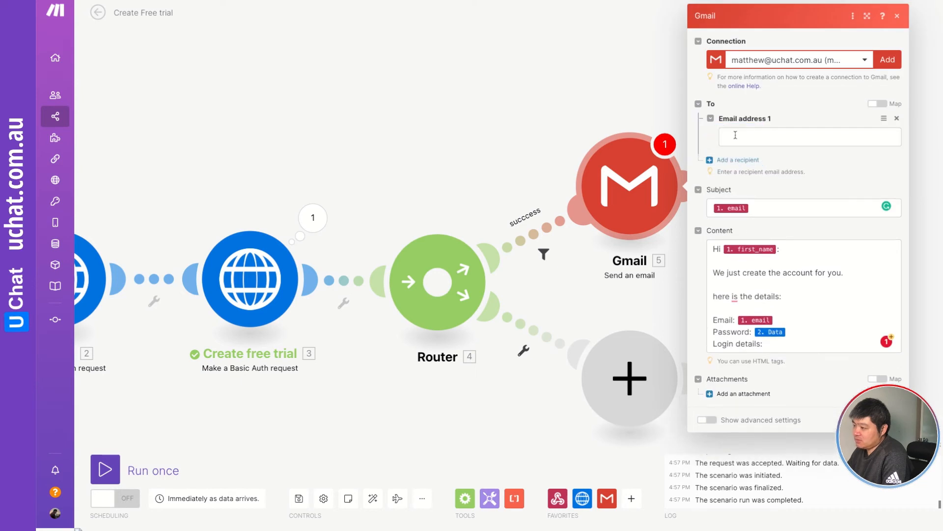
left_click(732, 137)
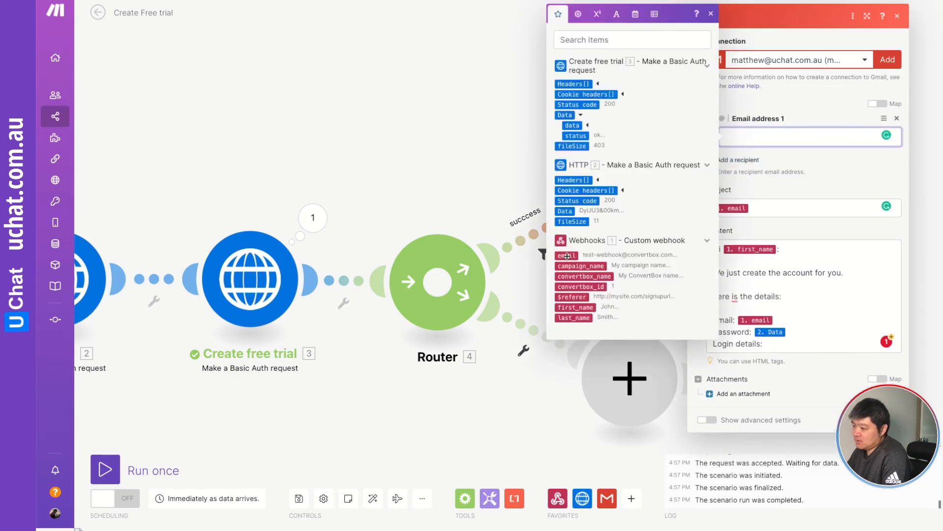
left_click_drag(567, 255, 862, 147)
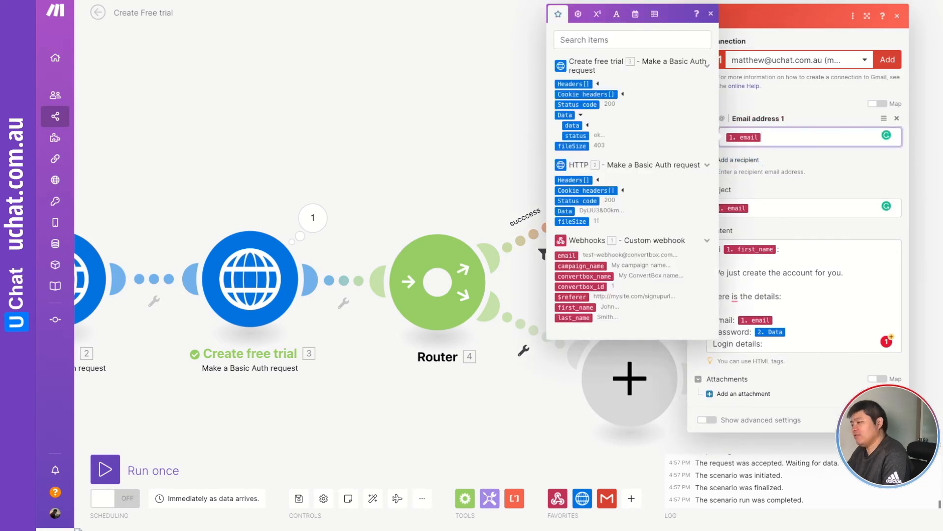
left_click(889, 420)
left_click_drag(756, 249, 770, 172)
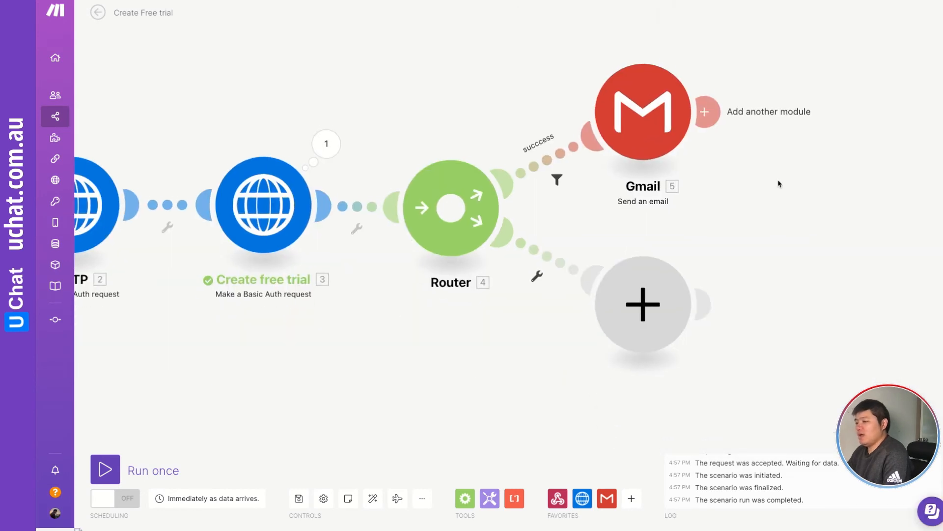
Give the lower route a filter labelled fails: Create free trial Status code Not equal to 200.
left_click(569, 260)
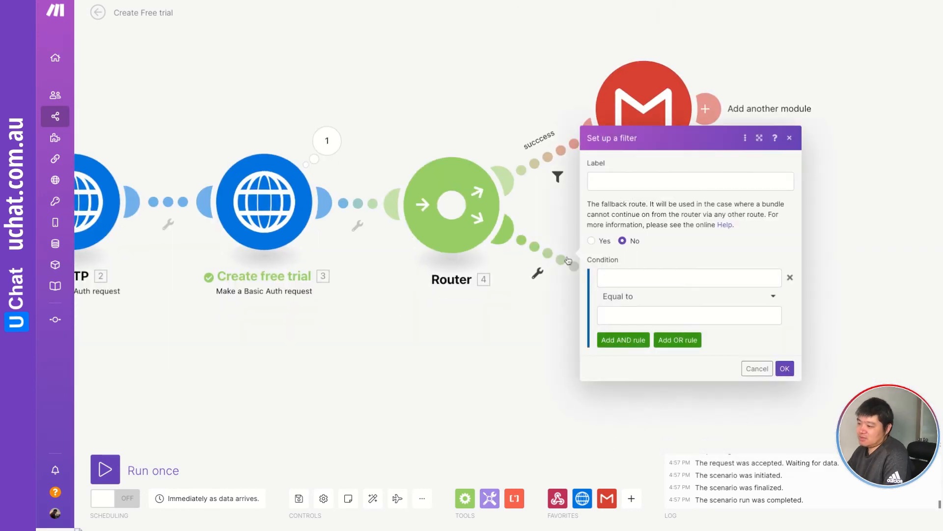
left_click(606, 183)
type("fails")
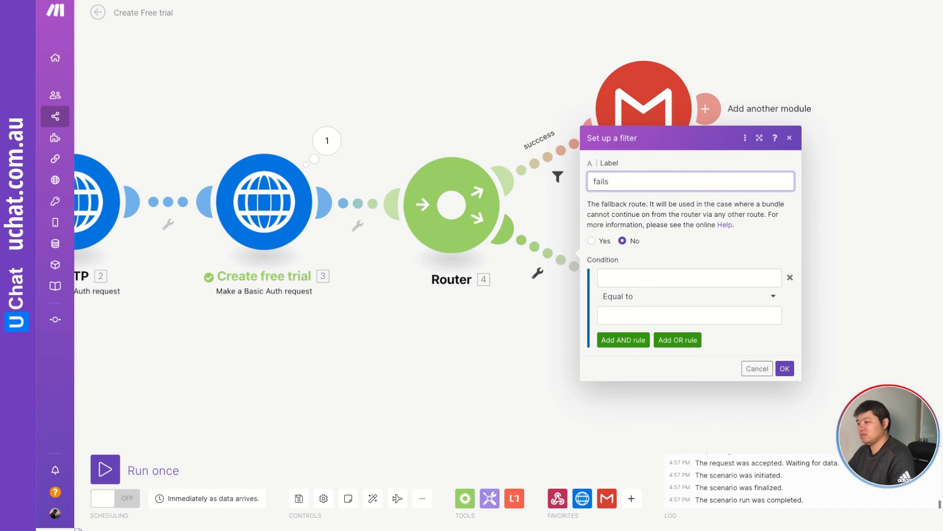
left_click(774, 283)
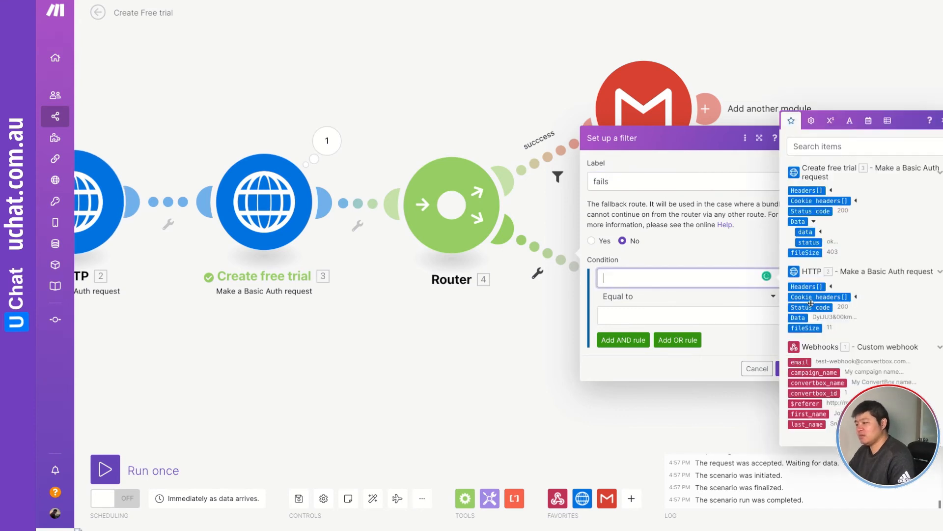
left_click(813, 213)
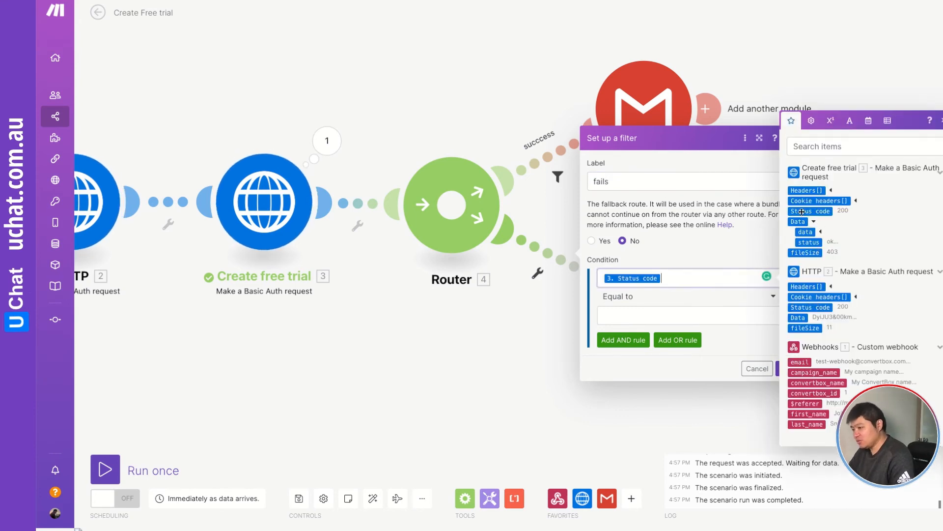
left_click(634, 297)
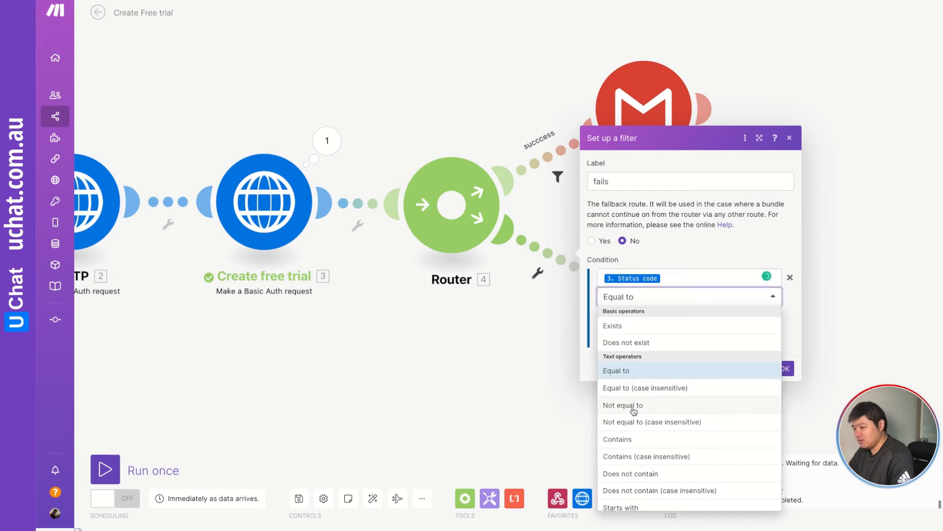
left_click(634, 405)
left_click(623, 315)
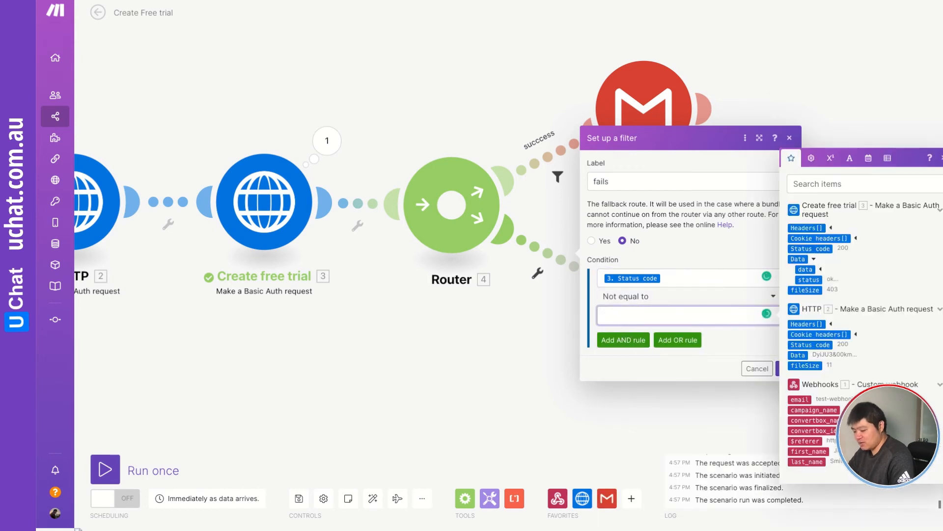
type("200")
left_click(729, 343)
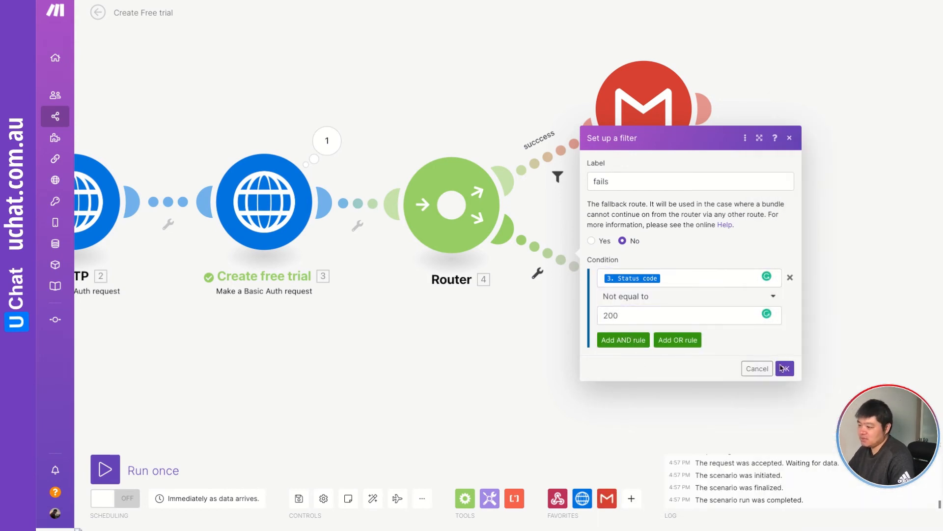
left_click(783, 369)
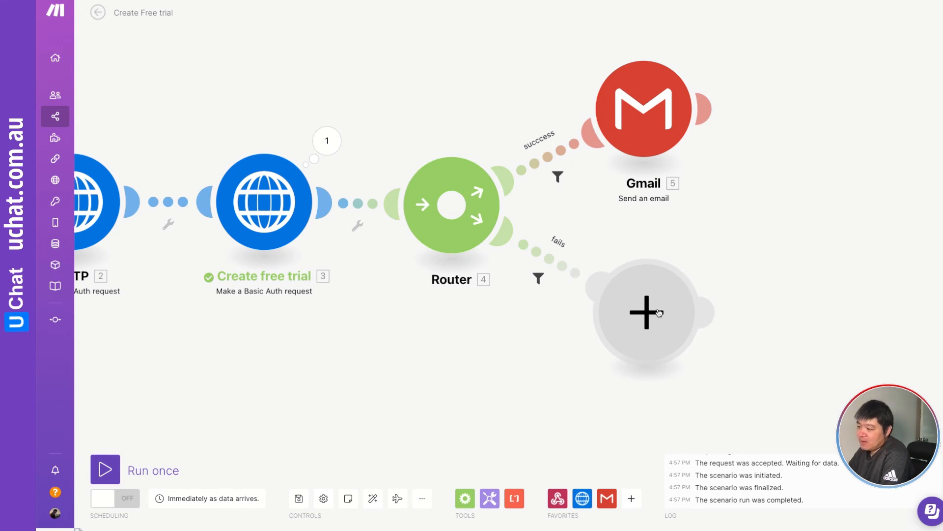
Add an Encharge Create a Person module after the Gmail module.
scroll(658, 312, "down", 2)
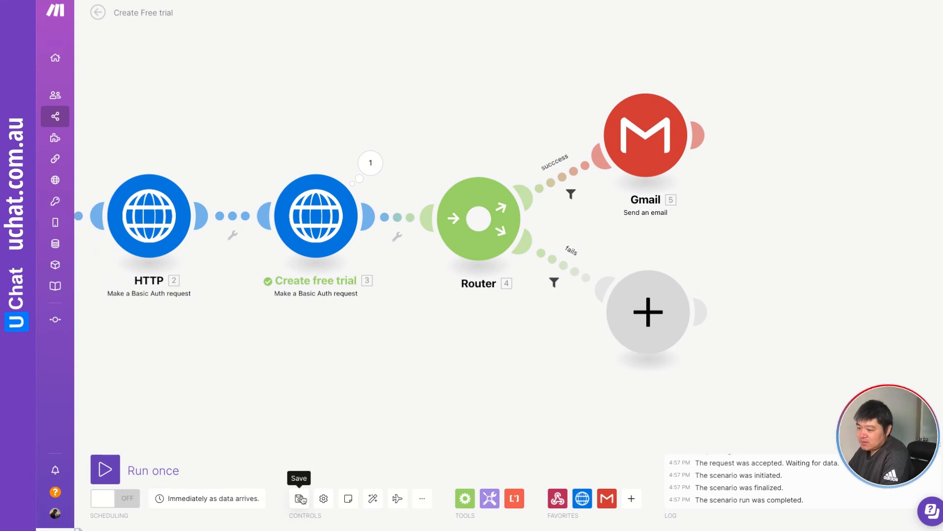
left_click_drag(748, 198, 717, 271)
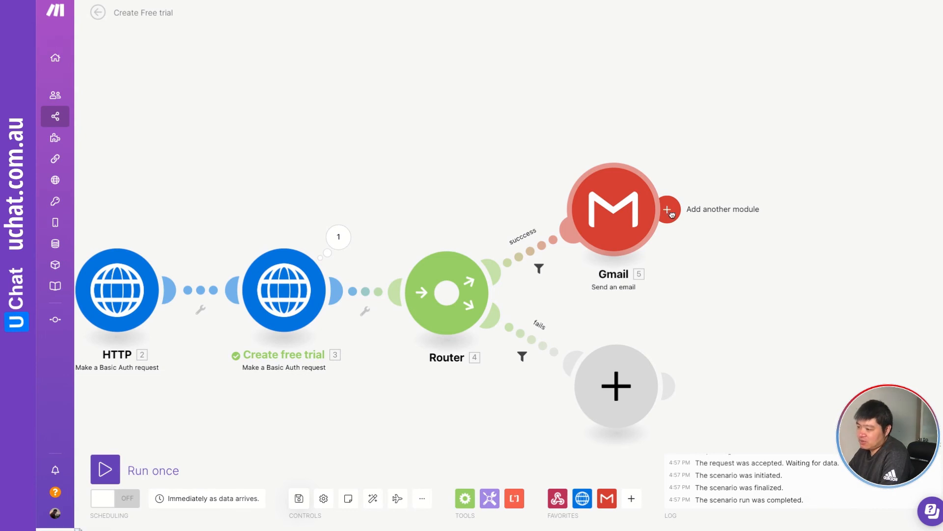
left_click(671, 214)
type("e")
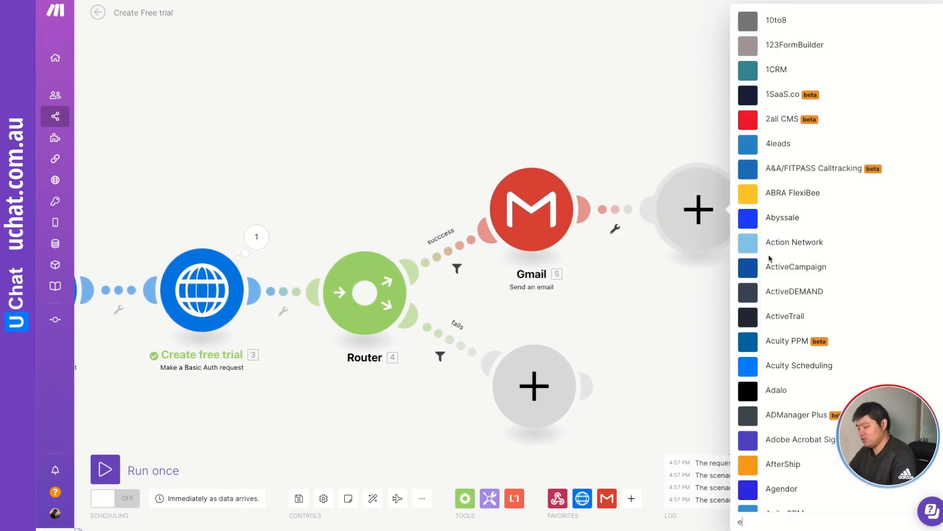
type("ncharge")
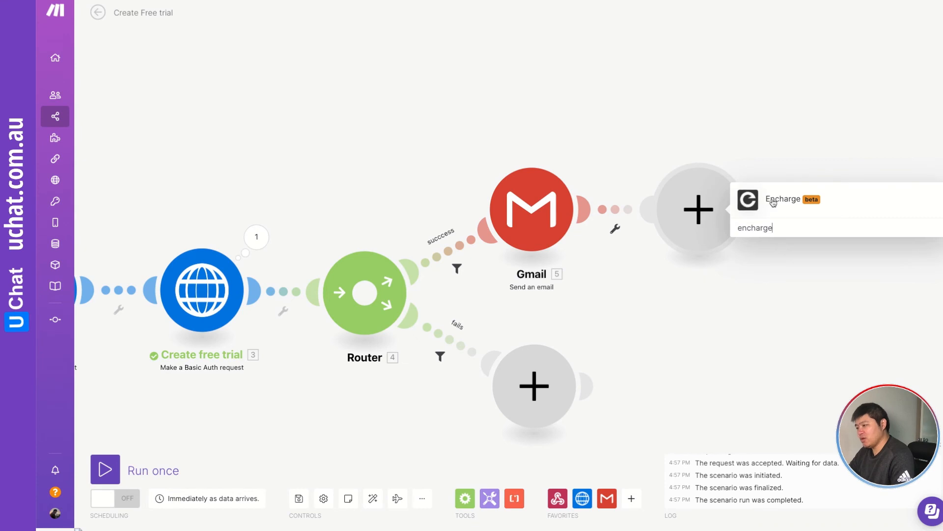
left_click(773, 201)
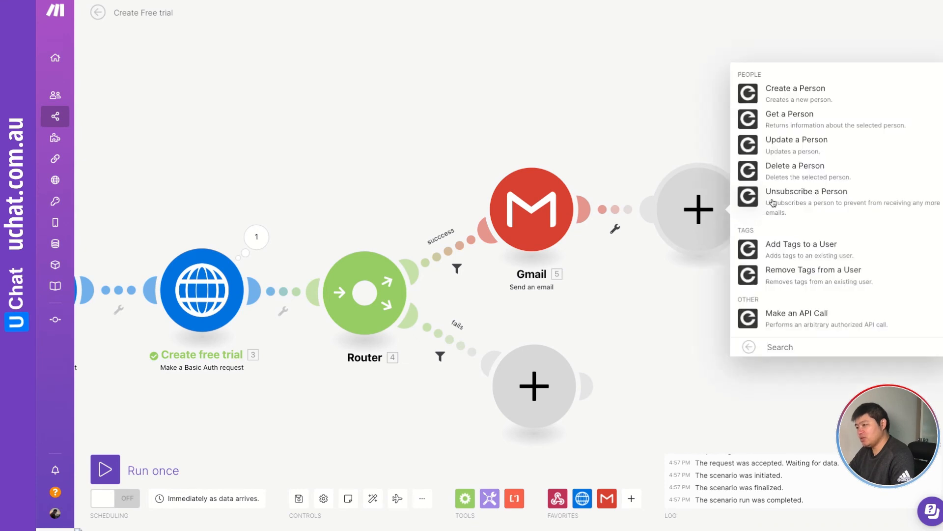
left_click(754, 93)
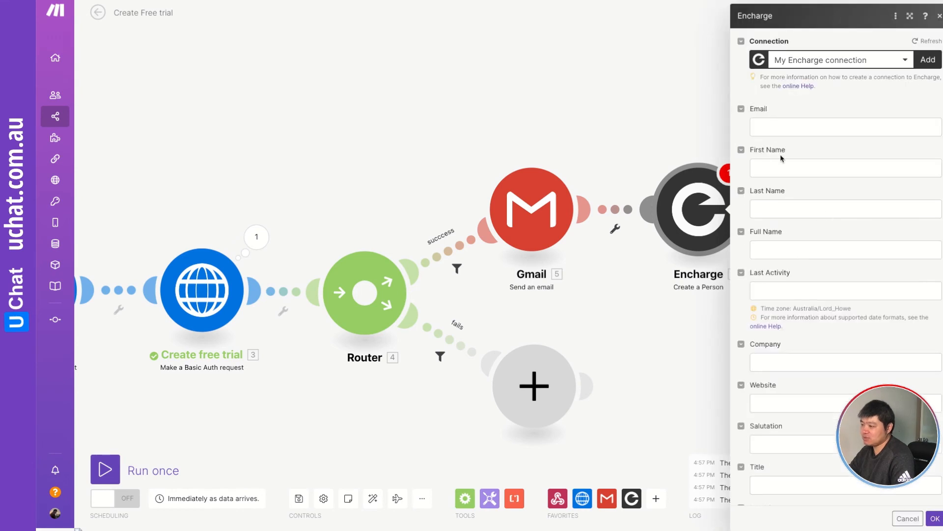
Map the webhook email and first_name into the Encharge Email and First Name fields and save the module.
left_click(765, 126)
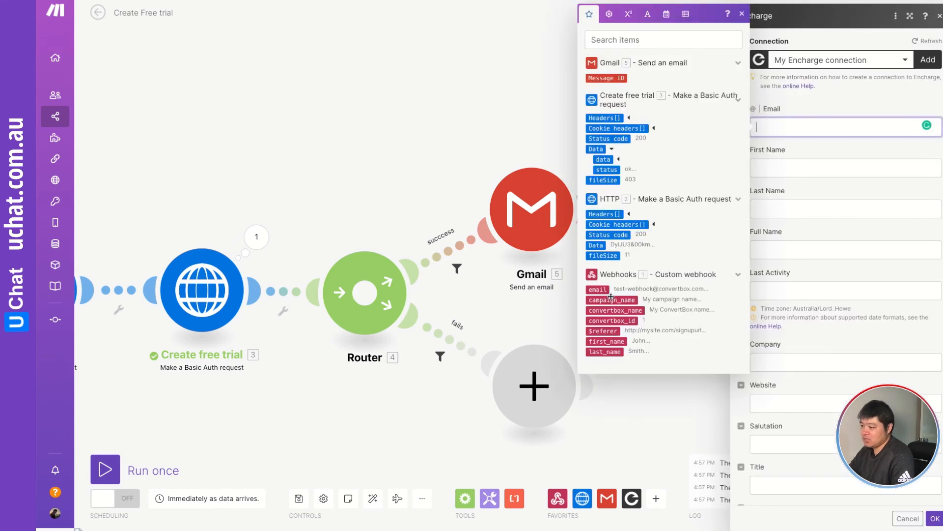
left_click(598, 290)
left_click(777, 168)
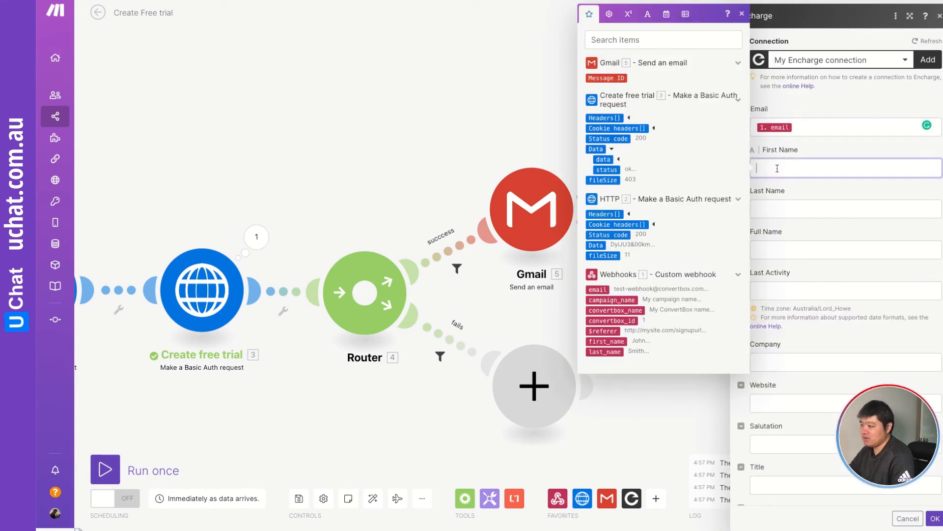
left_click(602, 339)
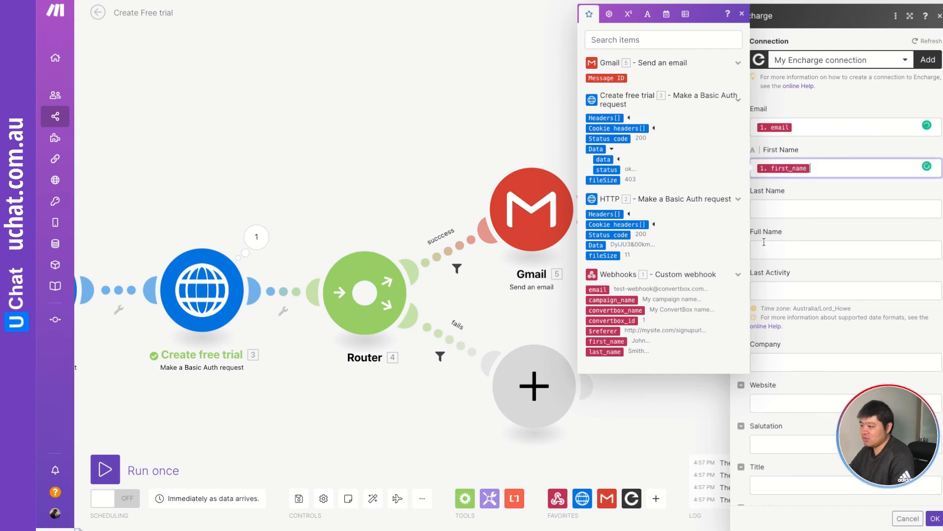
scroll(834, 232, "down", 8)
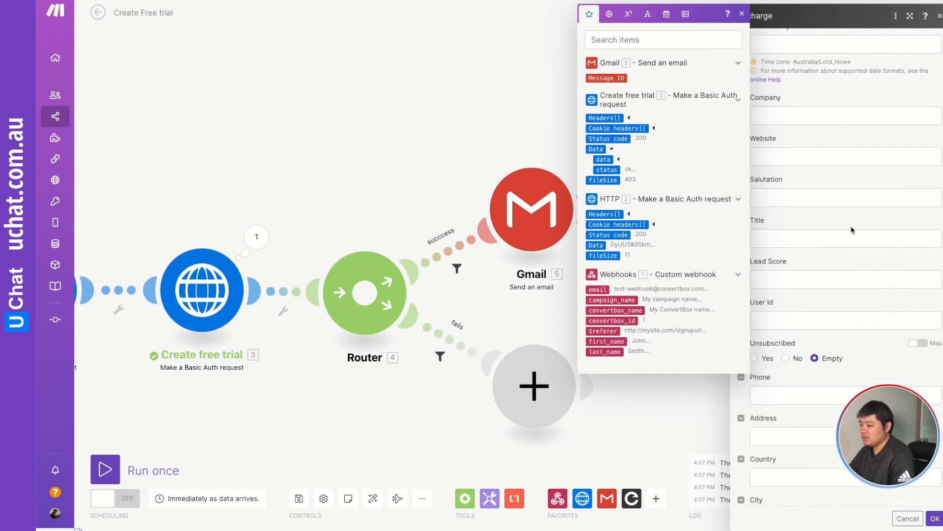
scroll(852, 257, "down", 1)
left_click(879, 192)
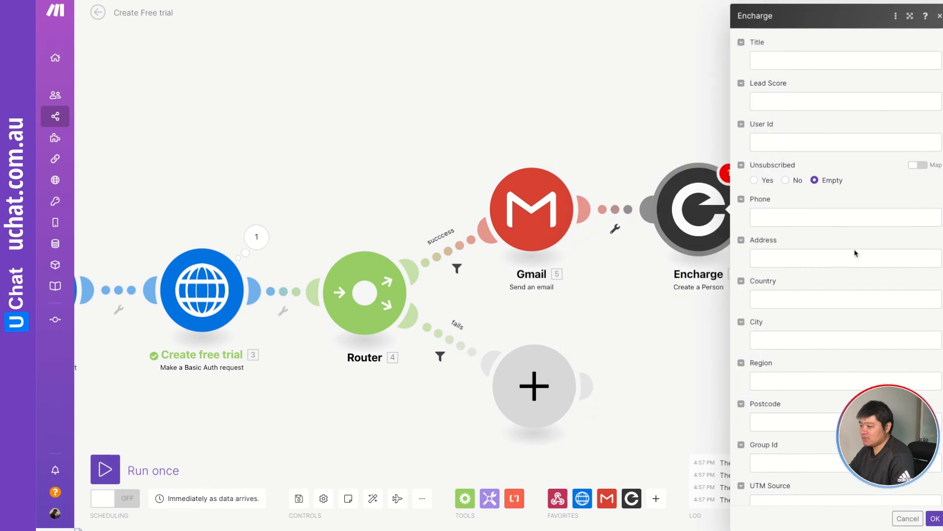
scroll(853, 249, "down", 8)
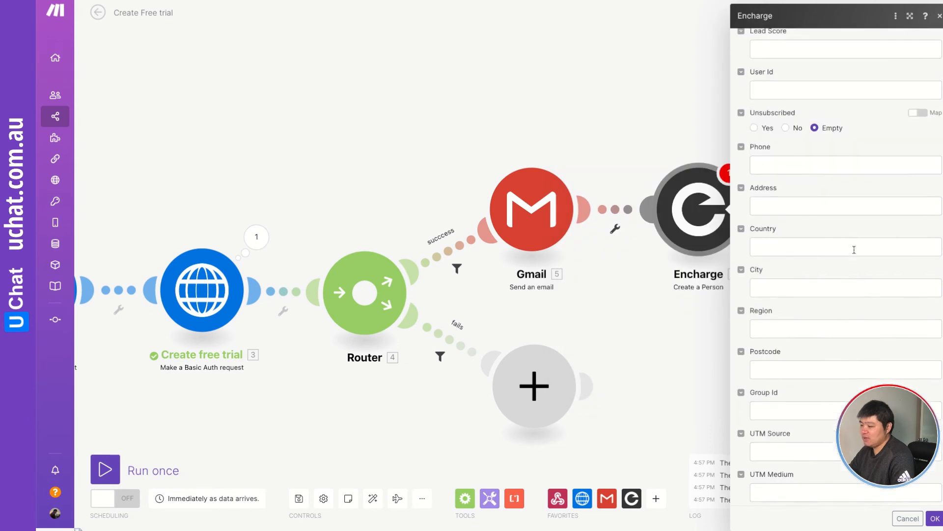
left_click(936, 520)
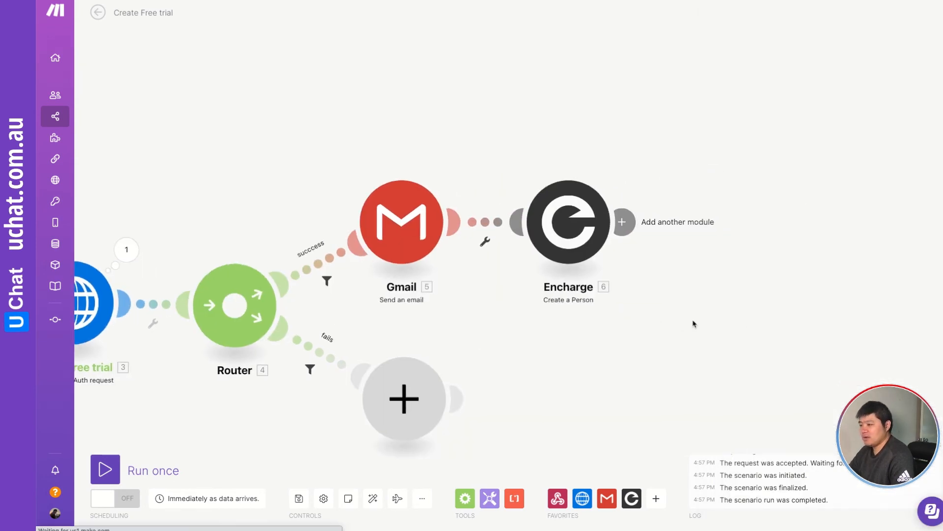
left_click(623, 222)
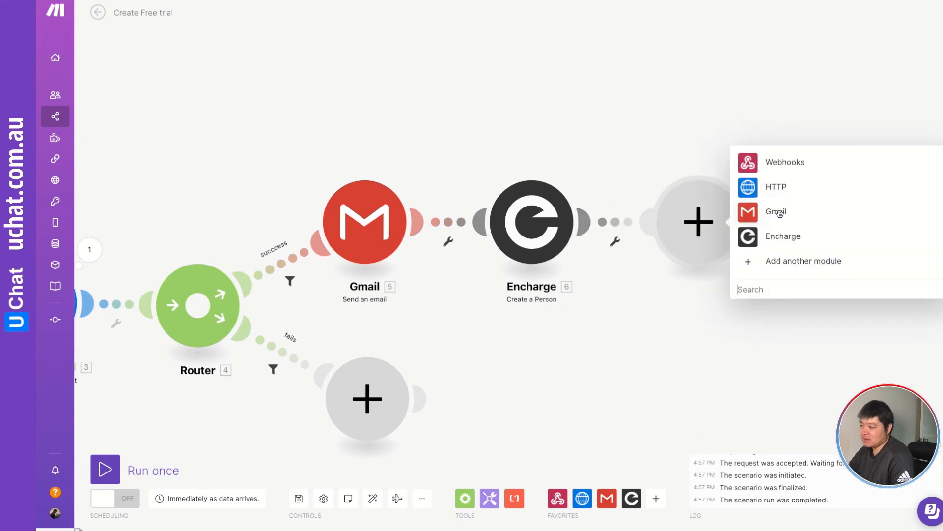
left_click(760, 238)
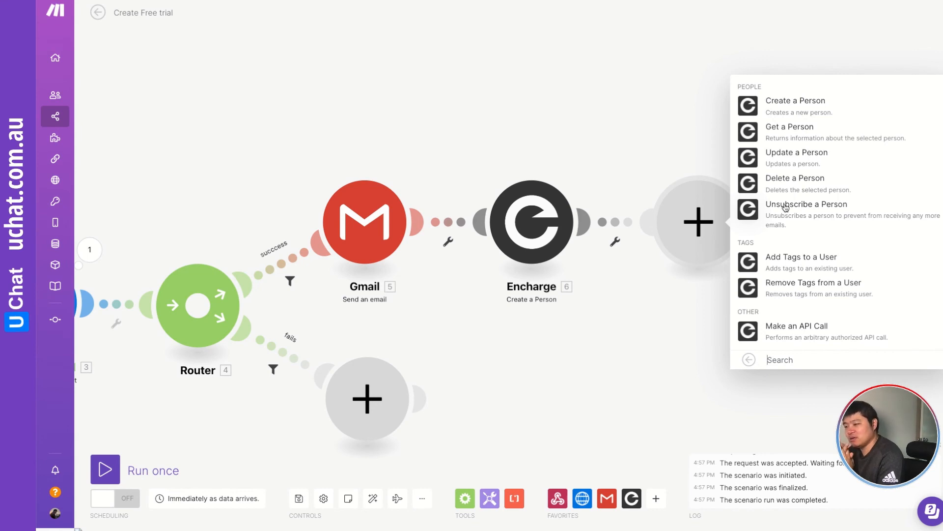
left_click(408, 135)
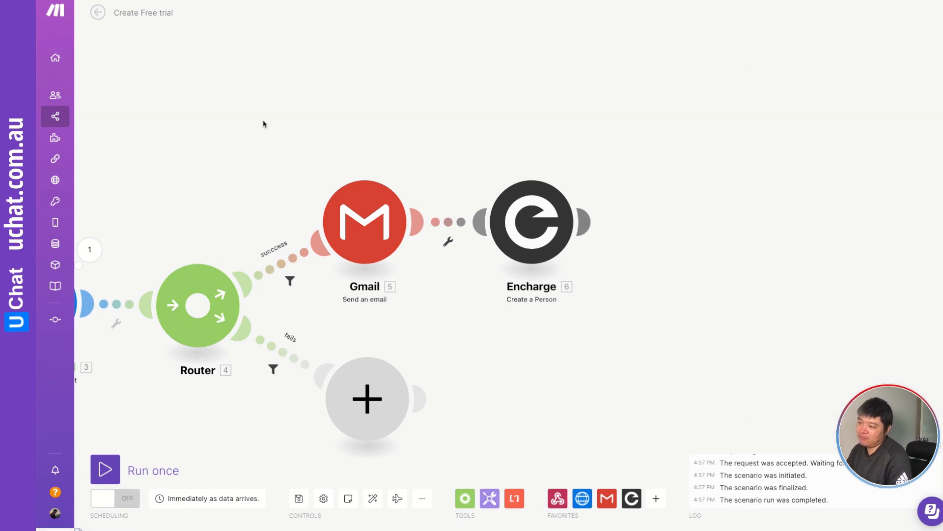
left_click_drag(291, 158, 450, 92)
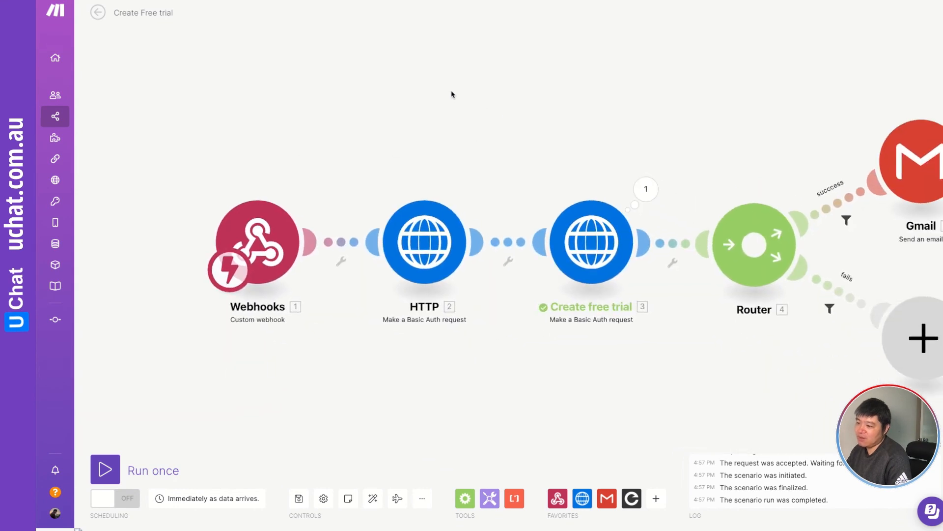
Rename the first HTTP module to Generate password.
left_click_drag(511, 155, 468, 129)
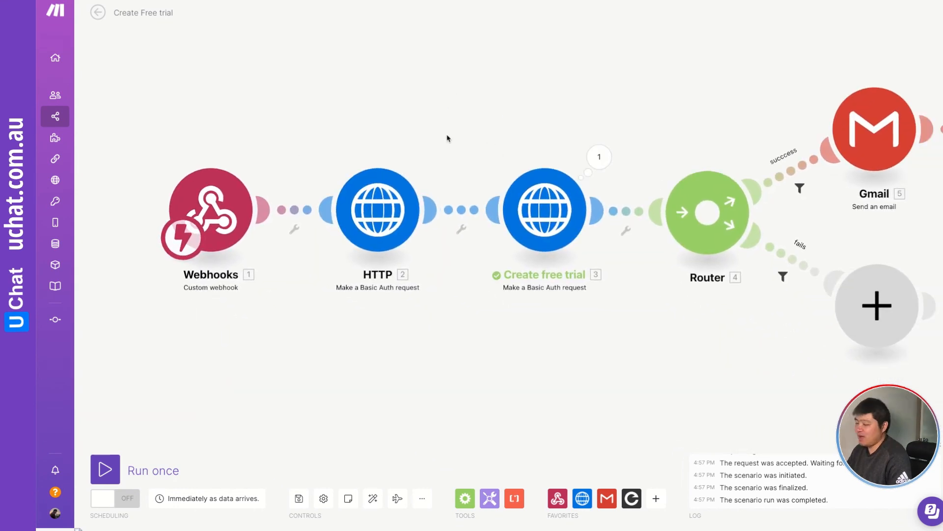
left_click_drag(382, 116, 461, 112)
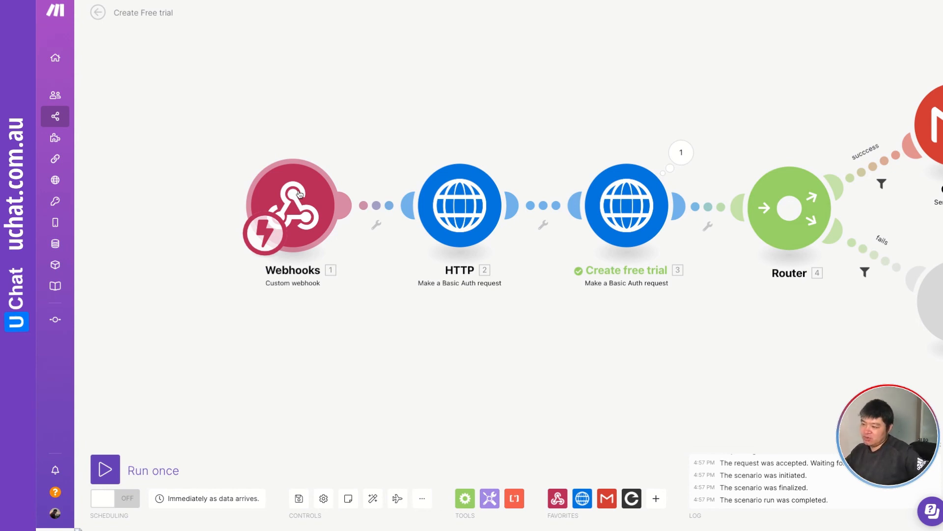
right_click(456, 216)
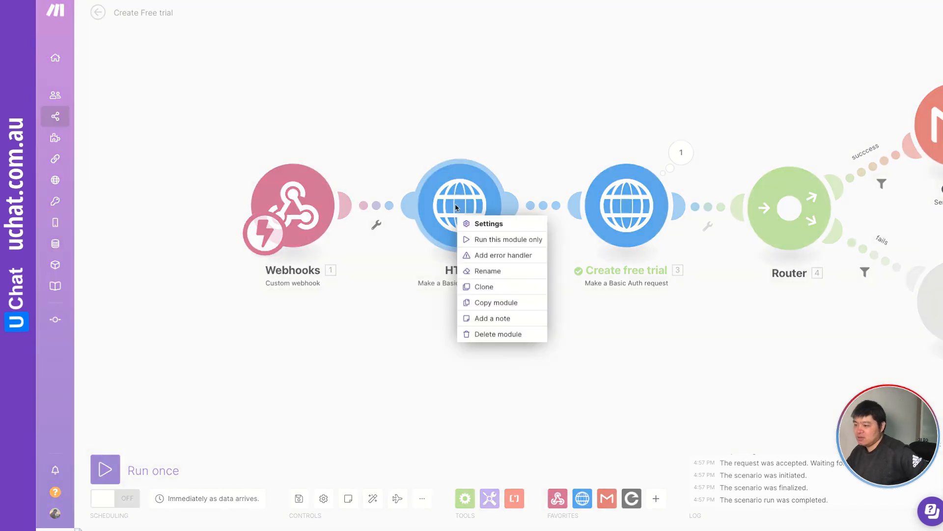
left_click(488, 270)
type("Gener")
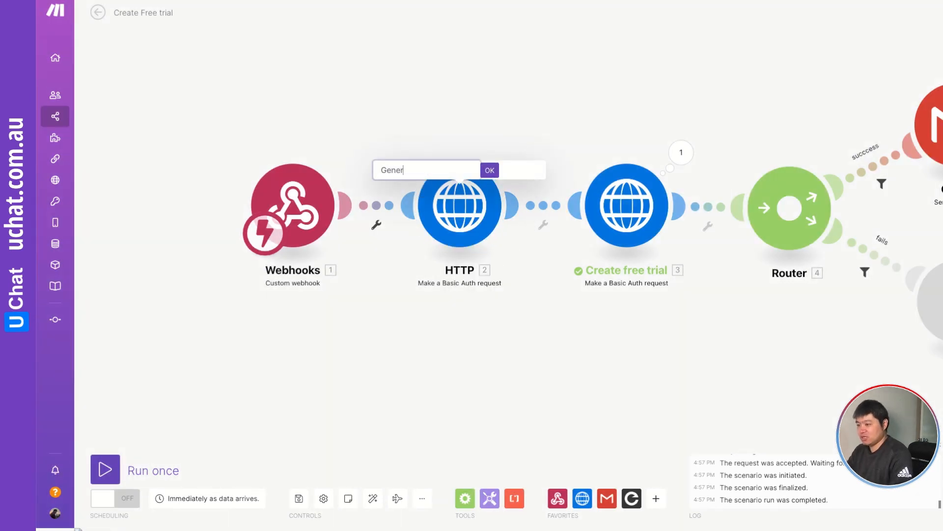
type("ate password")
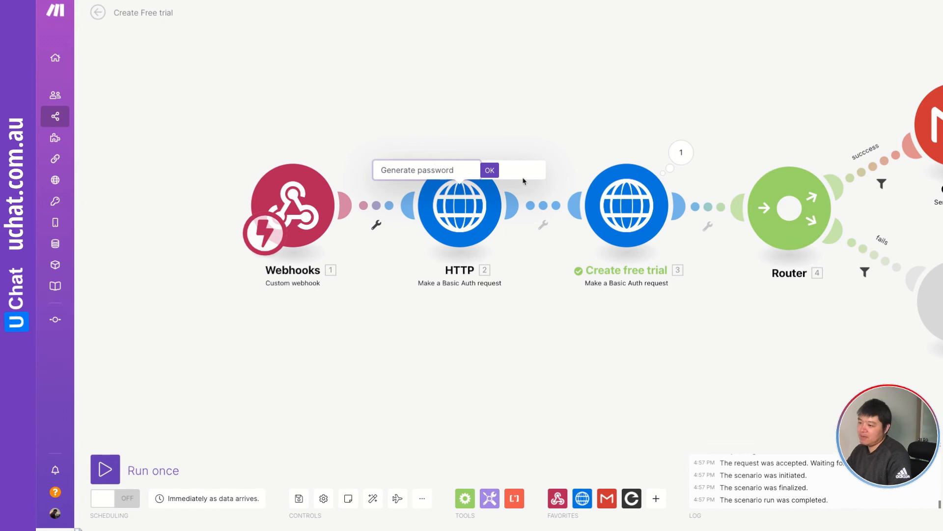
left_click(490, 170)
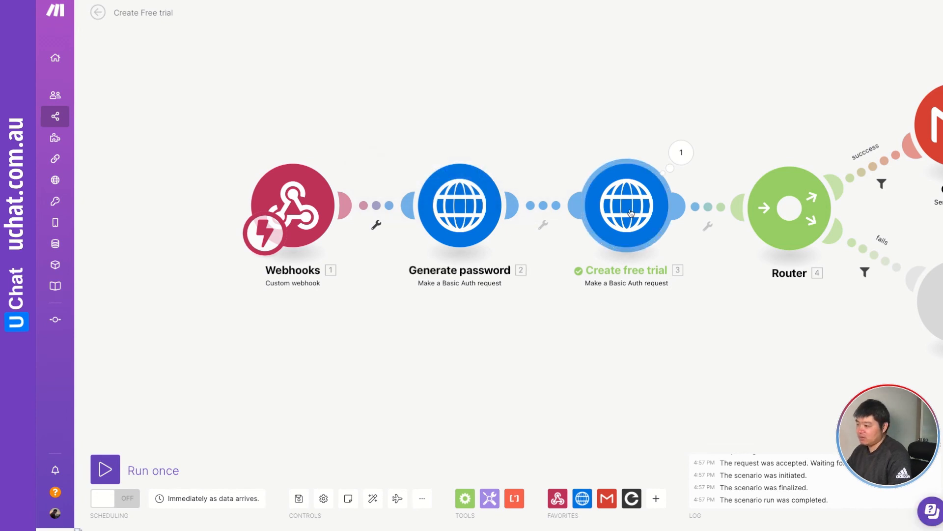
In the Create free trial request content, replace the sample name and email with the webhook first_name and email.
left_click(631, 213)
scroll(749, 359, "down", 5)
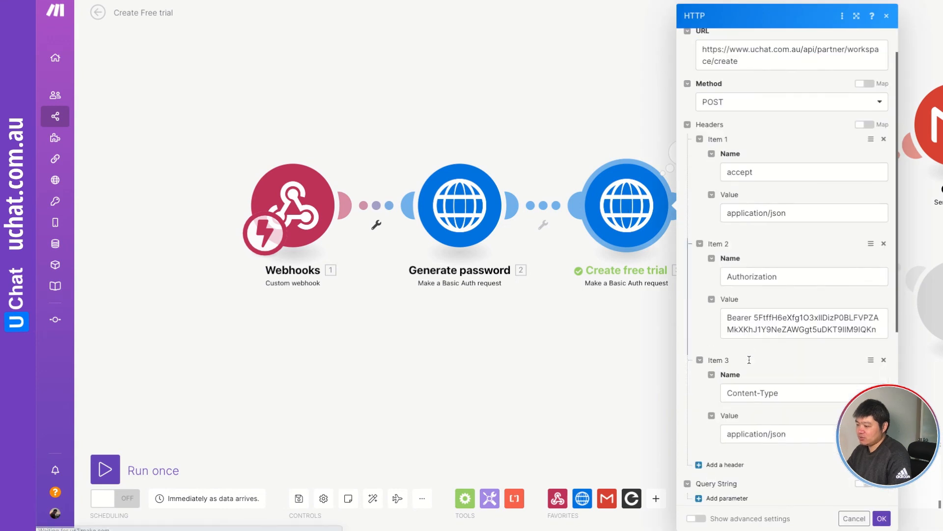
scroll(748, 359, "down", 3)
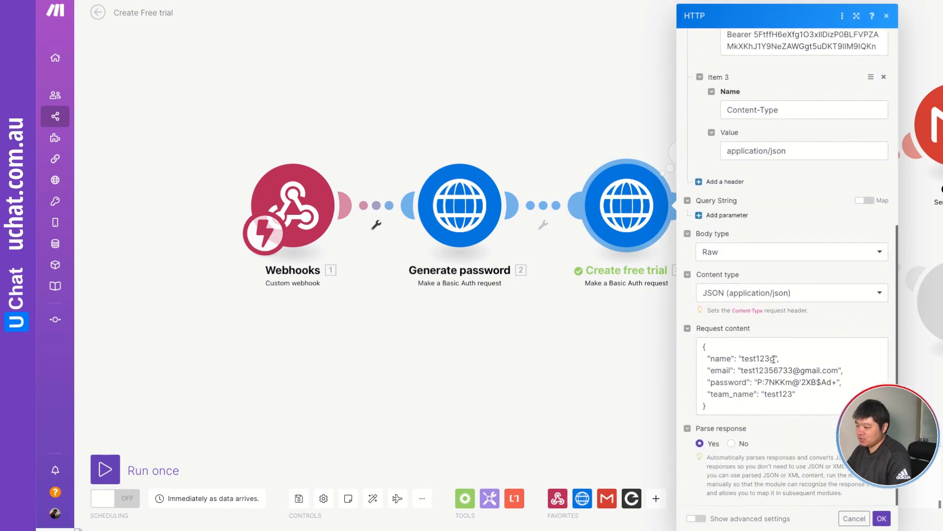
left_click_drag(773, 360, 751, 358)
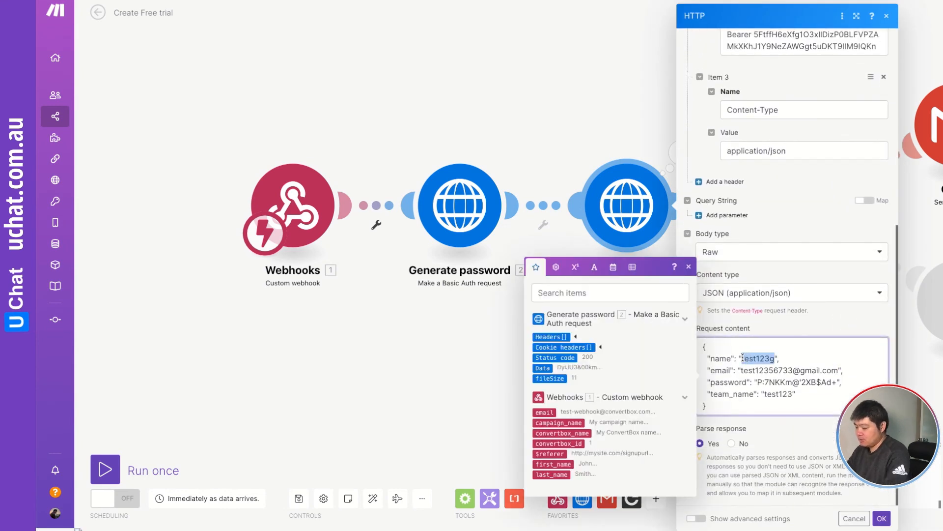
key("BackSpace")
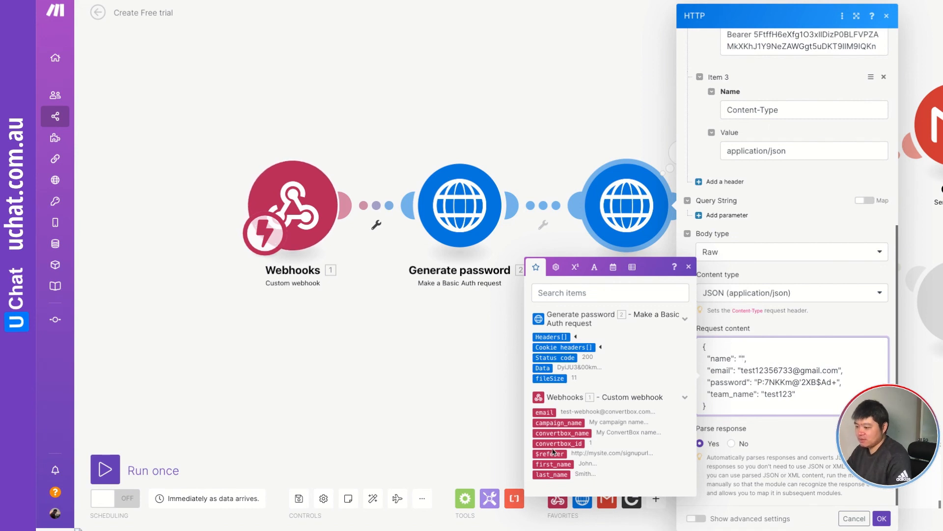
left_click(552, 463)
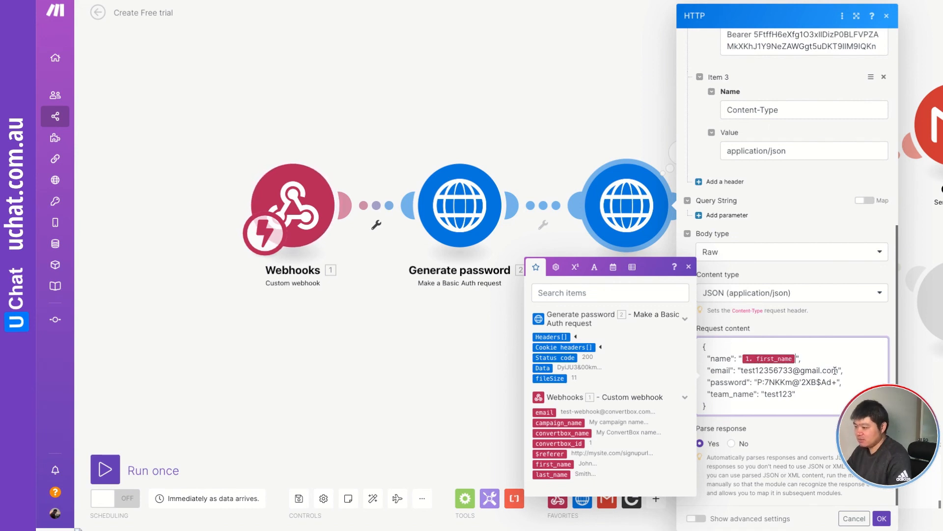
left_click_drag(838, 369, 740, 371)
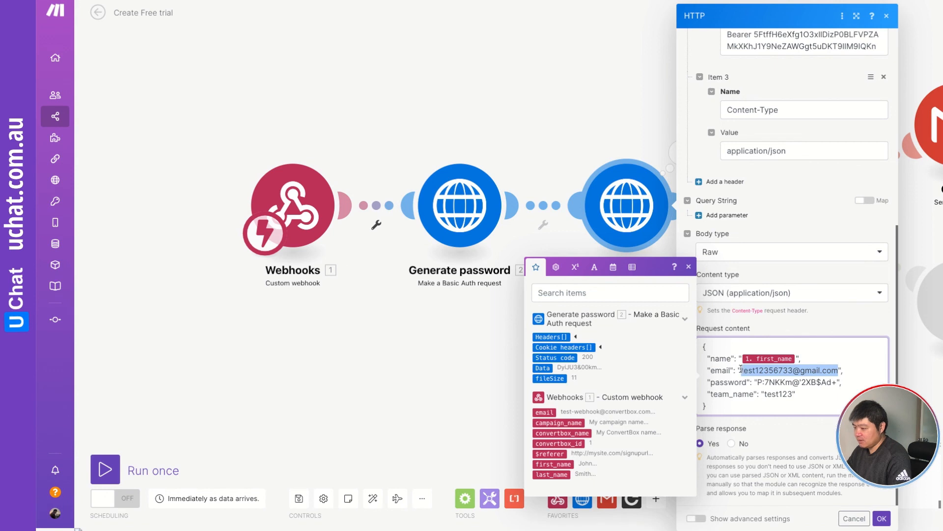
key("BackSpace")
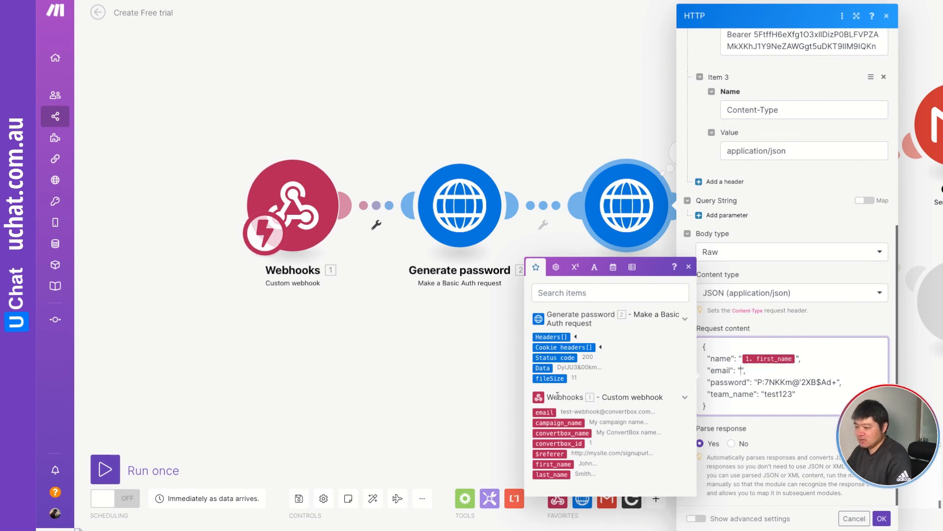
left_click(544, 412)
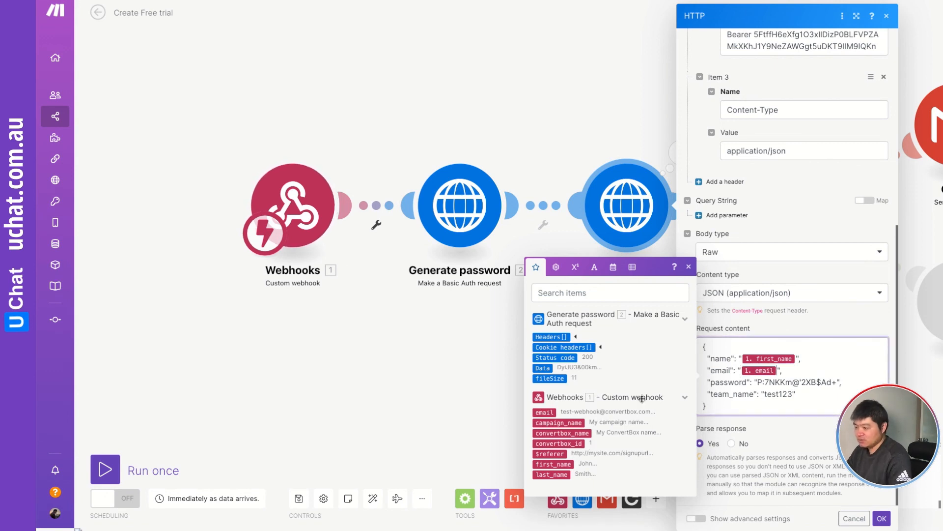
Map the password to the Generate password Data and team_name to the webhook first_name, then save the module and scenario.
left_click(837, 381)
key("BackSpace")
key("BackSpace")
key("BackSpace")
key("BackSpace")
key("BackSpace")
key("BackSpace")
key("BackSpace")
key("BackSpace")
key("BackSpace")
key("BackSpace")
key("BackSpace")
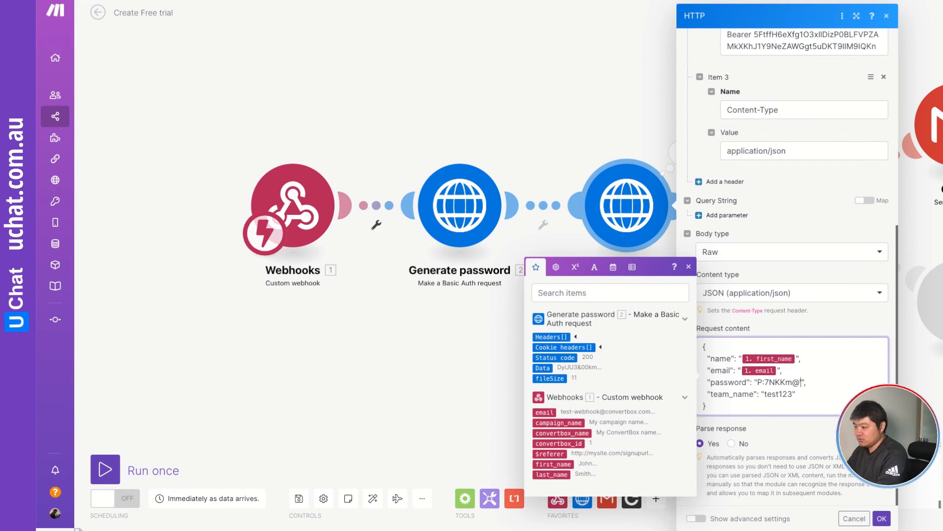
key("BackSpace")
key("BackSpace")
key("BackSpace")
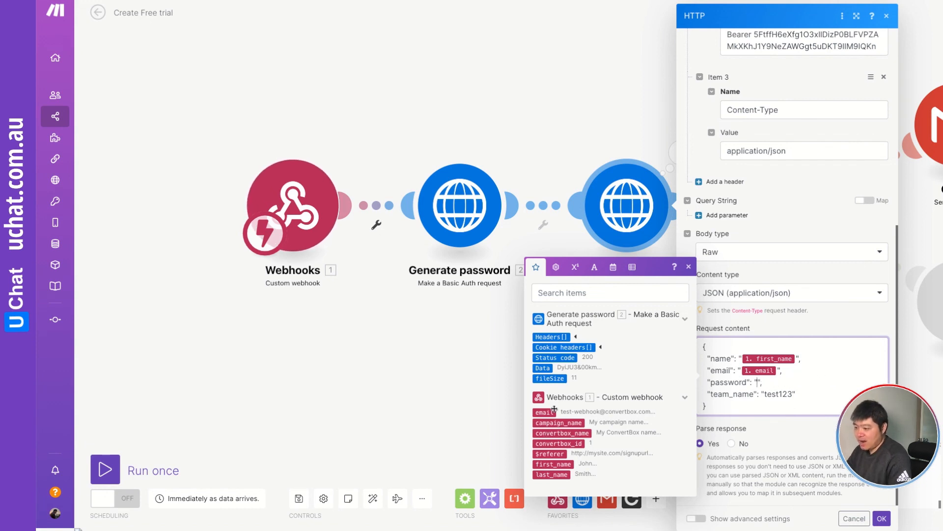
left_click(543, 369)
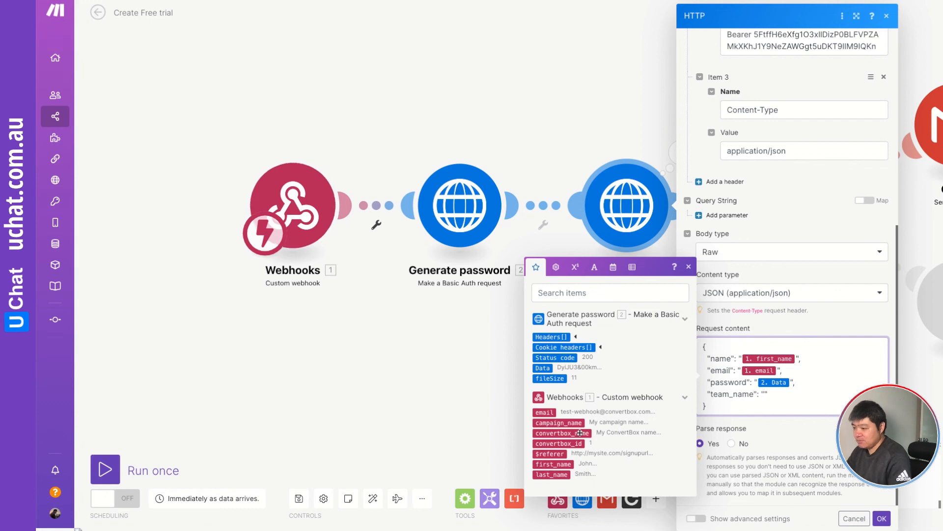
left_click(556, 465)
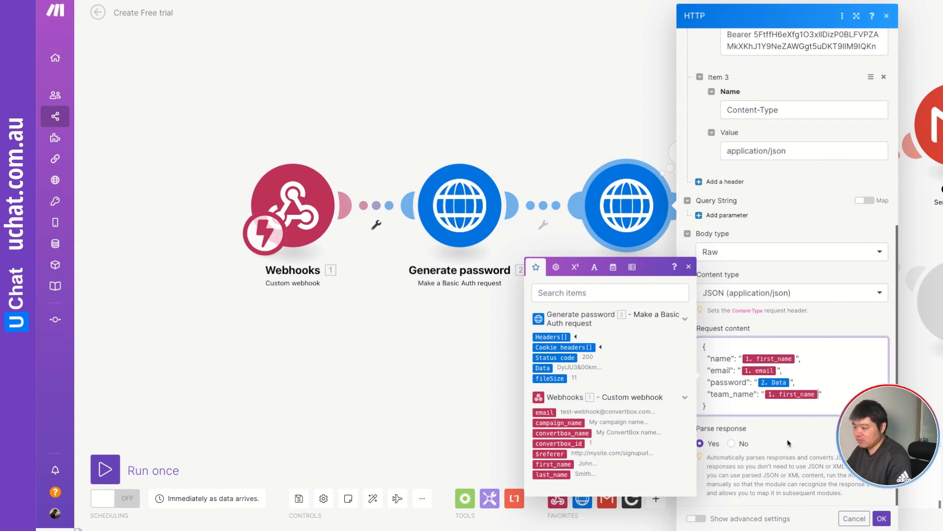
left_click(814, 437)
left_click(881, 518)
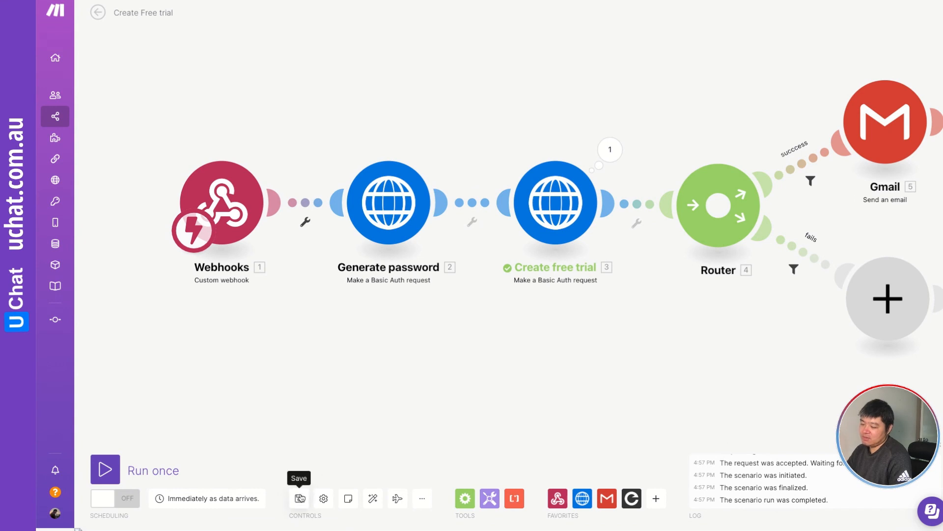
key("ctrl+s")
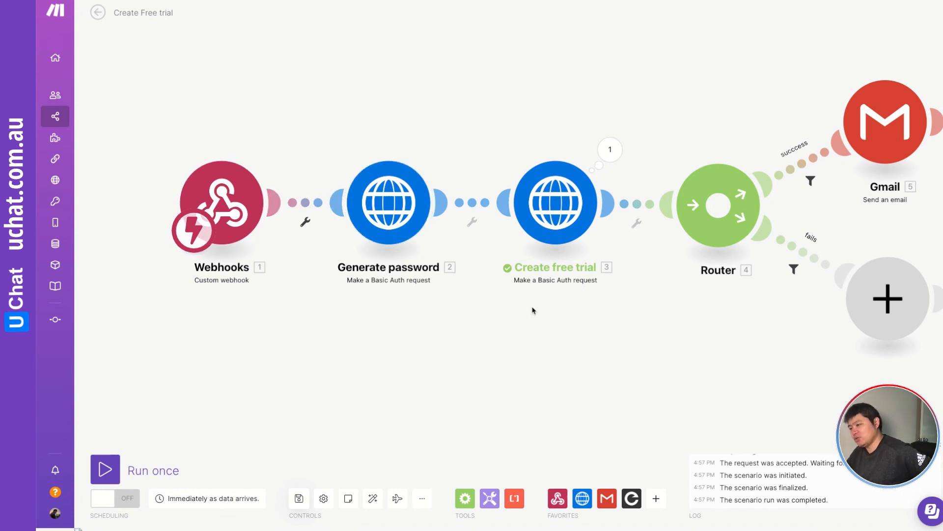
Add a Gmail Send an email module on the fails route.
left_click_drag(561, 319, 461, 322)
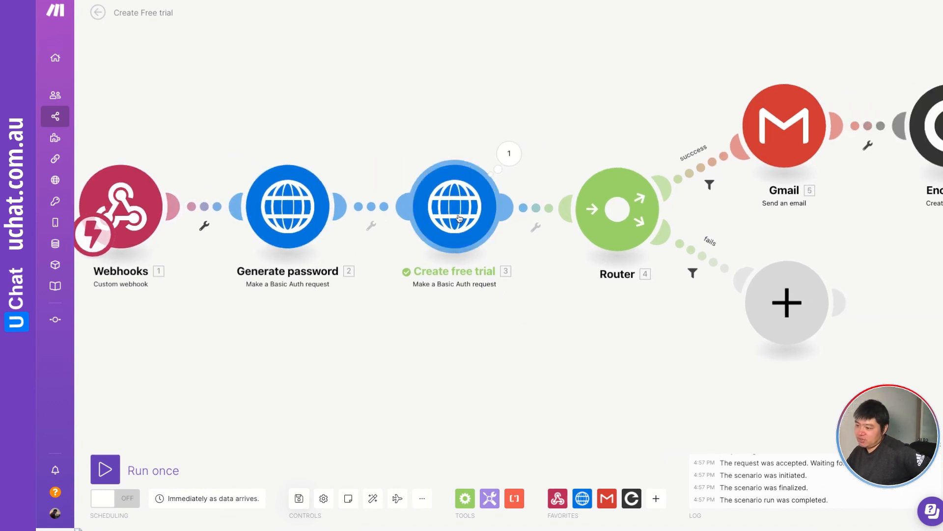
left_click_drag(605, 332, 504, 344)
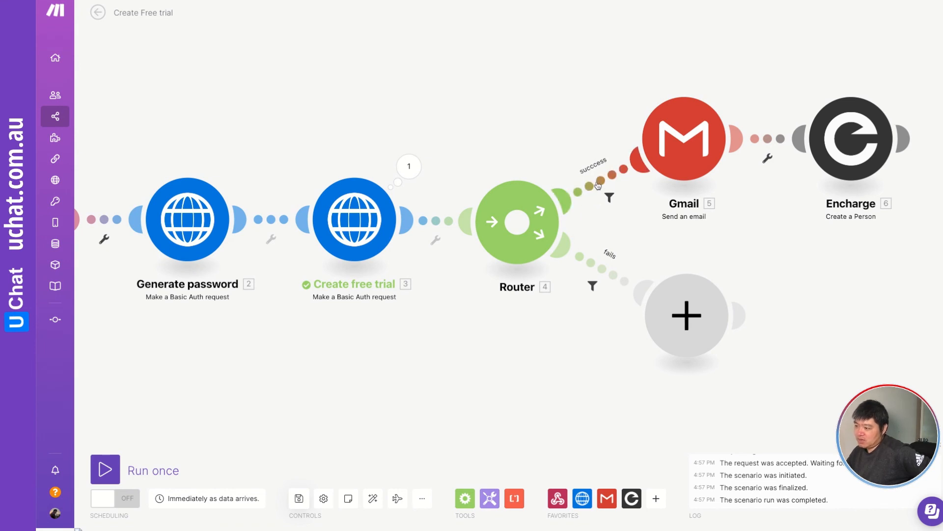
left_click(680, 309)
left_click(750, 307)
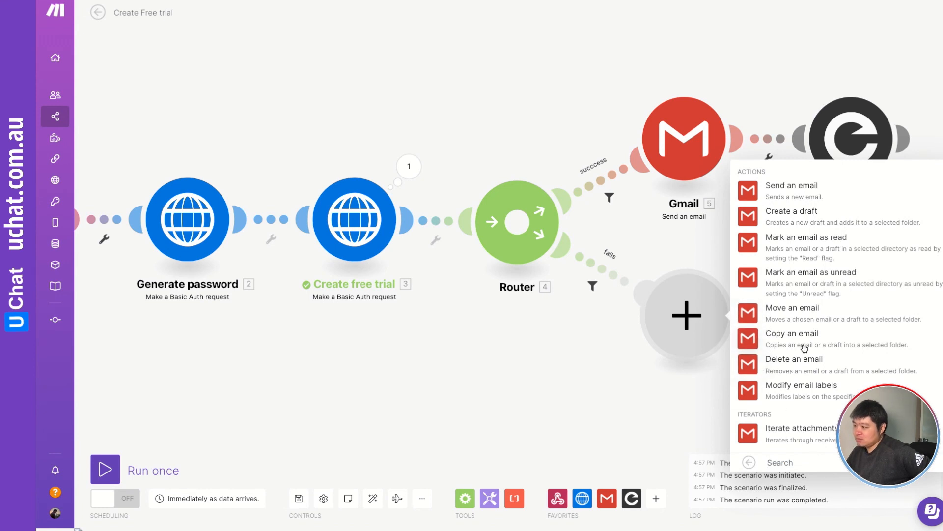
left_click(791, 190)
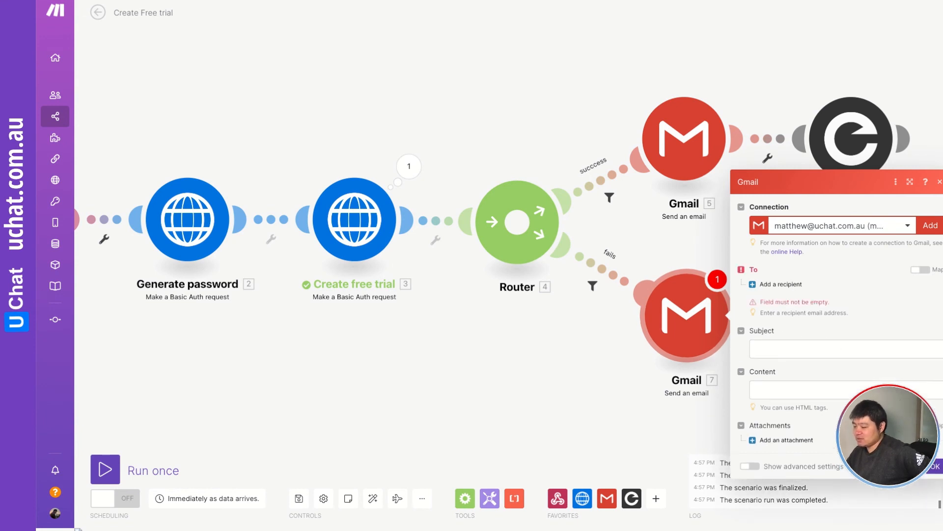
key("Escape")
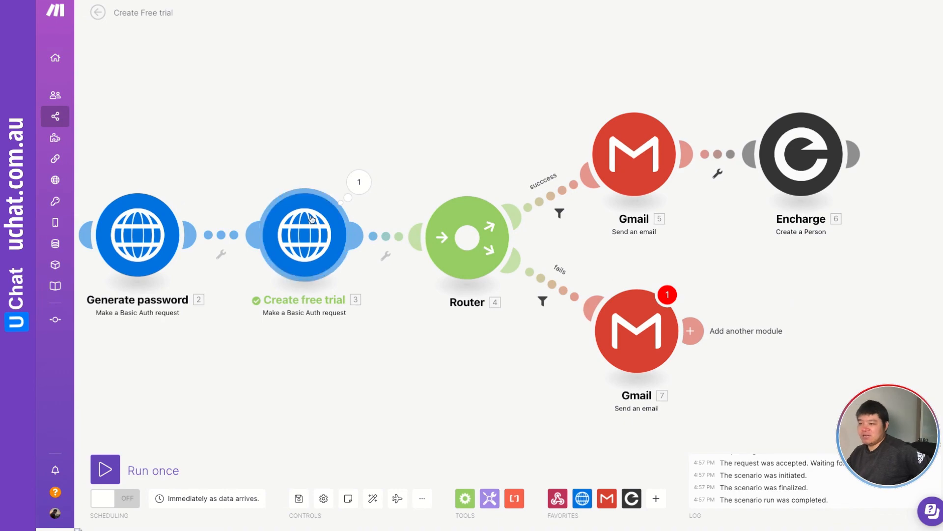
left_click_drag(232, 106, 398, 107)
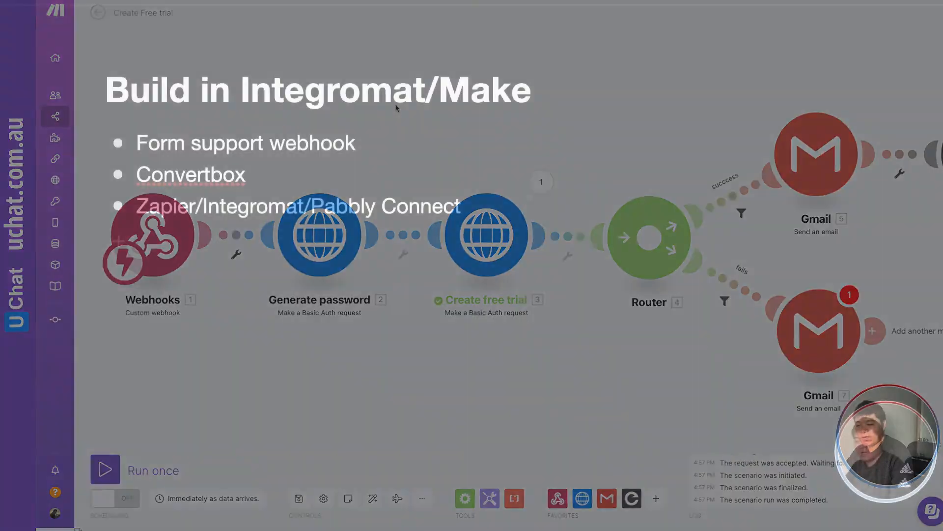